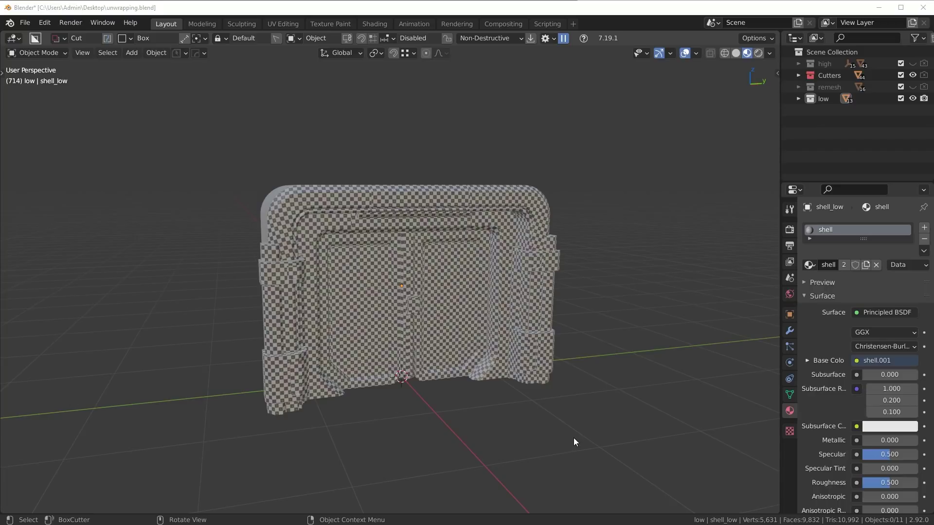
# Show the door in solid shading with its edges highlighted.
pyautogui.scroll(5, 564, 418)
pyautogui.scroll(-3, 539, 389)
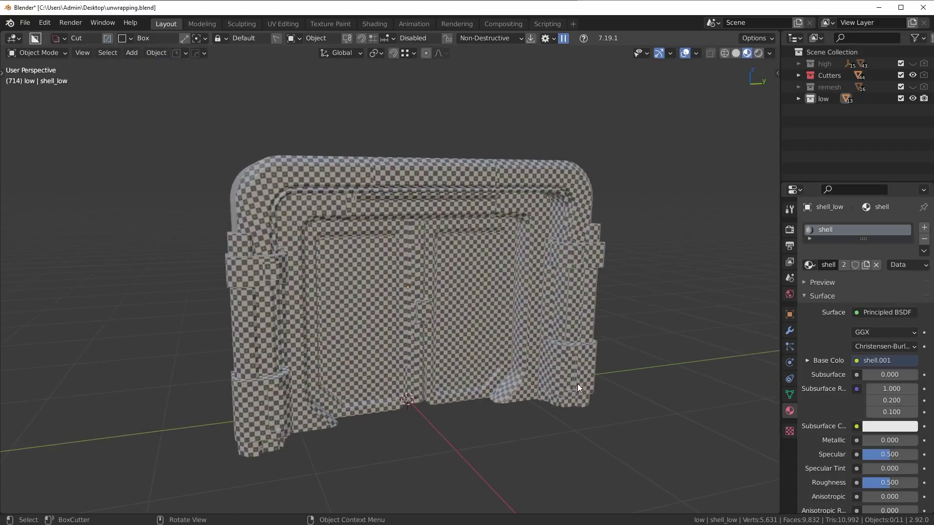
pyautogui.press('z')
pyautogui.click(657, 380)
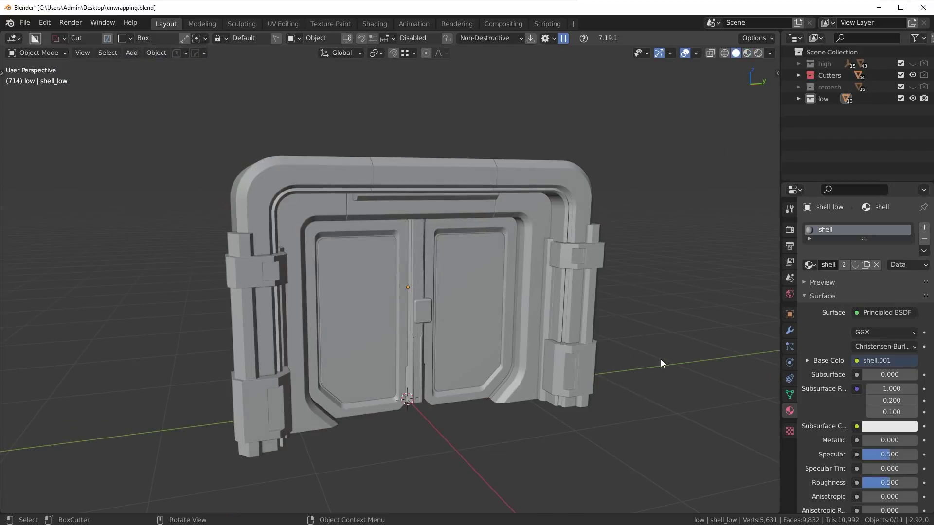
pyautogui.hotkey('alt', 'v')
pyautogui.click(648, 432)
# Check the checker texture on the door in material preview and return to solid shading.
pyautogui.press('z')
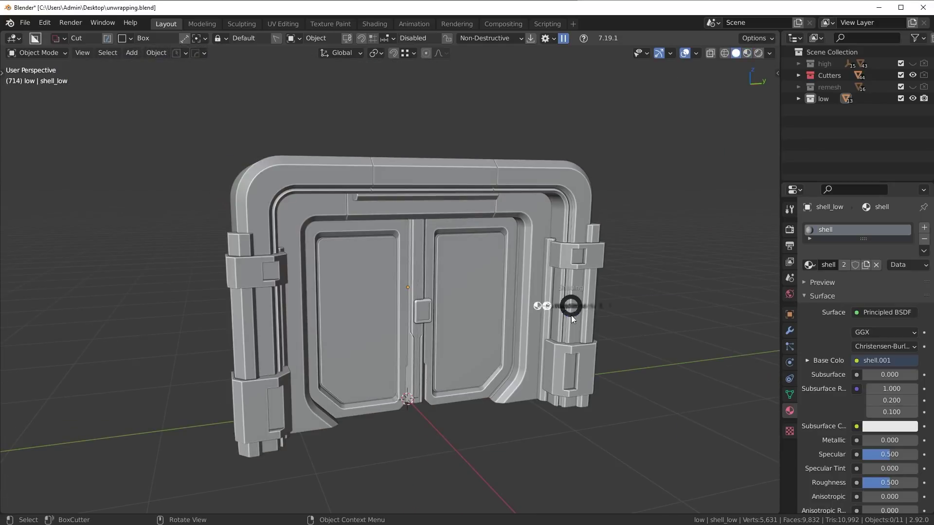
pyautogui.click(537, 384)
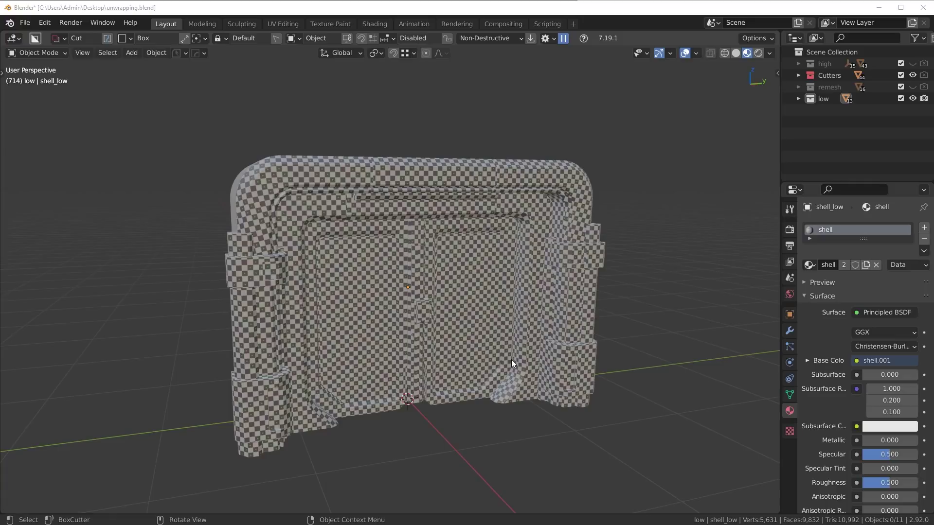
pyautogui.moveTo(646, 343); pyautogui.dragTo(579, 343, button='middle')
pyautogui.press('z')
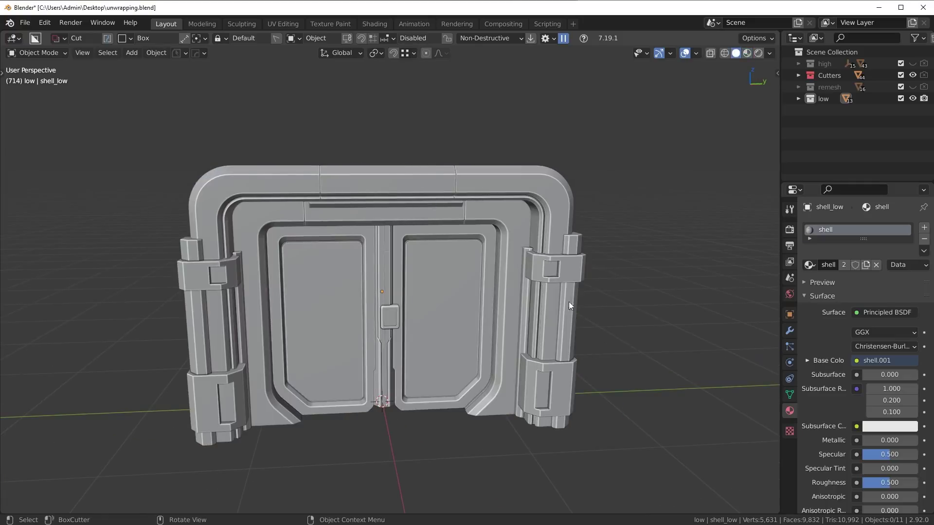
# Examine the materials assigned to the supports, outer shell, its upper slice, the inner frame, the door panel and the center strip.
pyautogui.click(567, 267)
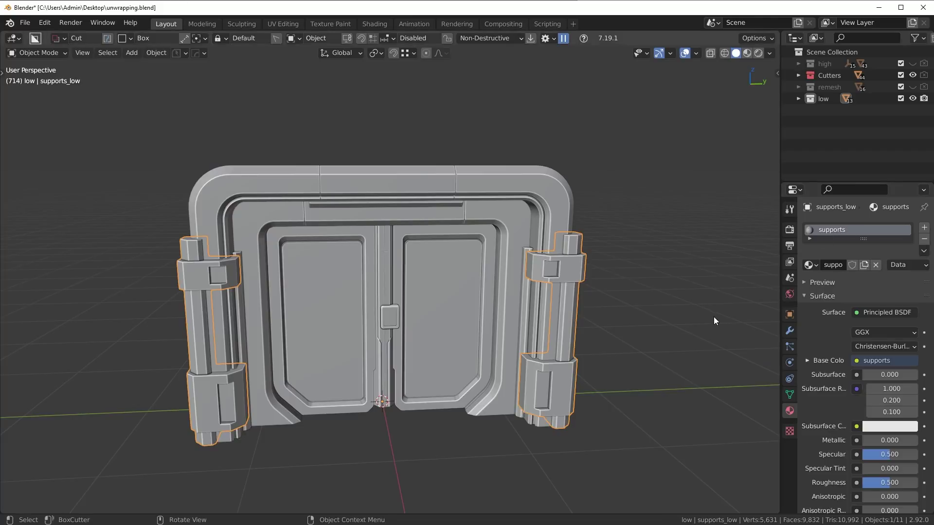
pyautogui.click(547, 187)
pyautogui.click(418, 181)
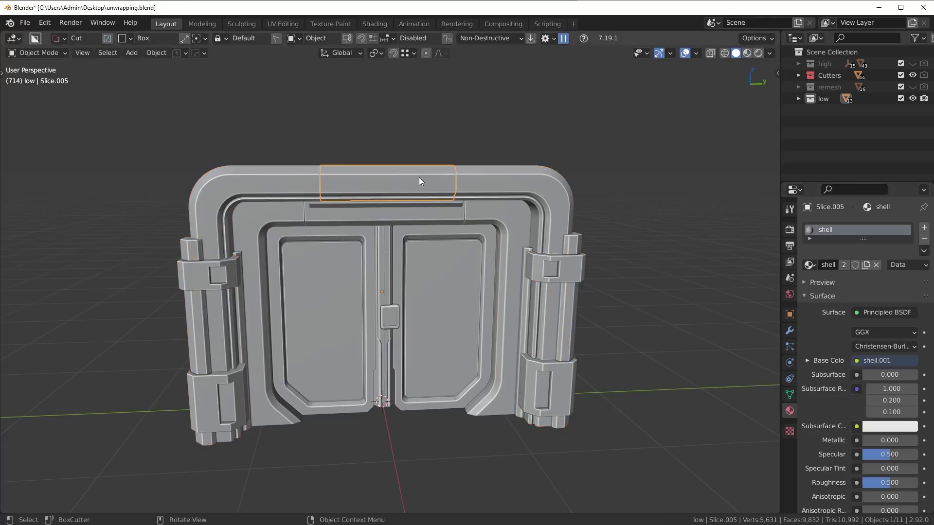
pyautogui.click(416, 215)
pyautogui.press('KP_Decimal')
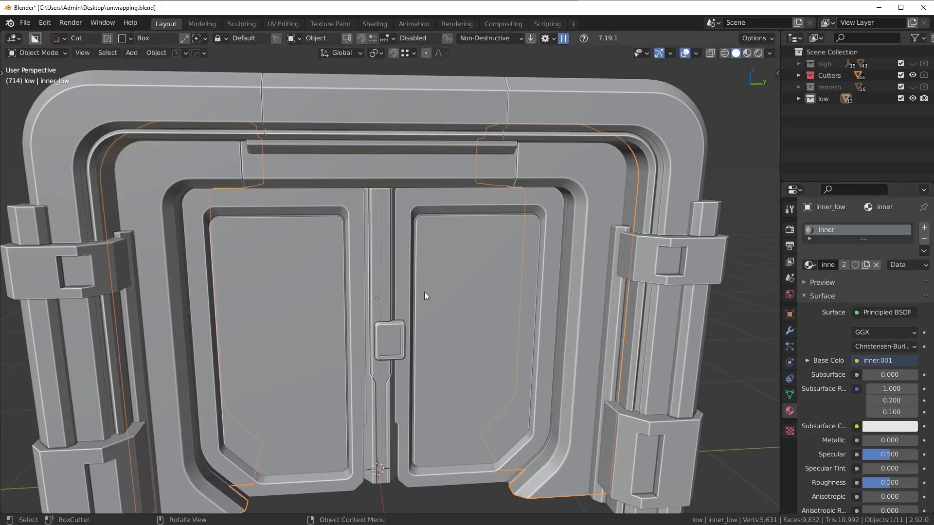
pyautogui.click(424, 292)
pyautogui.click(381, 301)
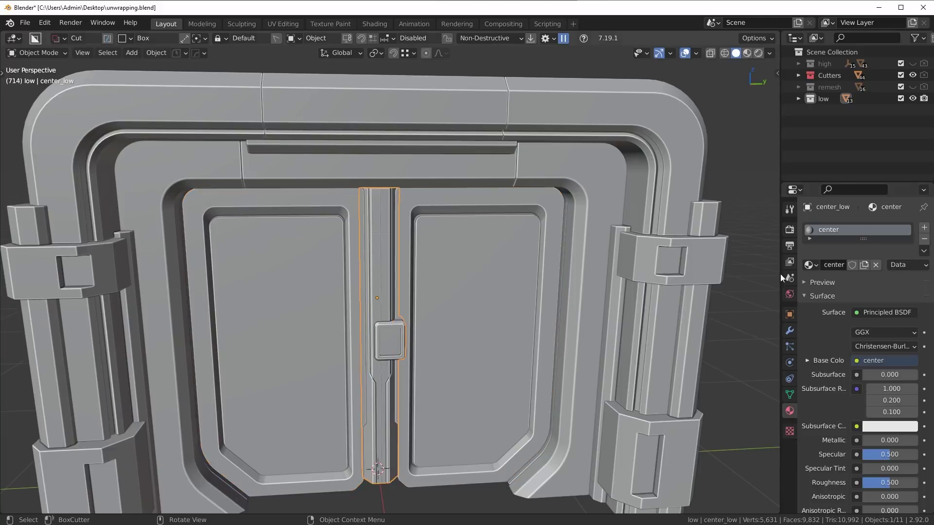
pyautogui.click(690, 163)
pyautogui.scroll(-4, 656, 331)
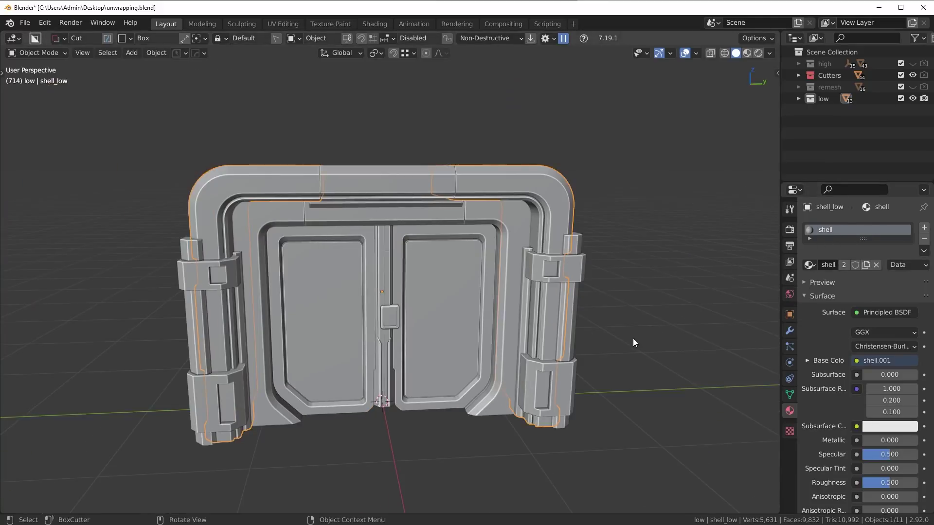
pyautogui.click(578, 336)
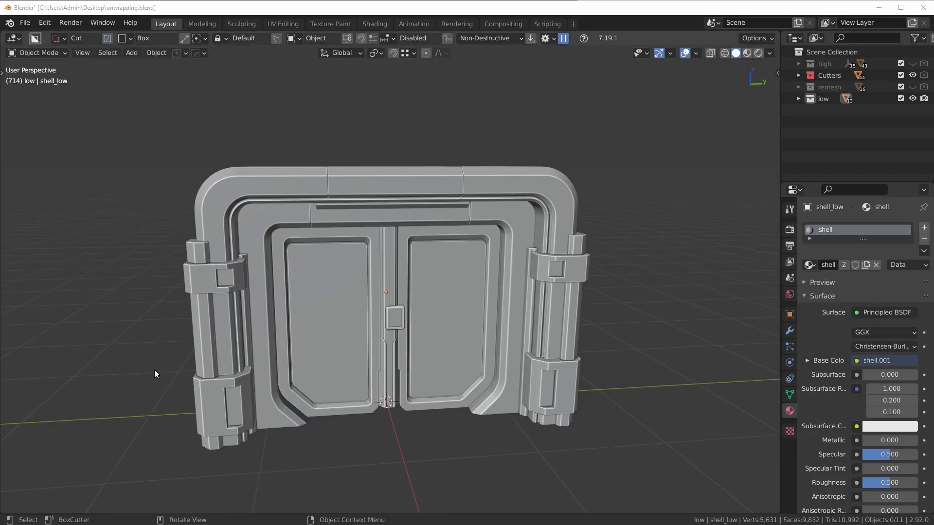
# Examine the outer shell's material and its Bevel and Mirror modifiers.
pyautogui.moveTo(579, 281); pyautogui.dragTo(352, 291, button='middle')
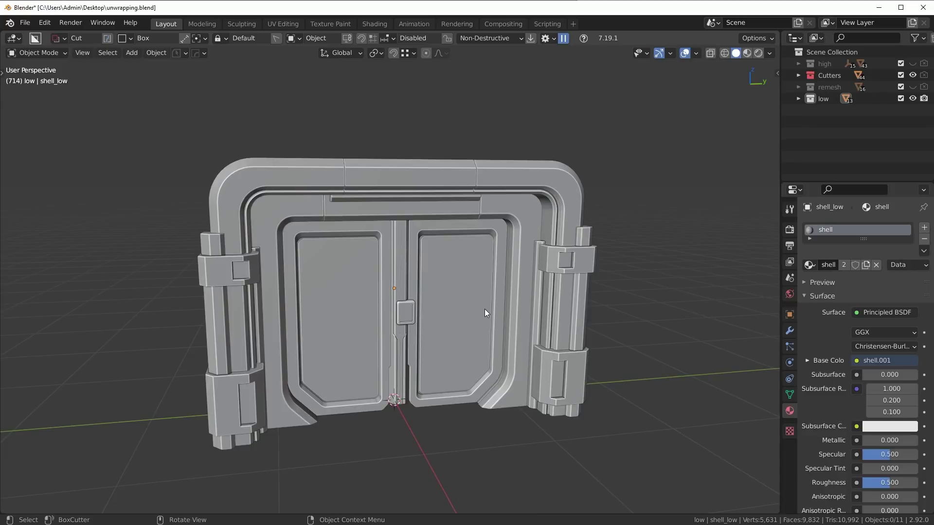
pyautogui.click(789, 331)
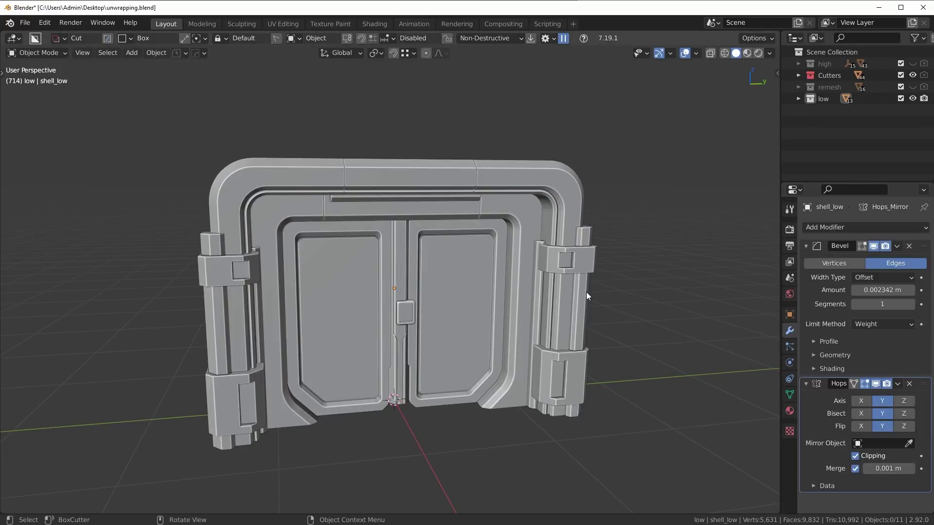
pyautogui.click(789, 410)
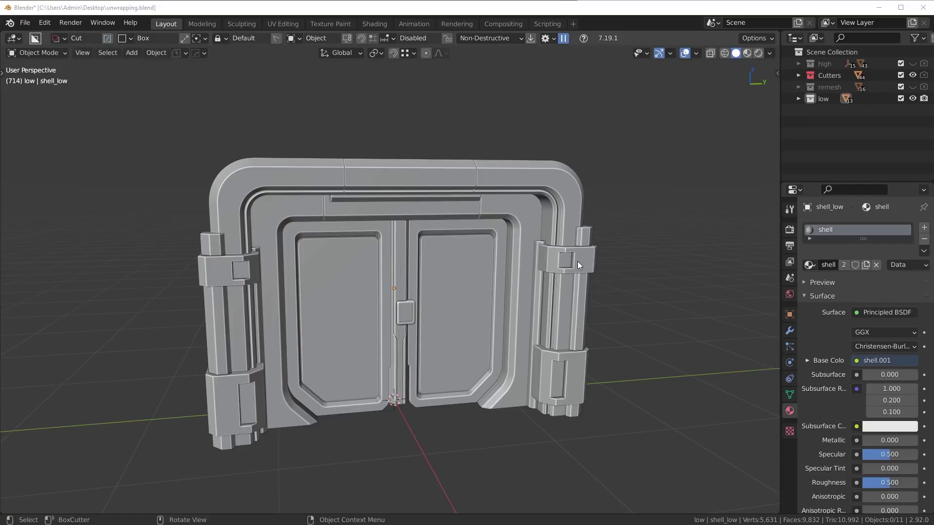
pyautogui.moveTo(576, 261); pyautogui.dragTo(498, 284, button='middle')
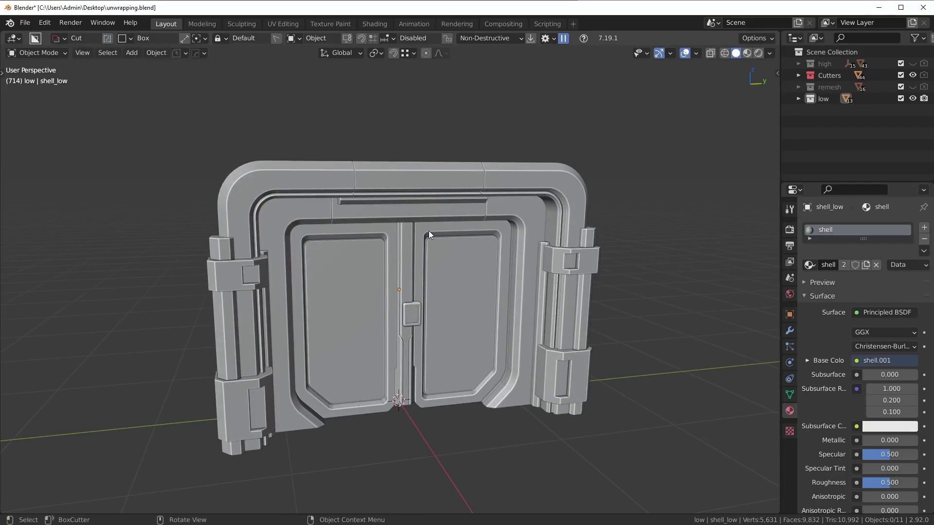
pyautogui.scroll(-2, 428, 230)
pyautogui.click(789, 331)
pyautogui.moveTo(409, 267); pyautogui.dragTo(476, 288, button='middle')
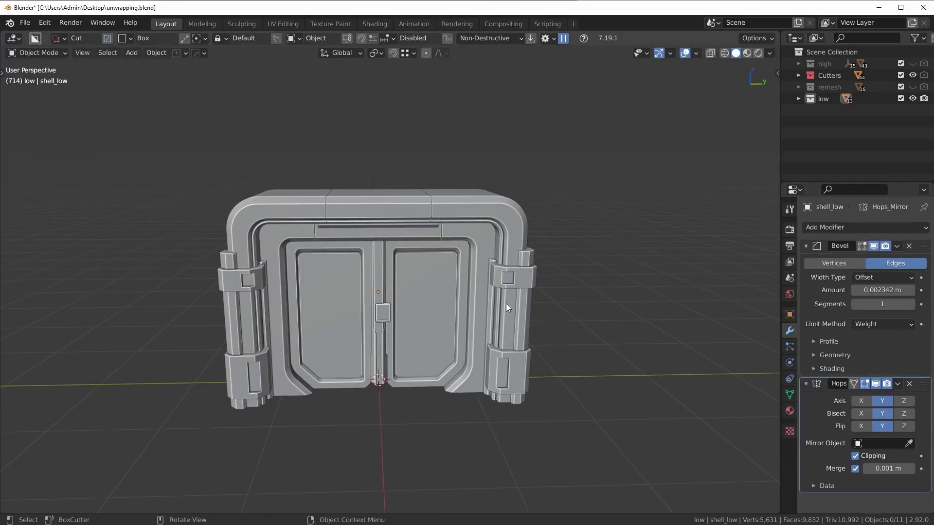
# Join all door parts into a single mesh with the supports as the active object.
pyautogui.click(521, 278)
pyautogui.moveTo(520, 278); pyautogui.dragTo(441, 328, button='middle')
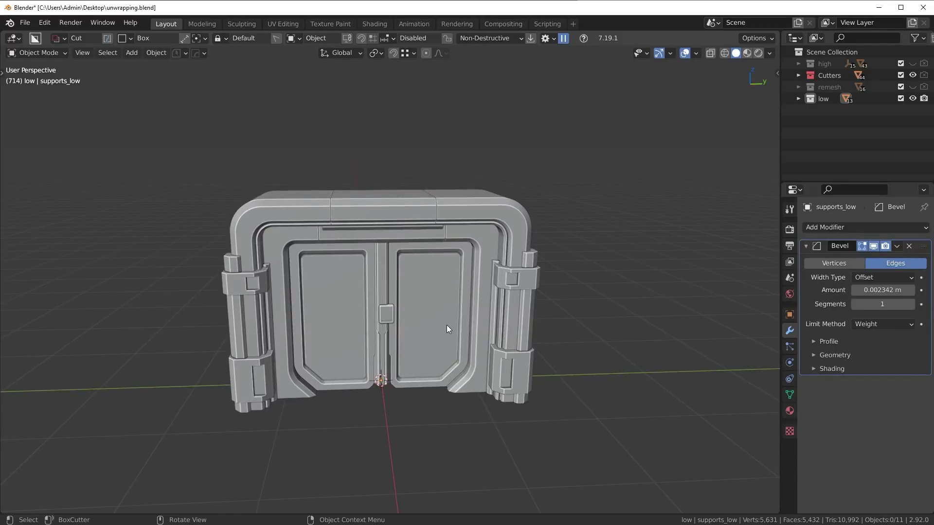
pyautogui.press('a')
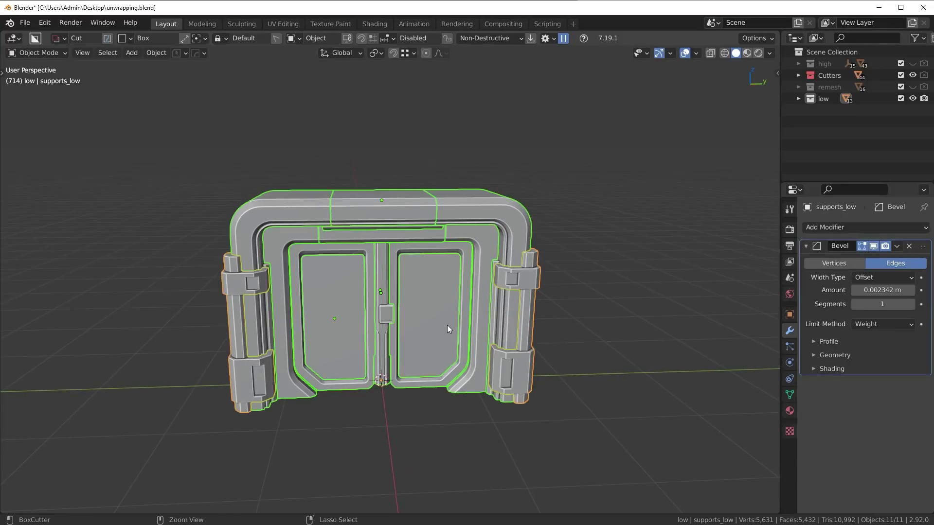
pyautogui.click(447, 325)
pyautogui.press('KP_Divide')
pyautogui.scroll(2, 446, 329)
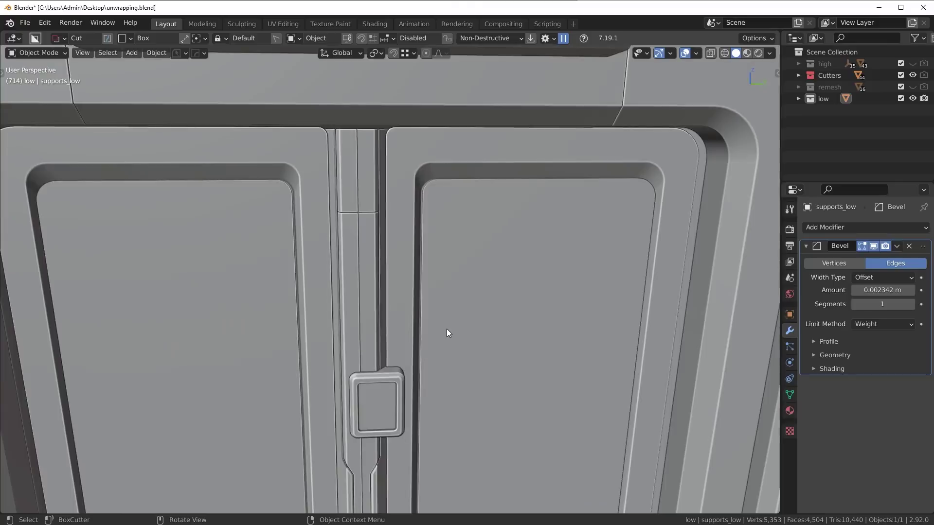
pyautogui.scroll(-4, 446, 329)
# Enter edit mode on the joined door with nothing selected and preview its checker material.
pyautogui.press('Tab')
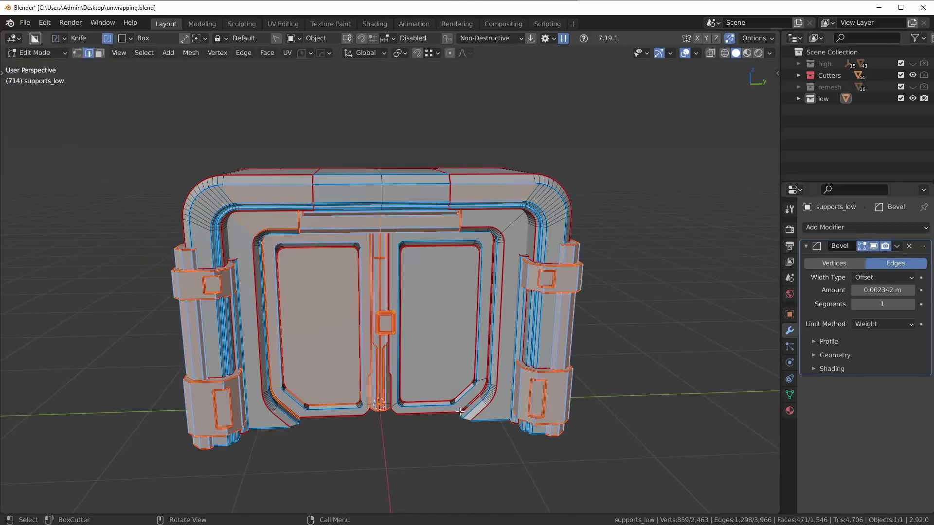
pyautogui.hotkey('alt', 'a')
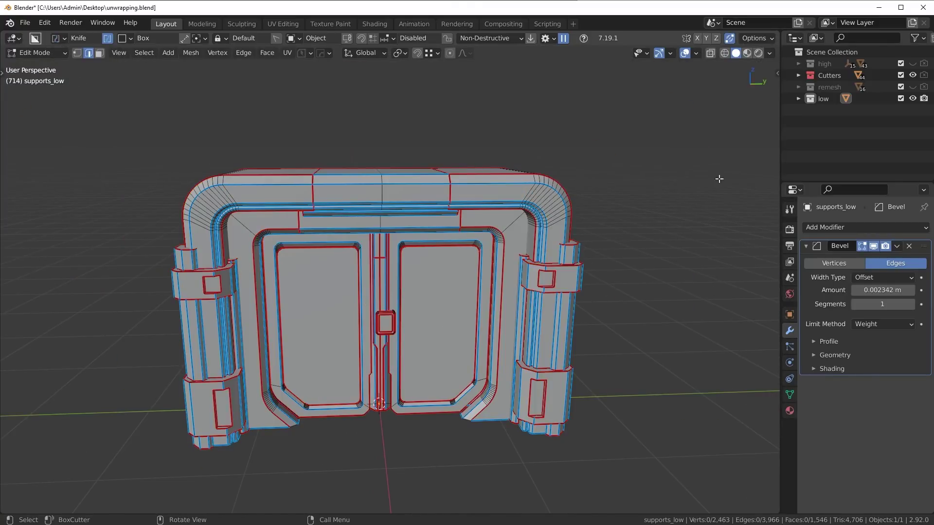
pyautogui.press('z')
pyautogui.click(538, 301)
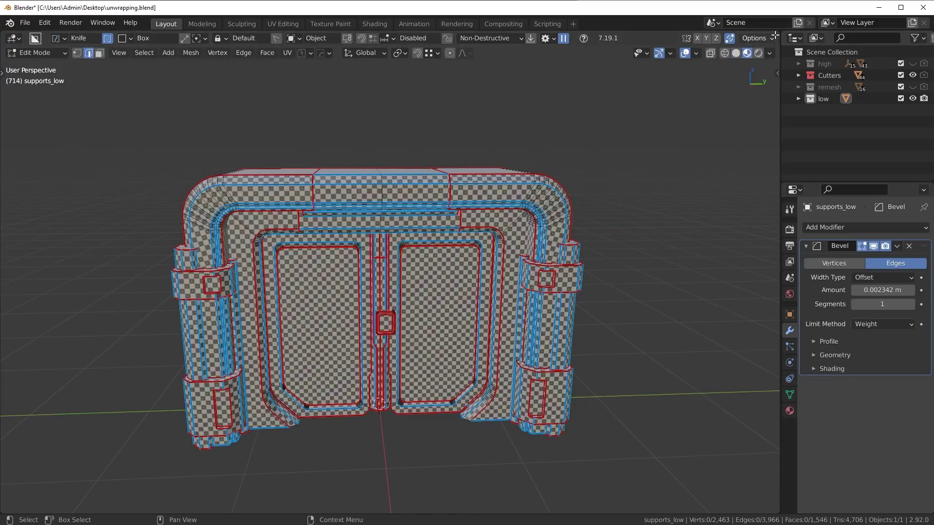
# Split the 3D viewport to add a UV Editor beside it and unlink the supports image from its background.
pyautogui.moveTo(777, 33); pyautogui.dragTo(448, 43)
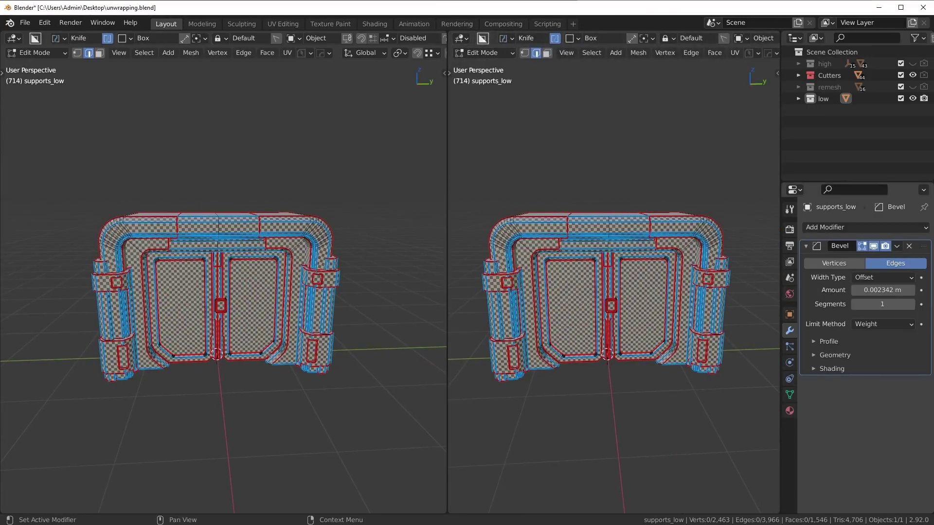
pyautogui.click(461, 38)
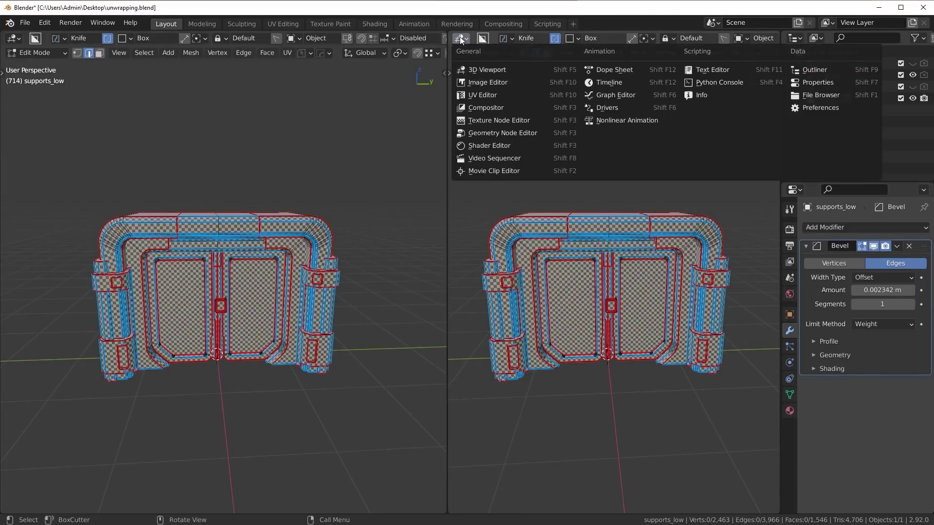
pyautogui.click(480, 97)
pyautogui.press('Home')
pyautogui.scroll(-7, 733, 39)
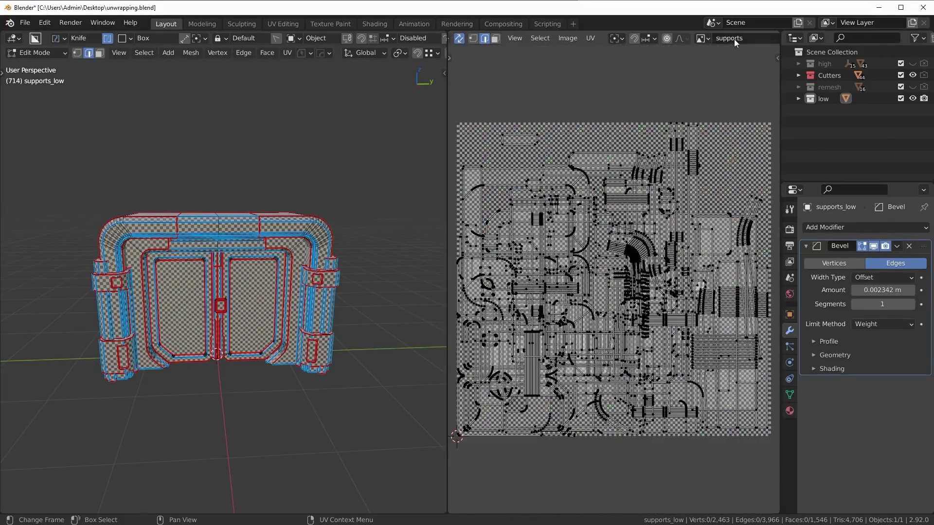
pyautogui.click(690, 38)
pyautogui.scroll(8, 577, 291)
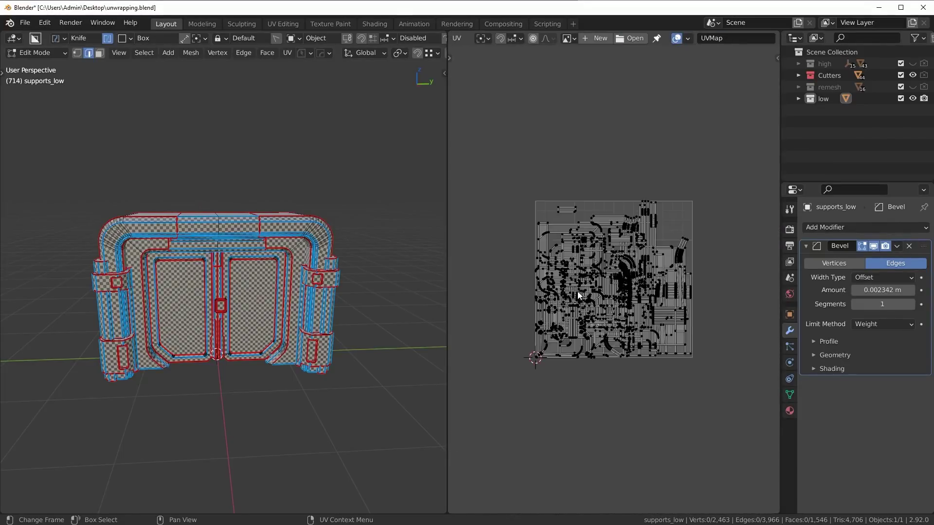
# Unwrap all faces of the joined door mesh.
pyautogui.press('a')
pyautogui.moveTo(310, 268); pyautogui.dragTo(311, 269, button='middle')
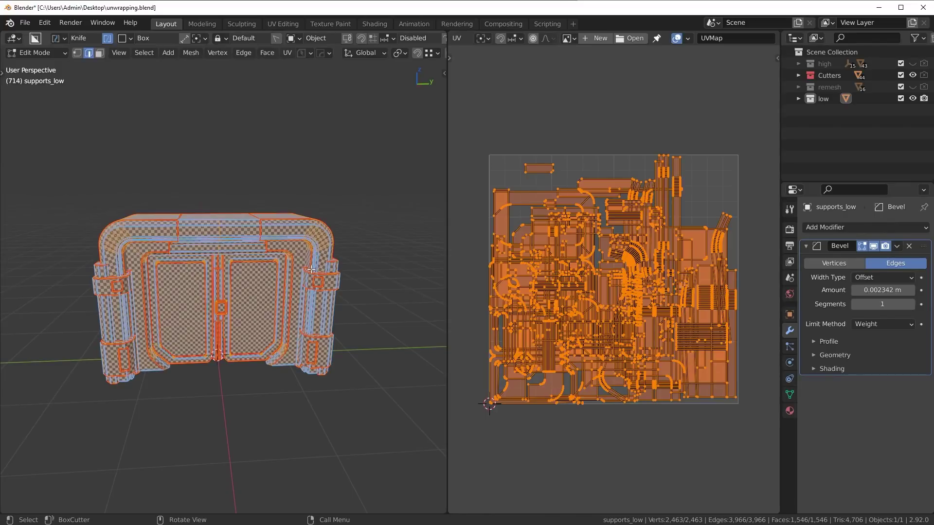
pyautogui.scroll(3, 311, 269)
pyautogui.press('u')
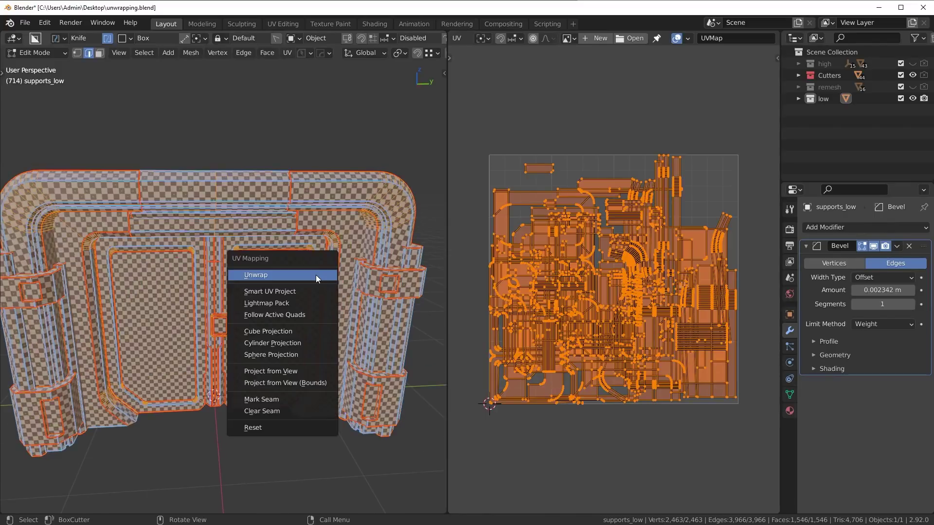
pyautogui.click(316, 275)
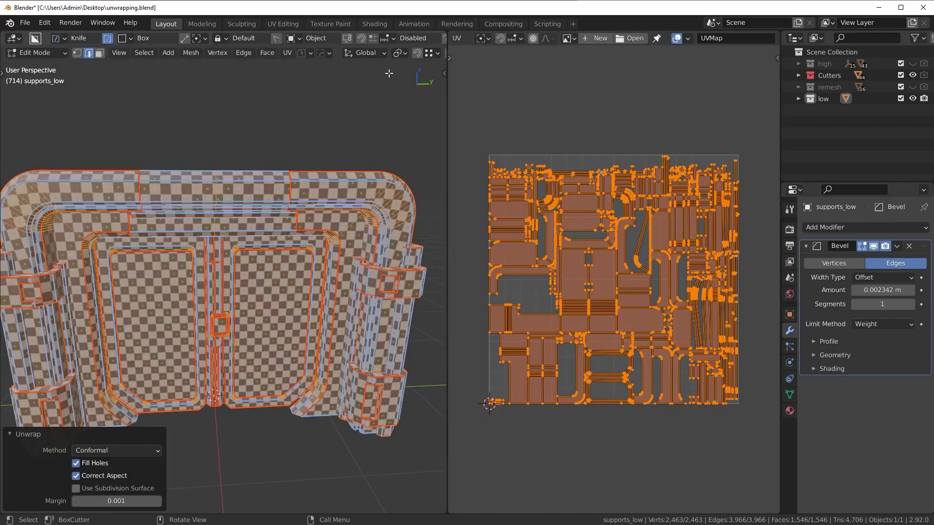
# Hide the overlays in the 3D viewport to leave only the checker texture on the door.
pyautogui.scroll(-4, 417, 57)
pyautogui.scroll(2, 418, 60)
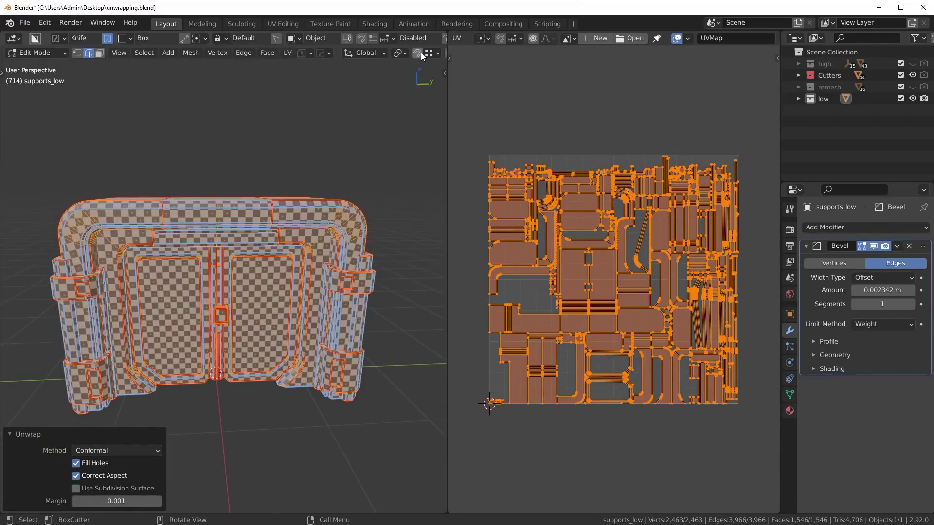
pyautogui.hscroll(5, 421, 52)
pyautogui.click(360, 53)
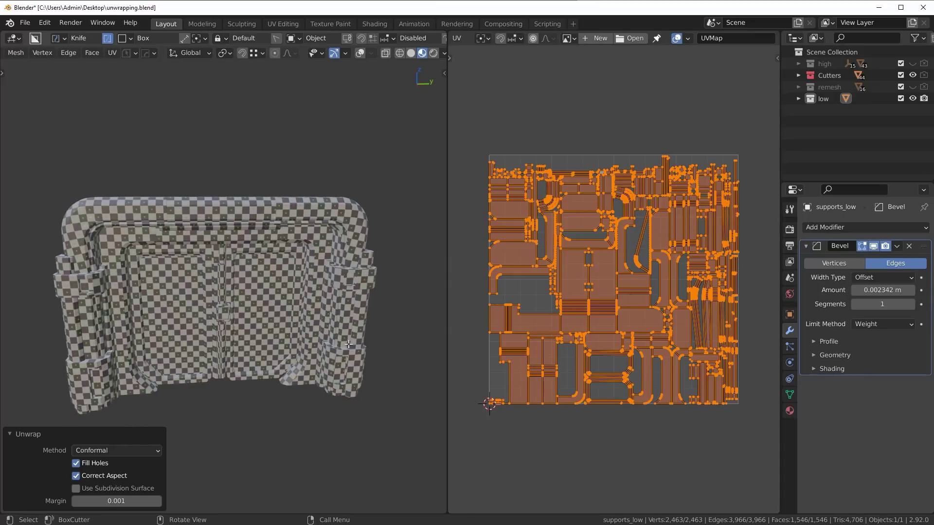
# Compare the checker scale before and after the unwrap by undoing and redoing it, leaving the unwrap applied.
pyautogui.hotkey('ctrl', 'z')
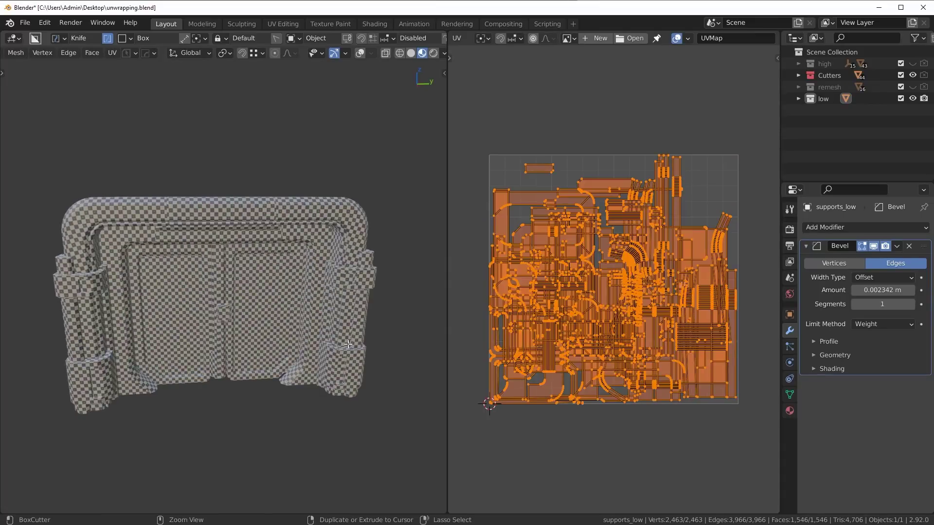
pyautogui.hotkey('ctrl', 'shift', 'z')
pyautogui.hotkey('ctrl', 'z')
pyautogui.hotkey('ctrl', 'shift', 'z')
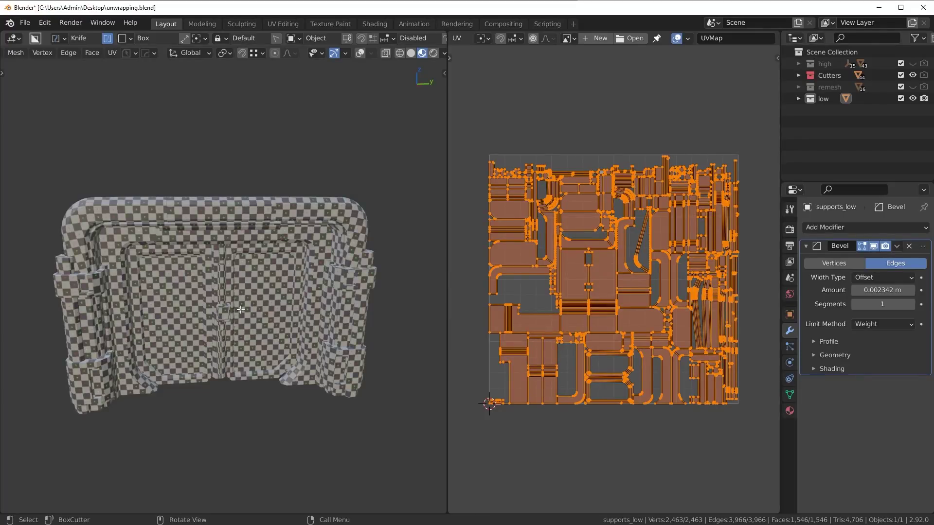
pyautogui.moveTo(240, 310); pyautogui.dragTo(215, 315, button='middle')
pyautogui.hotkey('ctrl', 'z')
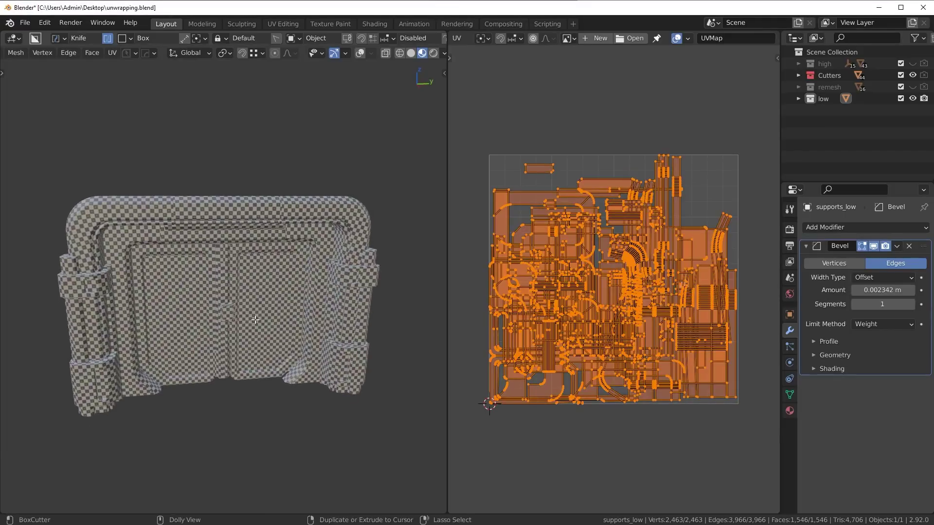
pyautogui.hotkey('ctrl', 'shift', 'z')
# Pack the door's UV islands with UVPackmaster2, repeat the packing once, and inspect the checker texture on the model.
pyautogui.press('n')
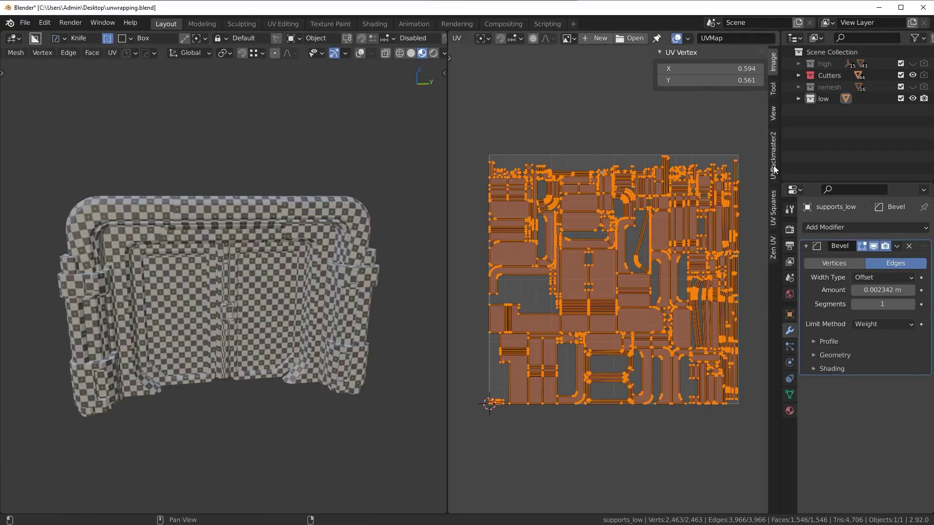
pyautogui.click(772, 155)
pyautogui.click(730, 151)
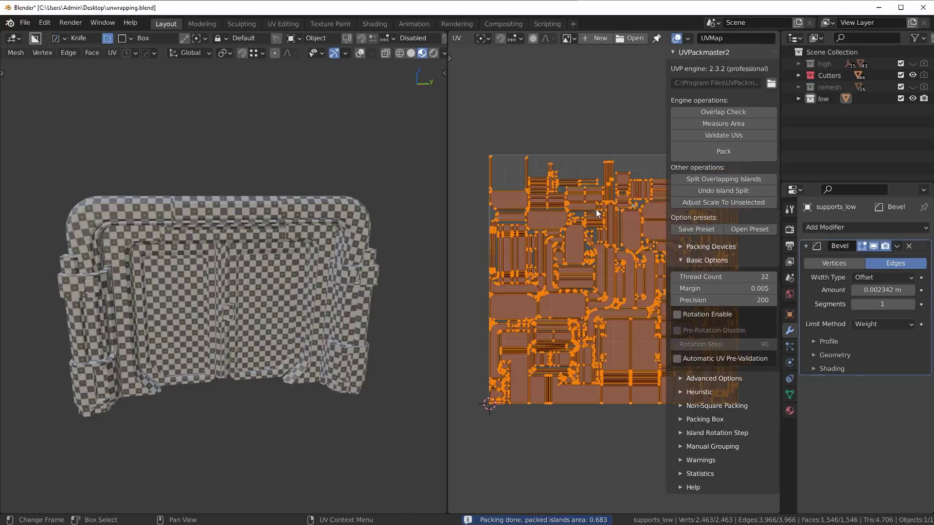
pyautogui.press('n')
pyautogui.press('n')
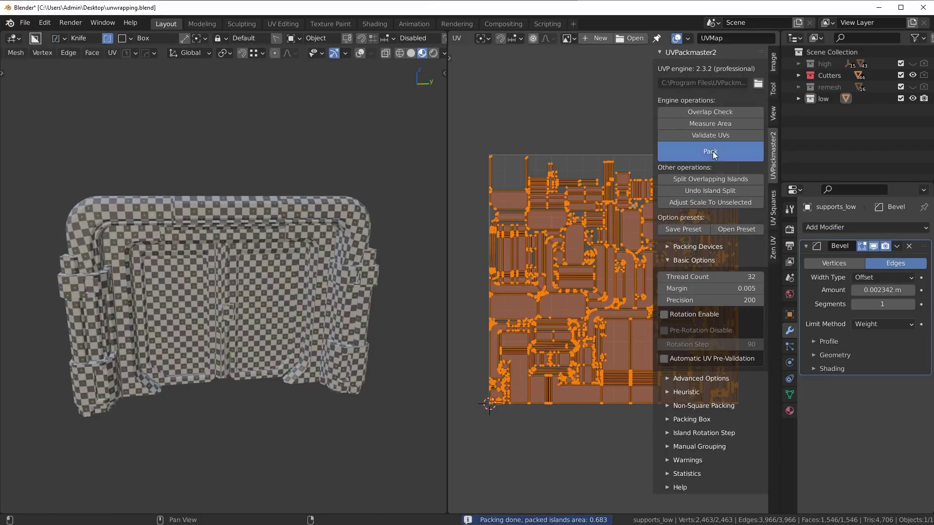
pyautogui.click(710, 151)
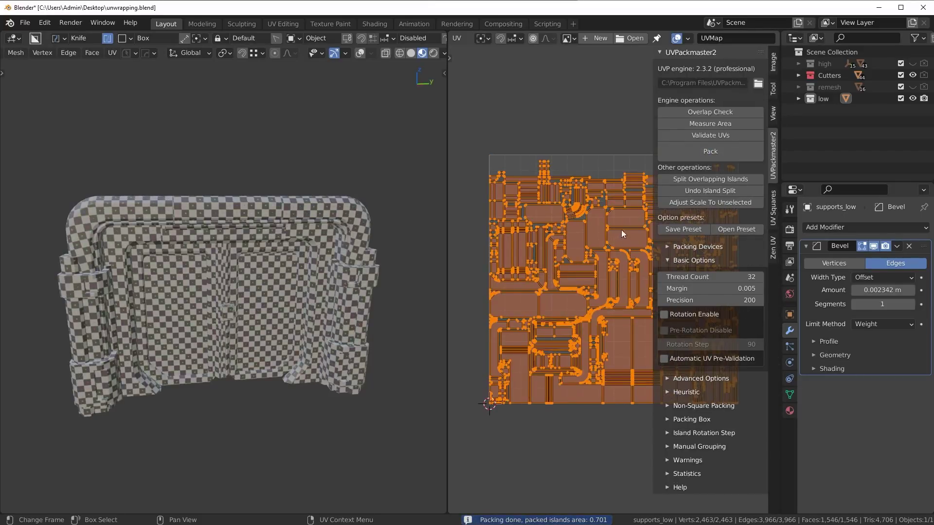
pyautogui.press('n')
pyautogui.moveTo(296, 238); pyautogui.dragTo(264, 256, button='middle')
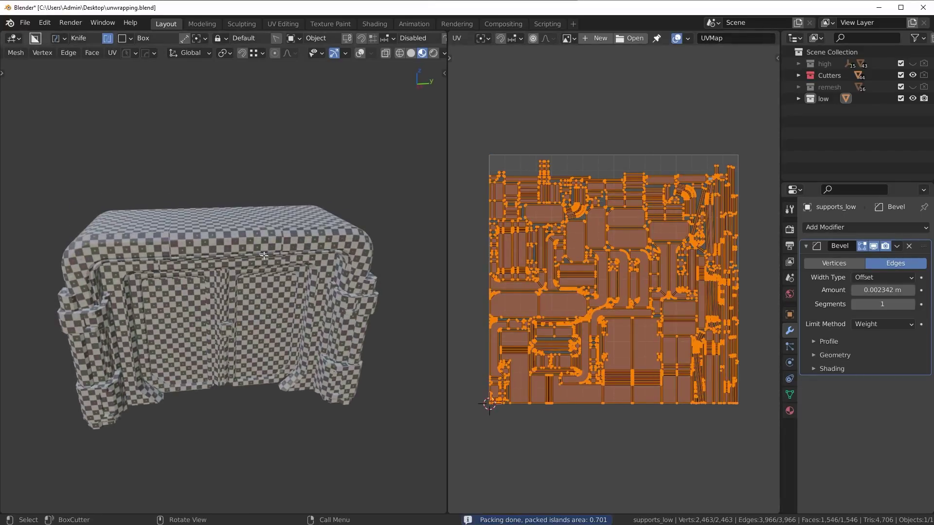
pyautogui.moveTo(174, 277); pyautogui.dragTo(171, 258, button='middle')
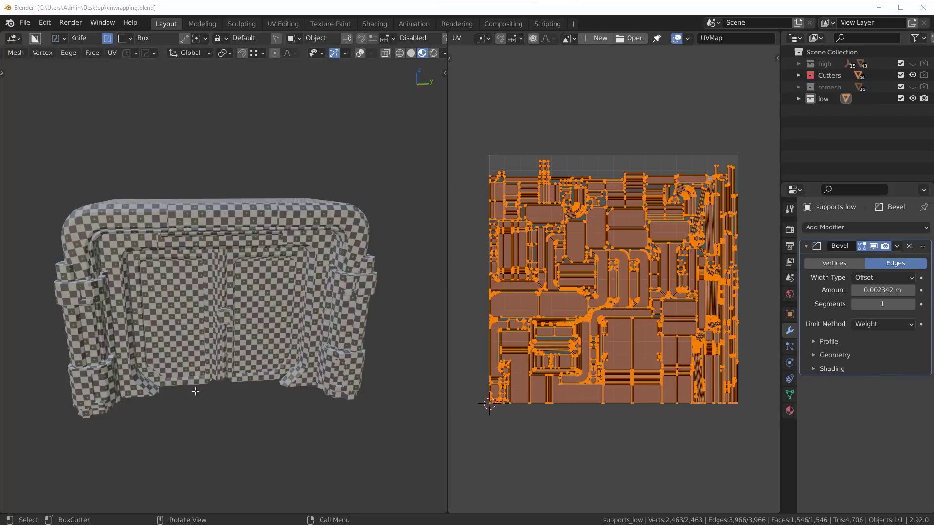
# Remove every material slot from the joined door object except supports.
pyautogui.click(789, 411)
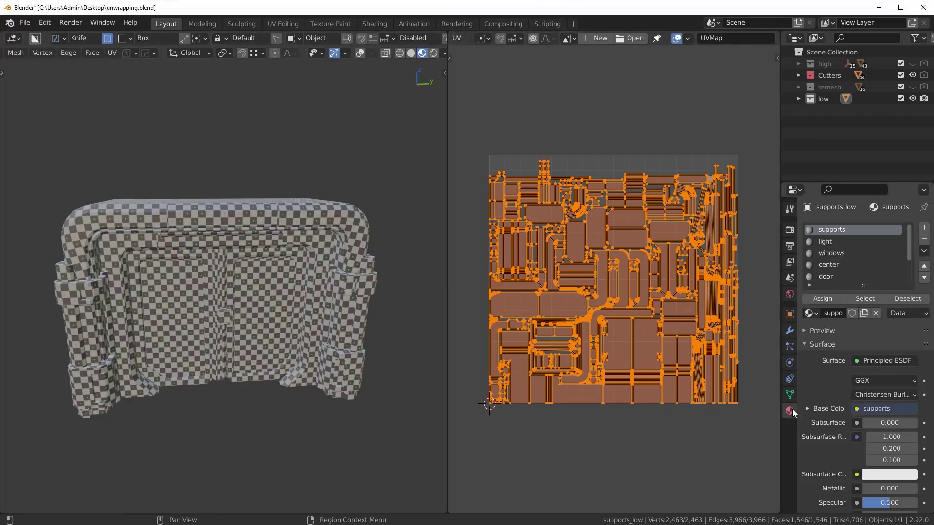
pyautogui.press('Tab')
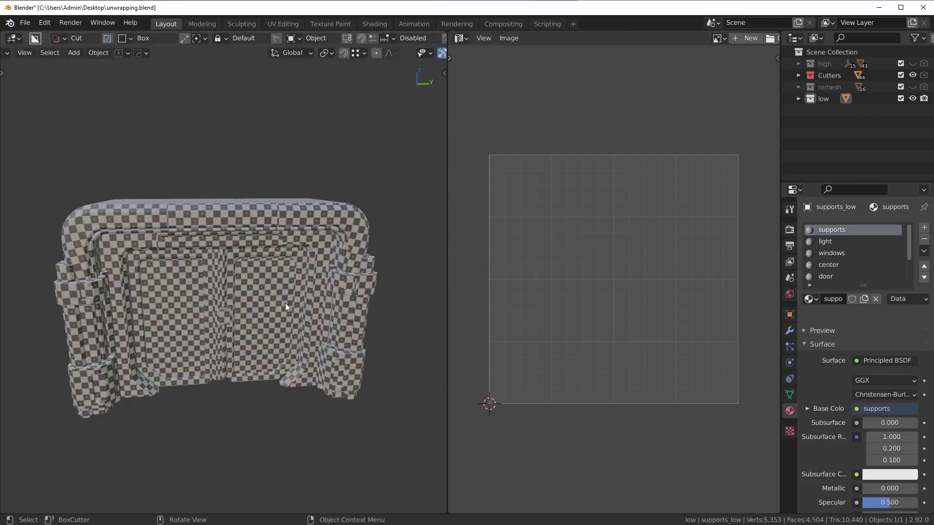
pyautogui.click(837, 242)
pyautogui.click(924, 239)
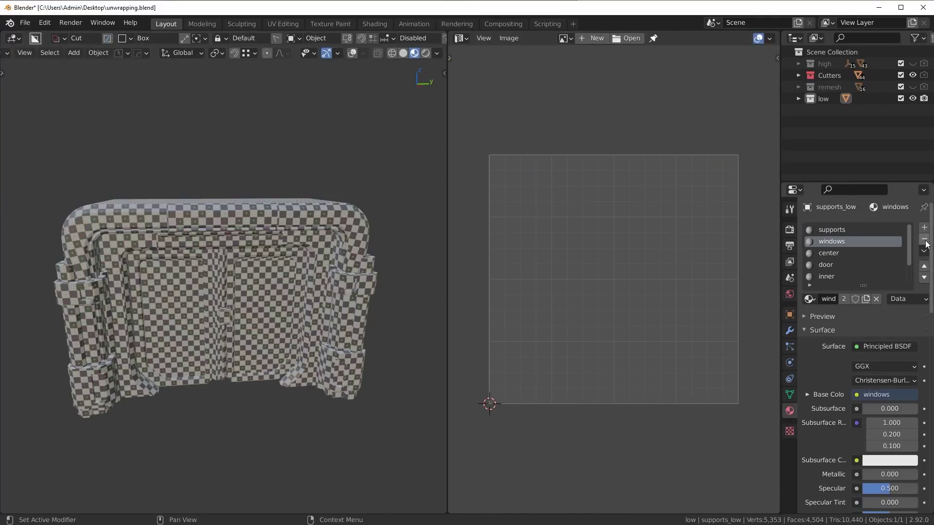
pyautogui.click(924, 239)
pyautogui.click(924, 240)
pyautogui.click(924, 239)
pyautogui.click(924, 239)
pyautogui.click(924, 239)
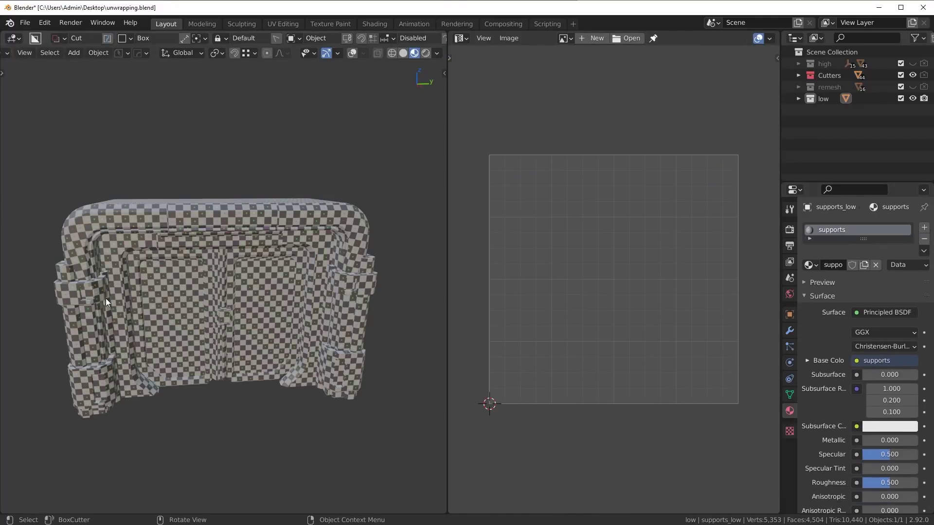
# Return the door to Object Mode and turn the 3D viewport overlays back on.
pyautogui.press('Tab')
pyautogui.press('Tab')
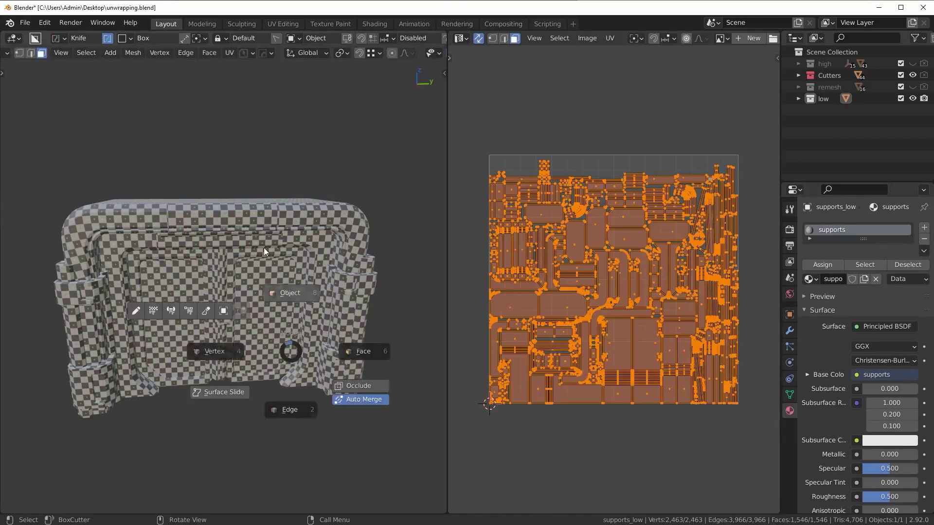
pyautogui.click(286, 292)
pyautogui.click(350, 54)
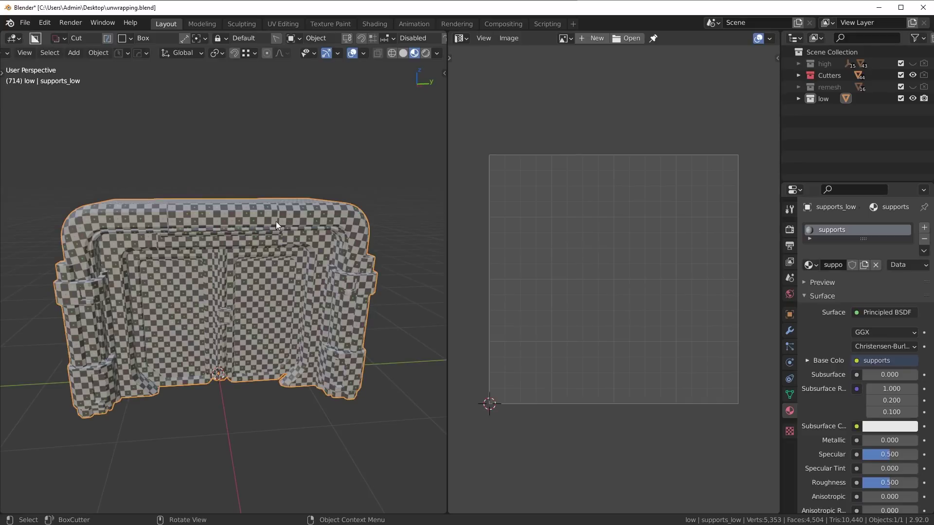
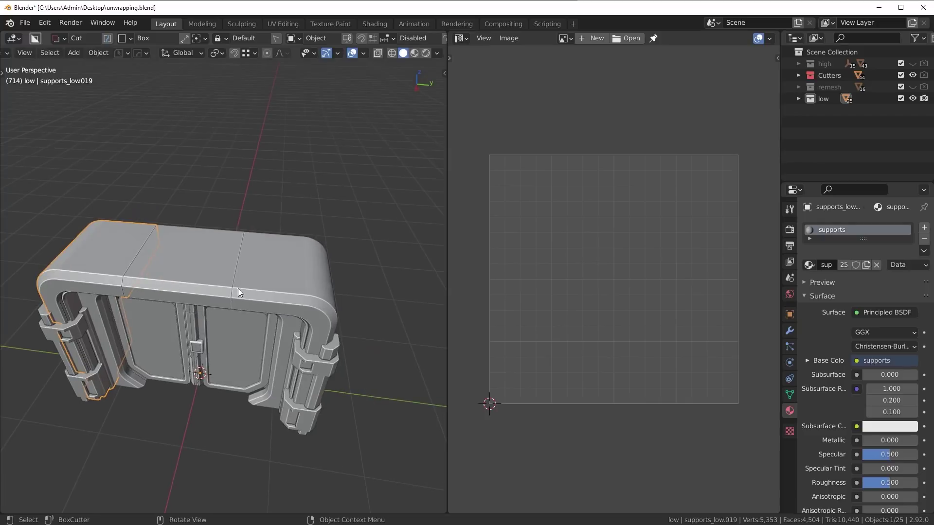
# Compare the left, middle and right sections of the door's top frame by selecting each one, leaving nothing selected.
pyautogui.click(262, 288)
pyautogui.click(99, 268)
pyautogui.click(267, 280)
pyautogui.click(118, 263)
pyautogui.click(279, 280)
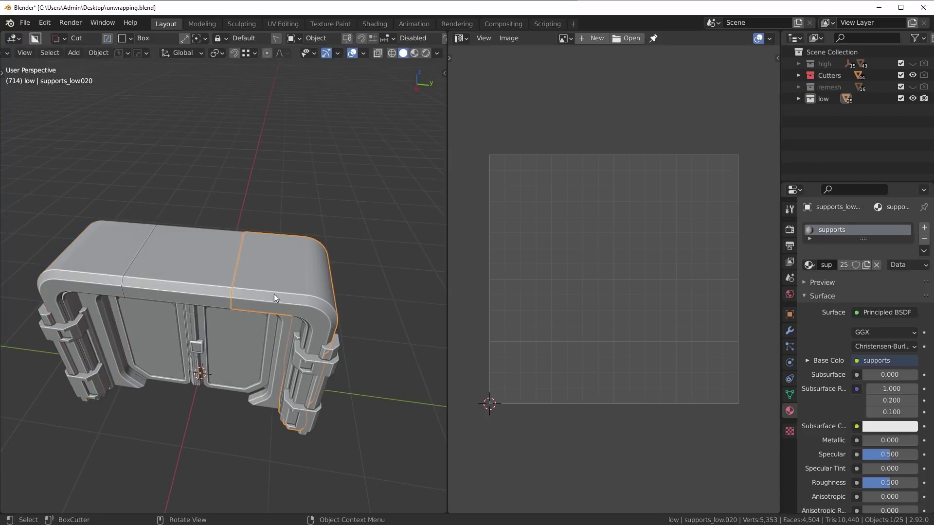
pyautogui.moveTo(306, 302); pyautogui.dragTo(322, 293, button='middle')
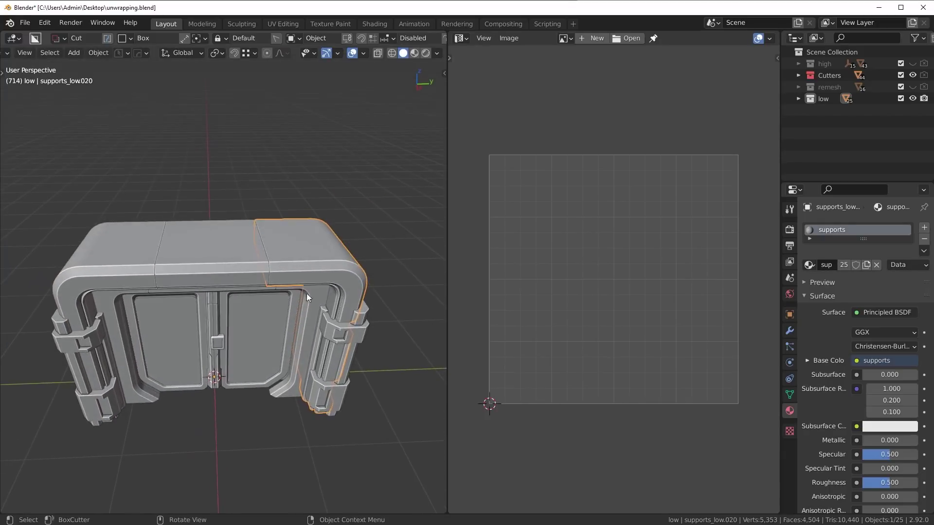
pyautogui.click(204, 262)
pyautogui.scroll(2, 202, 284)
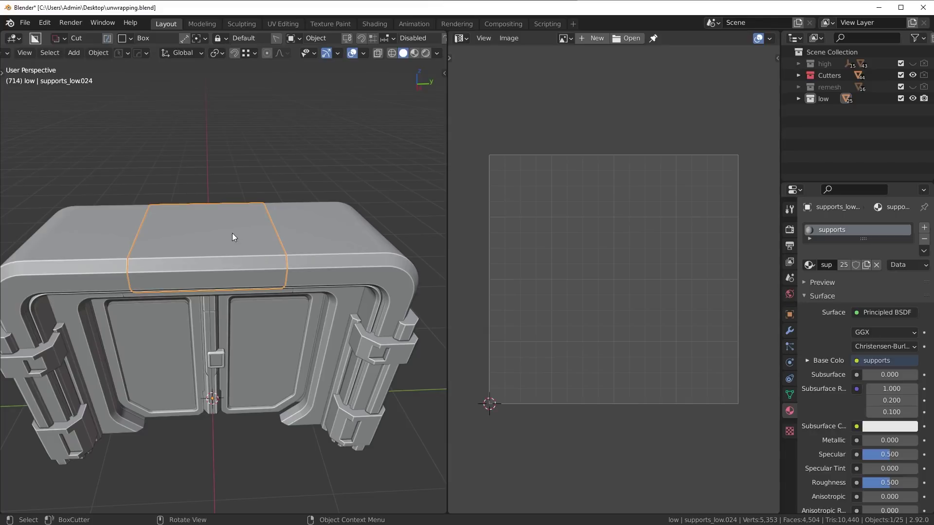
pyautogui.moveTo(198, 253); pyautogui.dragTo(230, 273, button='middle')
pyautogui.click(104, 284)
pyautogui.click(154, 275)
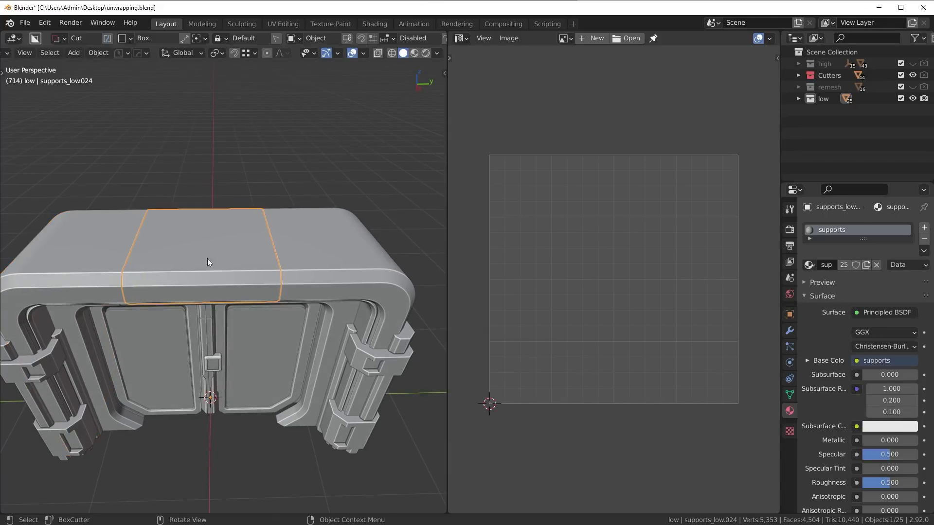
pyautogui.hotkey('alt', 'a')
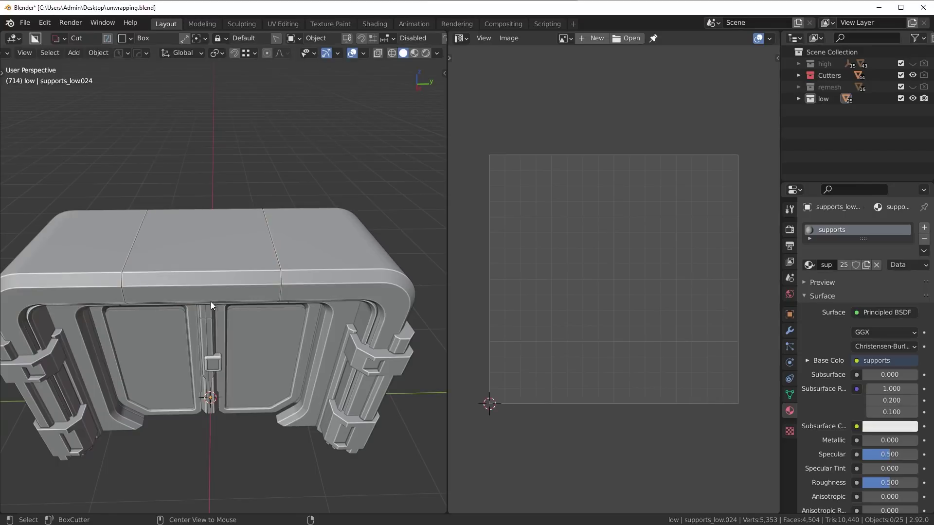
# Display the checker texture and open the middle section of the top frame in Edit Mode.
pyautogui.scroll(3, 210, 282)
pyautogui.press('z')
pyautogui.click(211, 369)
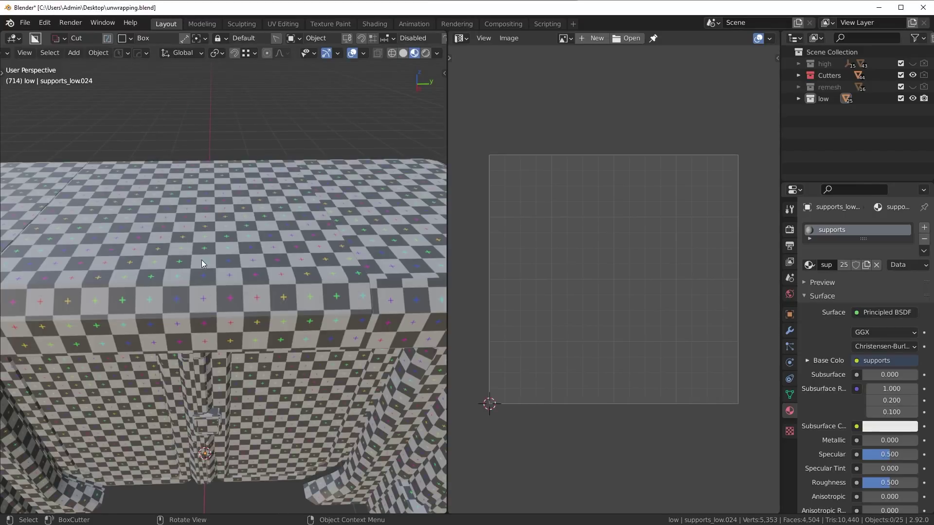
pyautogui.click(219, 340)
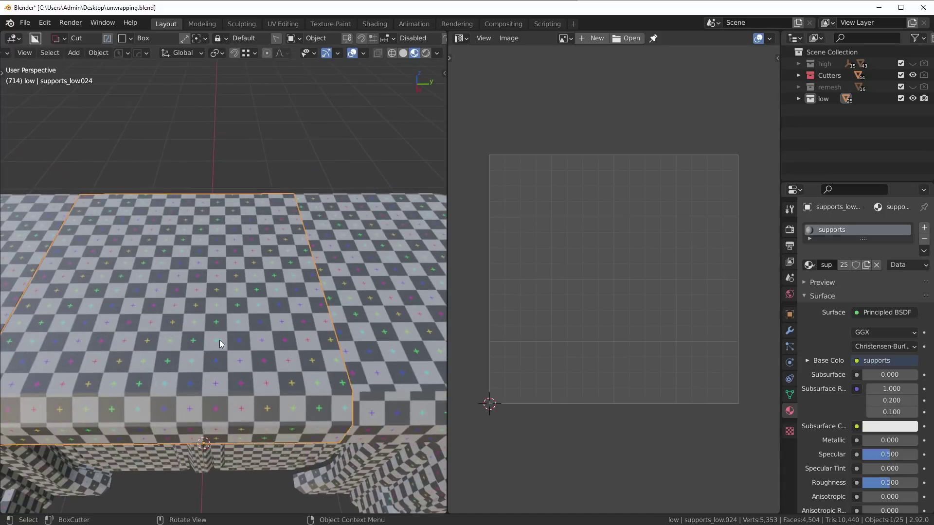
pyautogui.press('Tab')
pyautogui.scroll(-2, 237, 316)
pyautogui.moveTo(242, 361); pyautogui.dragTo(254, 224, button='middle')
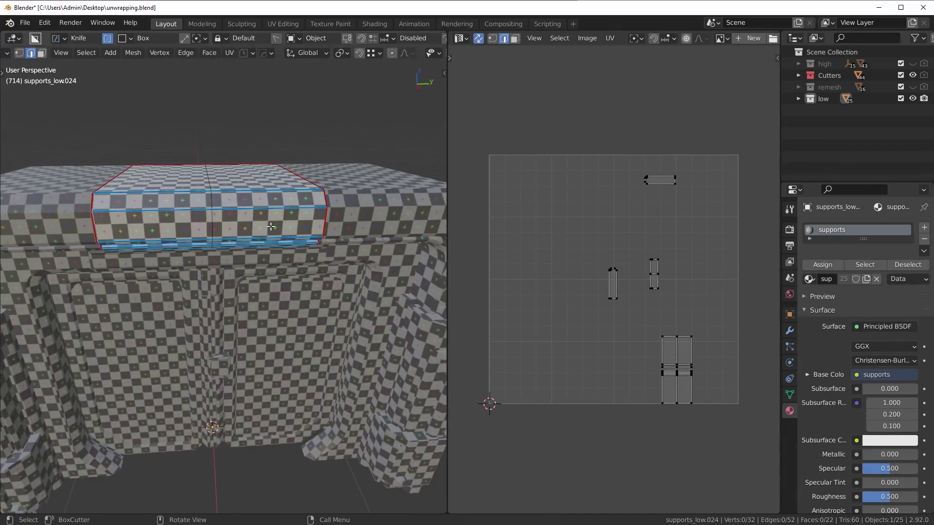
# Delete the right half of the middle top section's outer faces.
pyautogui.keyDown('alt'); pyautogui.click(287, 212); pyautogui.keyUp('alt')
pyautogui.press('Tab')
pyautogui.click(351, 219)
pyautogui.keyDown('alt'); pyautogui.click(300, 210); pyautogui.keyUp('alt')
pyautogui.press('x')
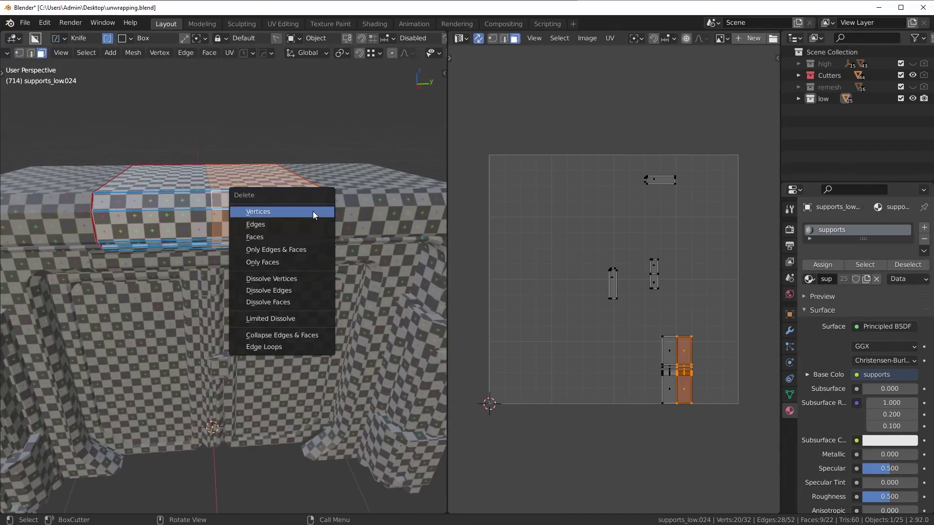
pyautogui.click(302, 235)
# Mirror the remaining half of the middle top section across the Y axis and inspect the checker at its centre.
pyautogui.press('Tab')
pyautogui.click(252, 233)
pyautogui.hotkey('alt', 'x')
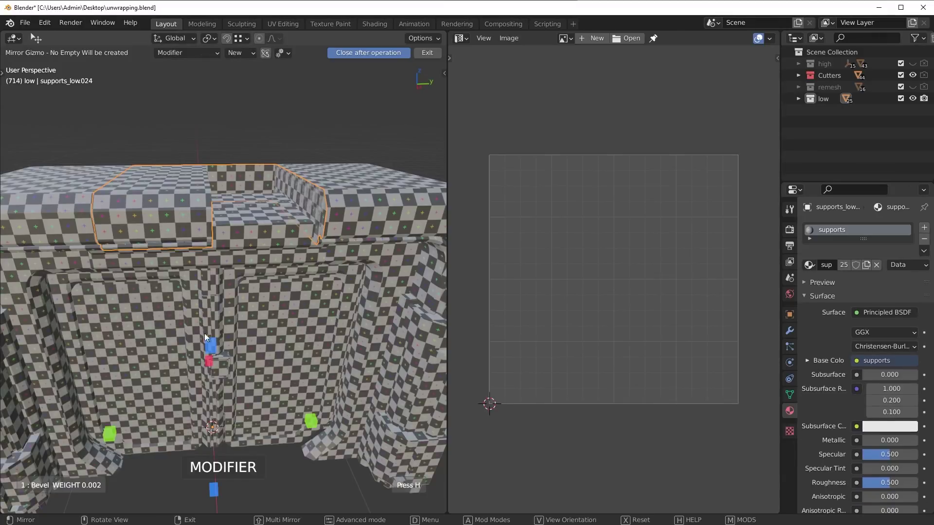
pyautogui.click(113, 433)
pyautogui.moveTo(255, 252); pyautogui.dragTo(191, 359, button='middle')
pyautogui.scroll(6, 250, 313)
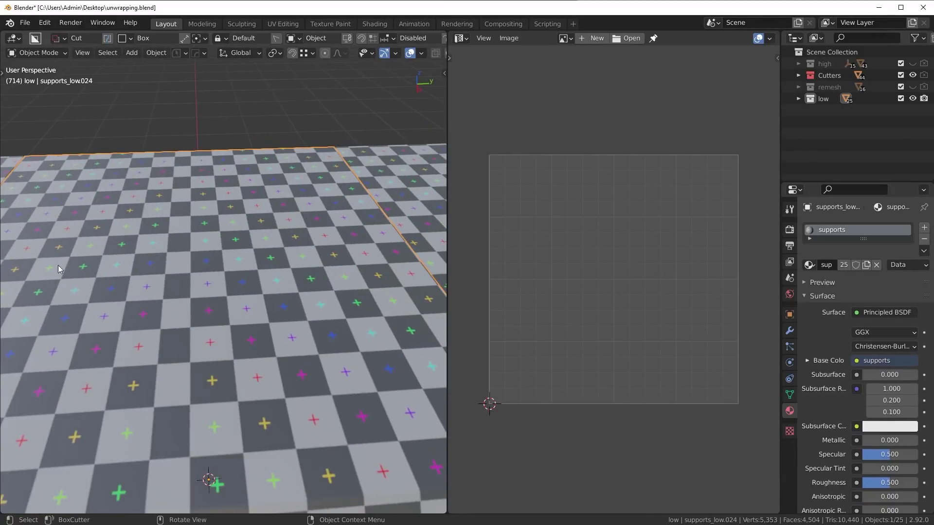
pyautogui.scroll(-5, 197, 351)
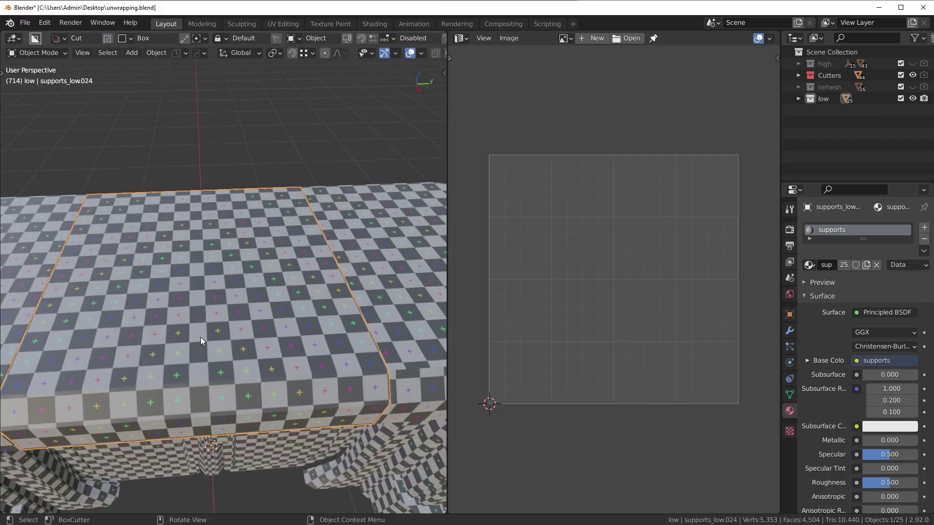
# Undo the mirroring and half deletion of the middle top section, and return to Object Mode.
pyautogui.scroll(-6, 200, 337)
pyautogui.moveTo(195, 394); pyautogui.dragTo(206, 365, button='middle')
pyautogui.press('Tab')
pyautogui.hotkey('ctrl', 'z')
pyautogui.hotkey('ctrl', 'z')
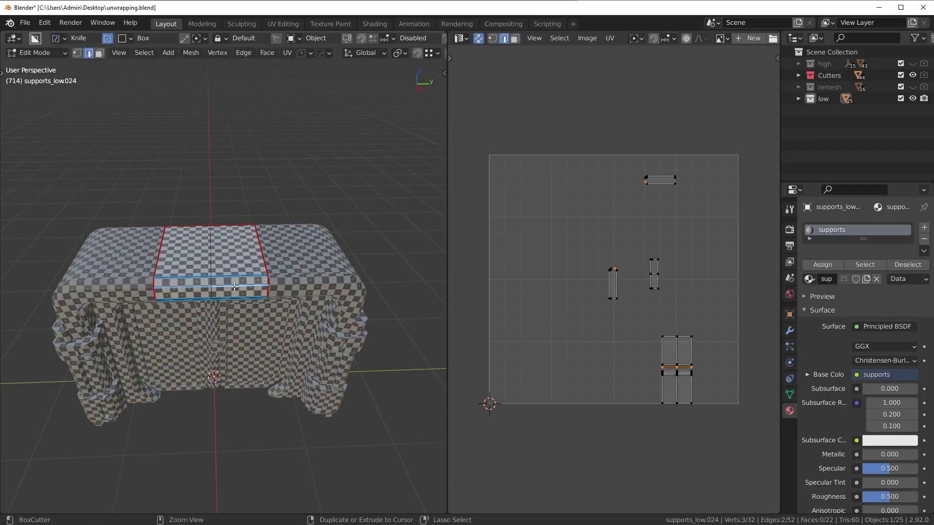
pyautogui.scroll(4, 228, 301)
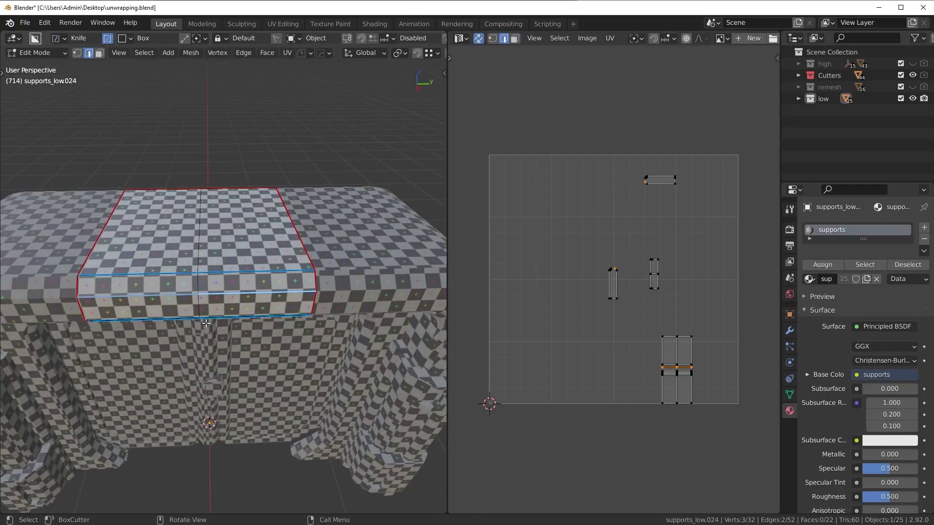
pyautogui.press('Tab')
# Compare the UV islands of the left and right outer frame sections in Edit Mode, selecting the matching top face on each.
pyautogui.scroll(-3, 203, 281)
pyautogui.click(142, 272)
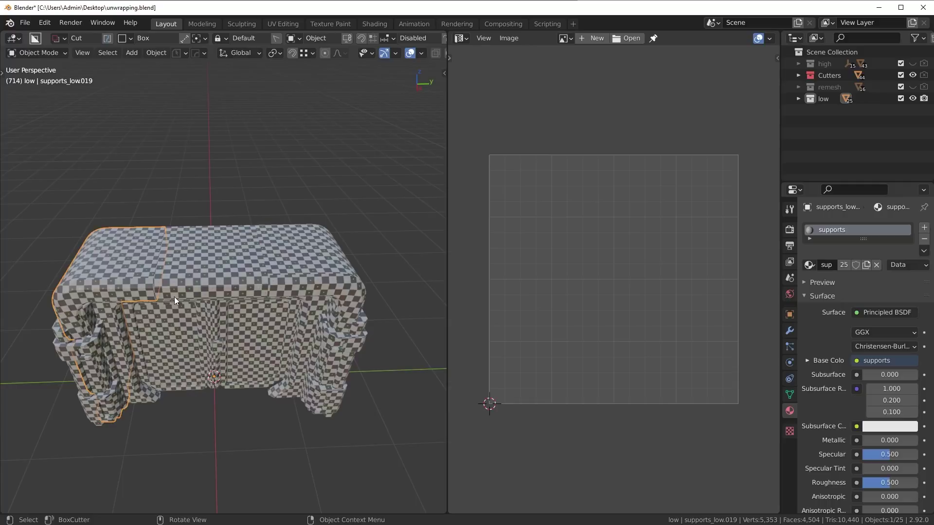
pyautogui.moveTo(213, 292); pyautogui.dragTo(145, 285, button='middle')
pyautogui.press('Tab')
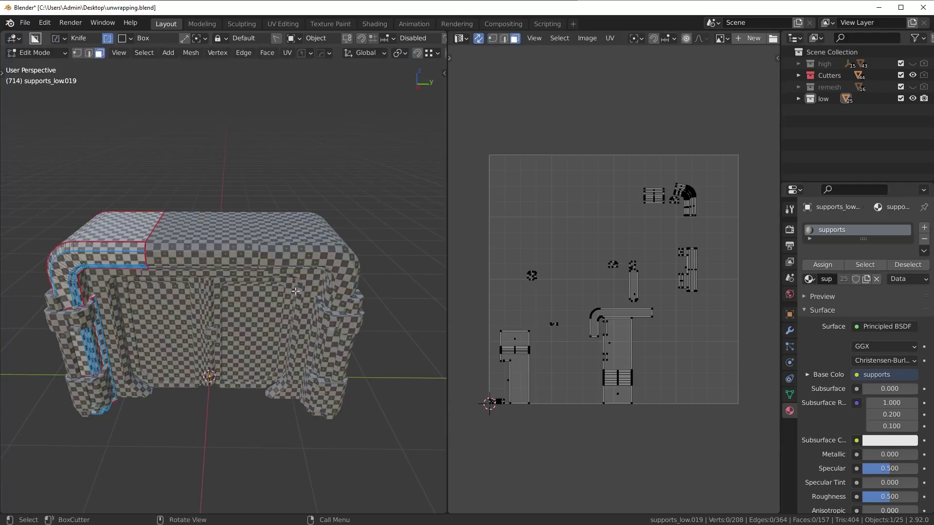
pyautogui.press('Tab')
pyautogui.keyDown('shift'); pyautogui.click(279, 250); pyautogui.keyUp('shift')
pyautogui.moveTo(235, 276); pyautogui.dragTo(248, 274, button='middle')
pyautogui.press('Tab')
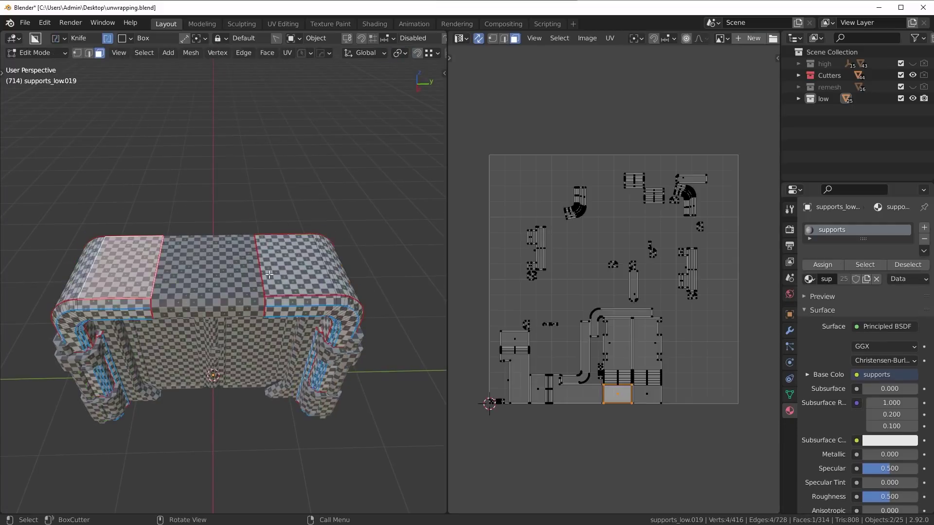
pyautogui.keyDown('shift'); pyautogui.click(302, 274); pyautogui.keyUp('shift')
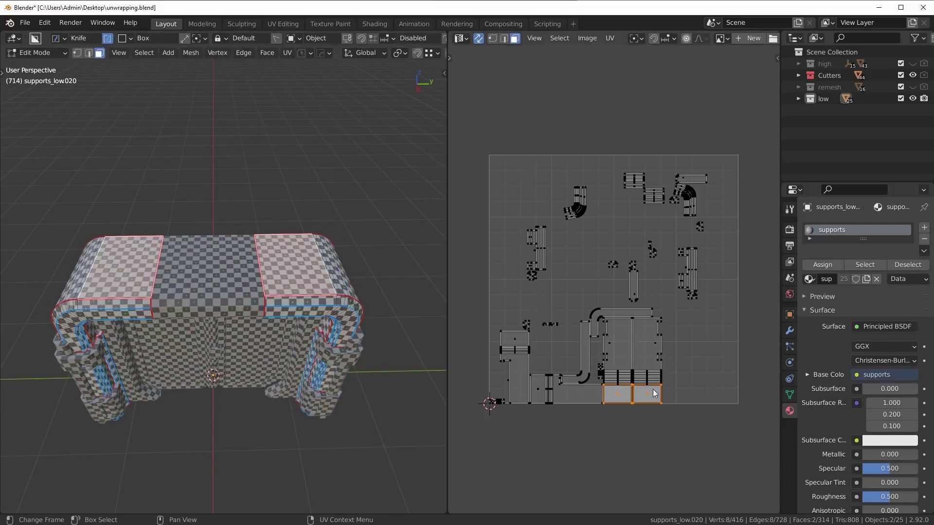
# Delete all the geometry of the right outer frame section.
pyautogui.press('Tab')
pyautogui.click(313, 301)
pyautogui.moveTo(328, 341); pyautogui.dragTo(326, 322, button='middle')
pyautogui.hotkey('alt', 'a')
pyautogui.click(325, 256)
pyautogui.press('Tab')
pyautogui.click(233, 261)
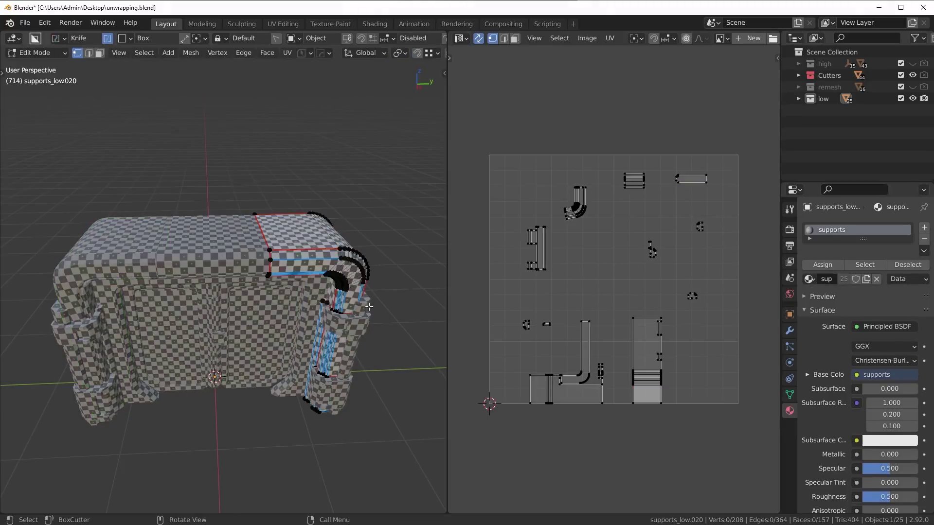
pyautogui.press('a')
pyautogui.press('x')
pyautogui.click(339, 274)
pyautogui.press('Tab')
# Mirror the left outer frame section across the Y axis and check its UV islands in Edit Mode.
pyautogui.click(118, 253)
pyautogui.hotkey('alt', 'x')
pyautogui.click(112, 380)
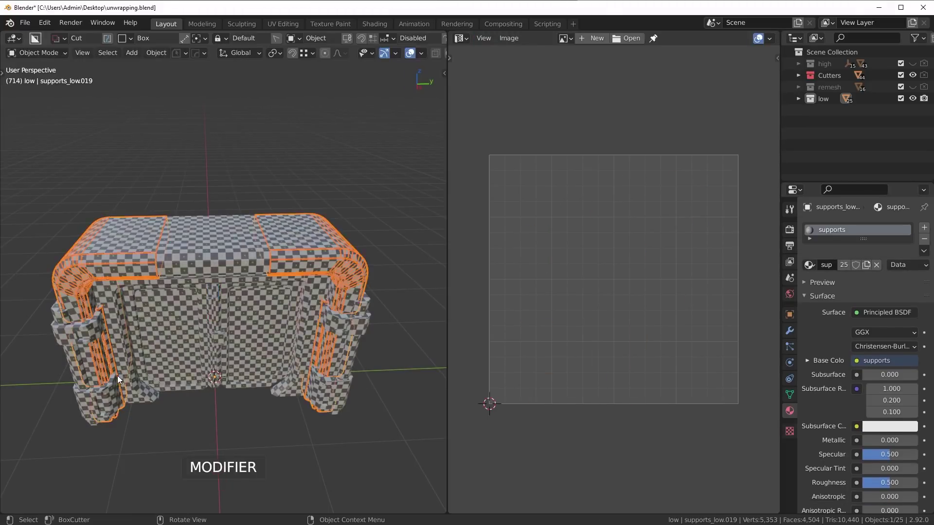
pyautogui.press('Tab')
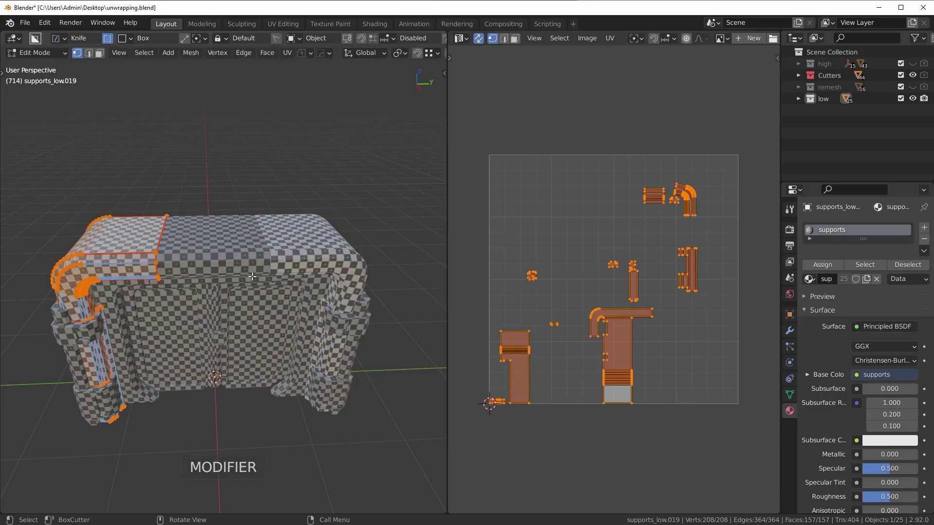
pyautogui.moveTo(136, 240); pyautogui.dragTo(160, 243, button='middle')
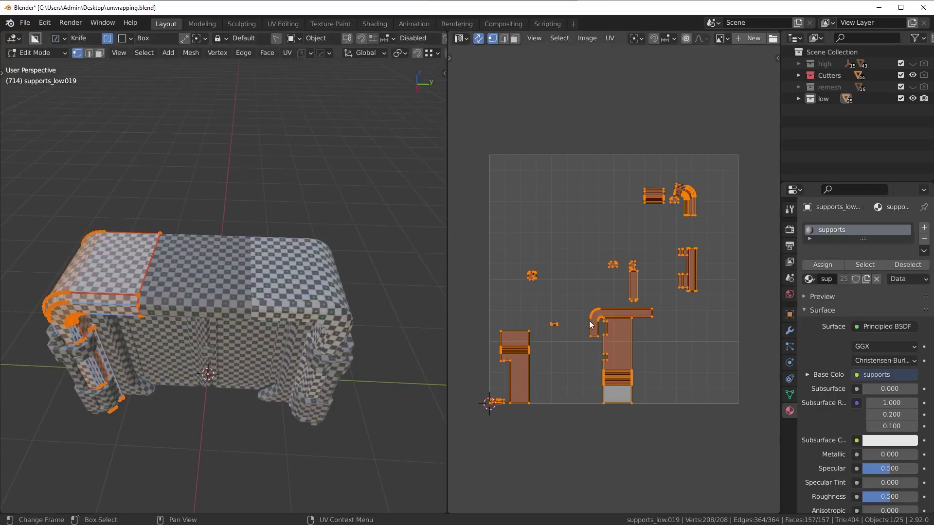
pyautogui.hotkey('ctrl', 'Tab')
pyautogui.click(232, 290)
# Apply the outer frame section's mirror modifier and examine the stacked UVs of both halves in Edit Mode.
pyautogui.click(789, 330)
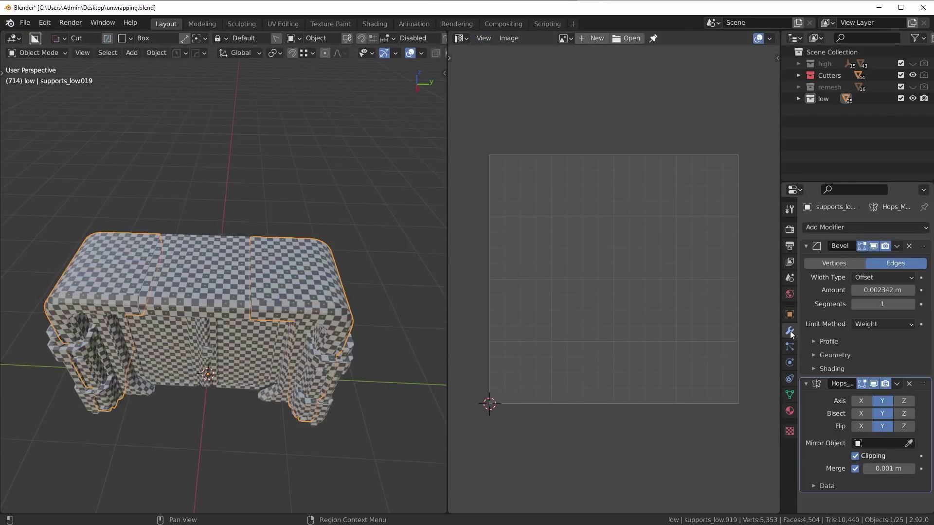
pyautogui.click(900, 387)
pyautogui.click(870, 398)
pyautogui.press('Tab')
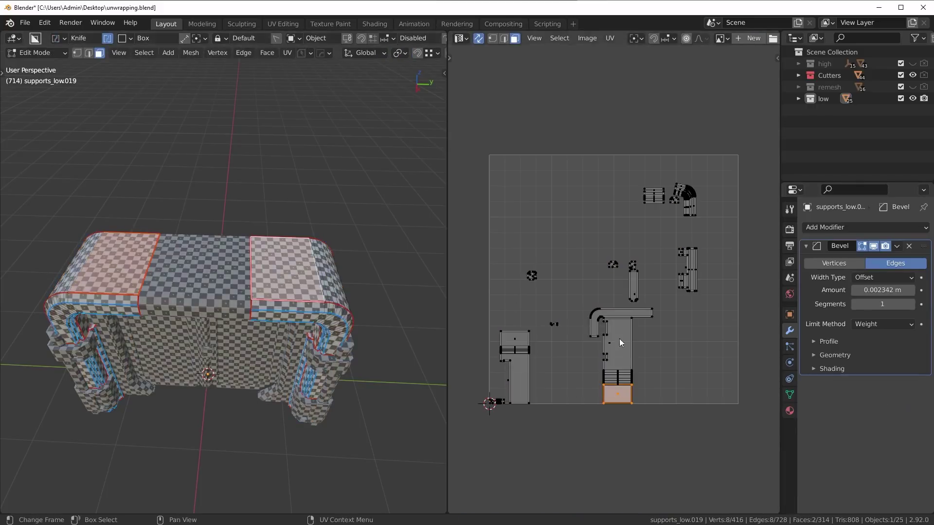
pyautogui.moveTo(616, 323); pyautogui.dragTo(618, 315, button='middle')
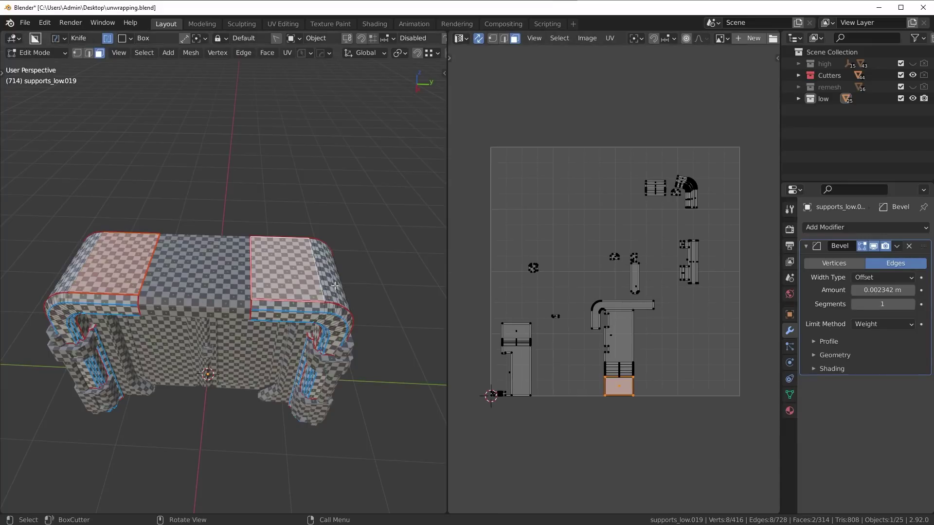
pyautogui.press('a')
# Undo the application of the outer frame section's mirror modifier.
pyautogui.hotkey('ctrl', 'z')
pyautogui.hotkey('ctrl', 'z')
pyautogui.hotkey('ctrl', 'z')
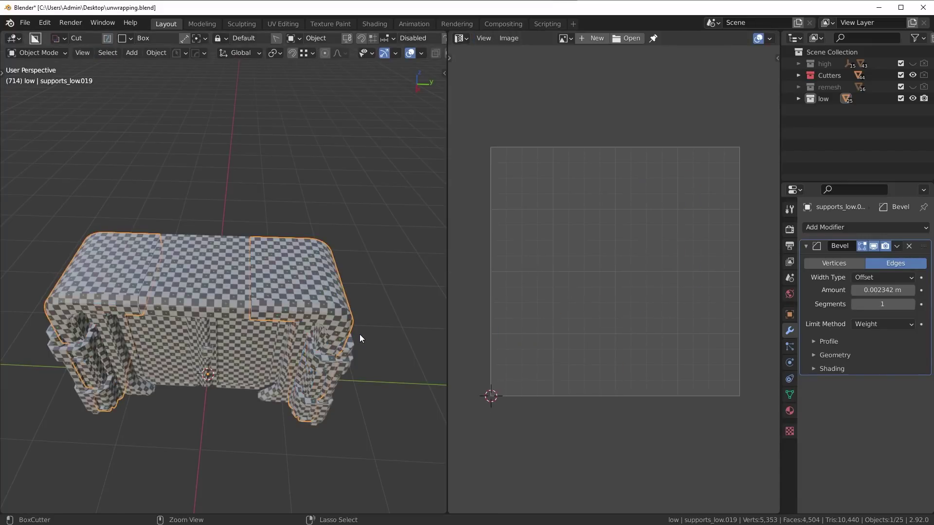
pyautogui.moveTo(275, 342); pyautogui.dragTo(221, 255, button='middle')
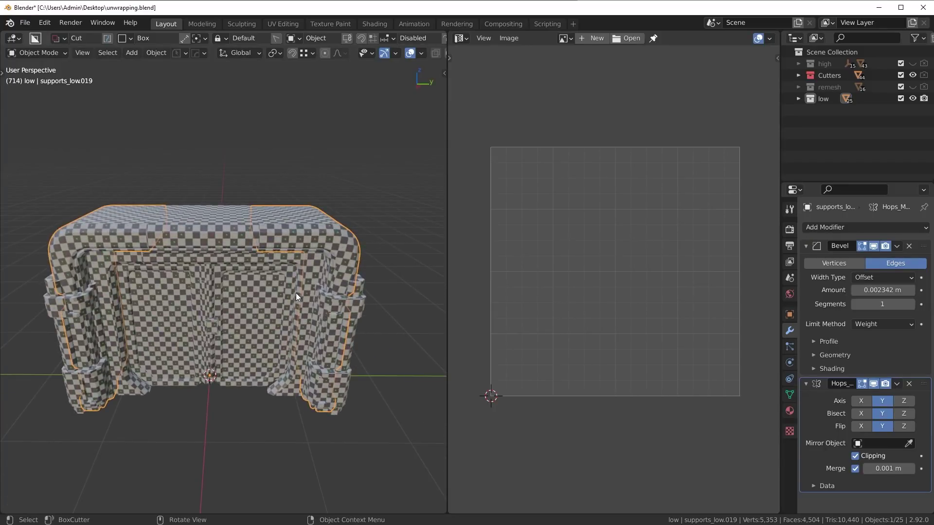
# Delete the right side support with its clamps and mirror the left one across the Y axis.
pyautogui.moveTo(122, 355); pyautogui.dragTo(73, 307, button='middle')
pyautogui.click(93, 299)
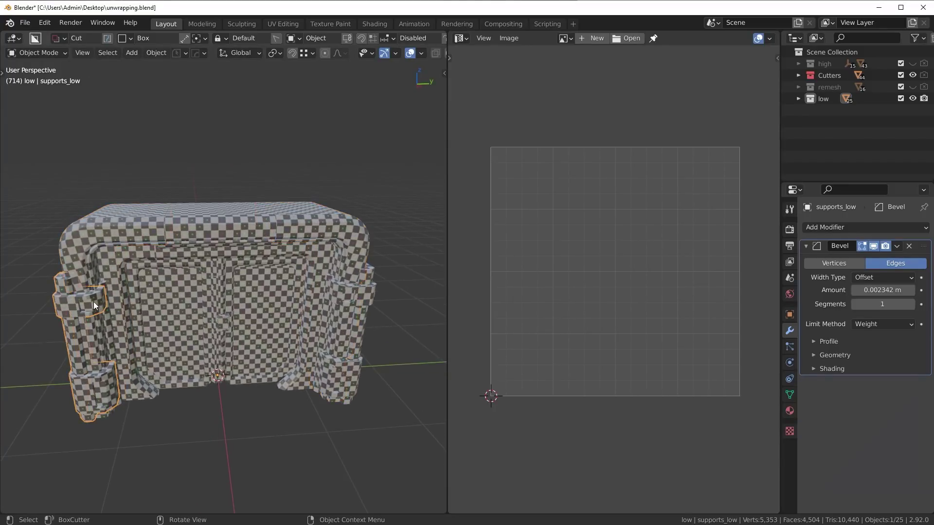
pyautogui.click(363, 294)
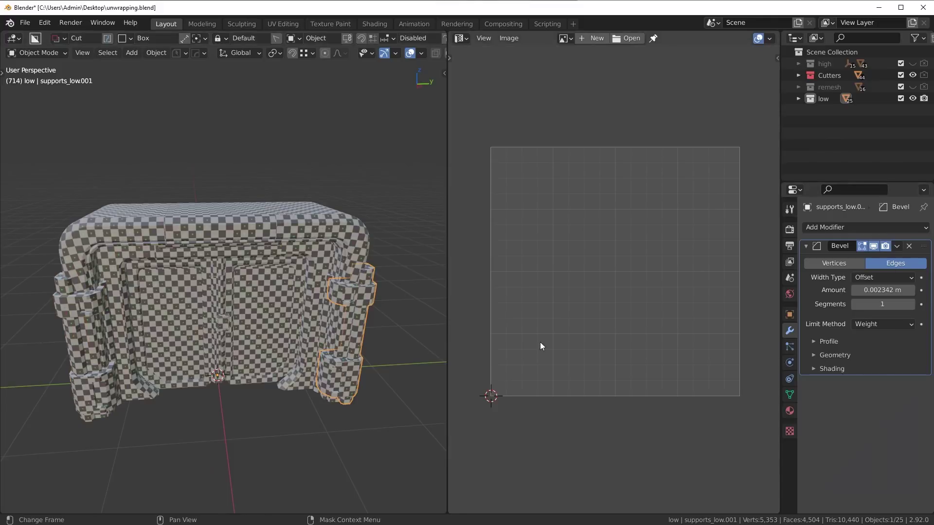
pyautogui.press('Delete')
pyautogui.click(85, 309)
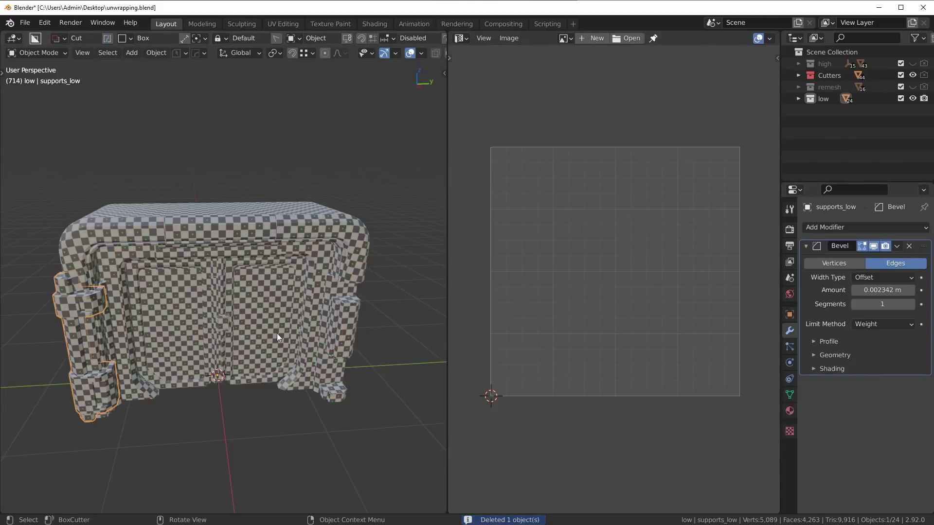
pyautogui.hotkey('alt', 'x')
pyautogui.click(114, 382)
# Delete the inset panel of the right door leaf.
pyautogui.moveTo(131, 365); pyautogui.dragTo(229, 337, button='middle')
pyautogui.scroll(3, 203, 299)
pyautogui.click(158, 307)
pyautogui.click(283, 322)
pyautogui.press('Delete')
# Switch the viewport to solid shading and mirror the left door leaf's inset panel across the Y axis.
pyautogui.click(147, 332)
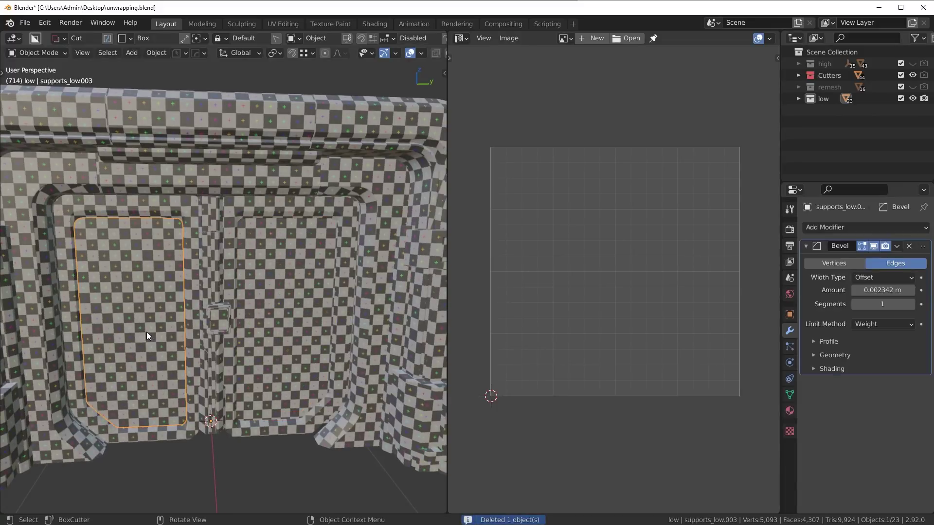
pyautogui.scroll(-3, 212, 334)
pyautogui.press('z')
pyautogui.hotkey('alt', 'x')
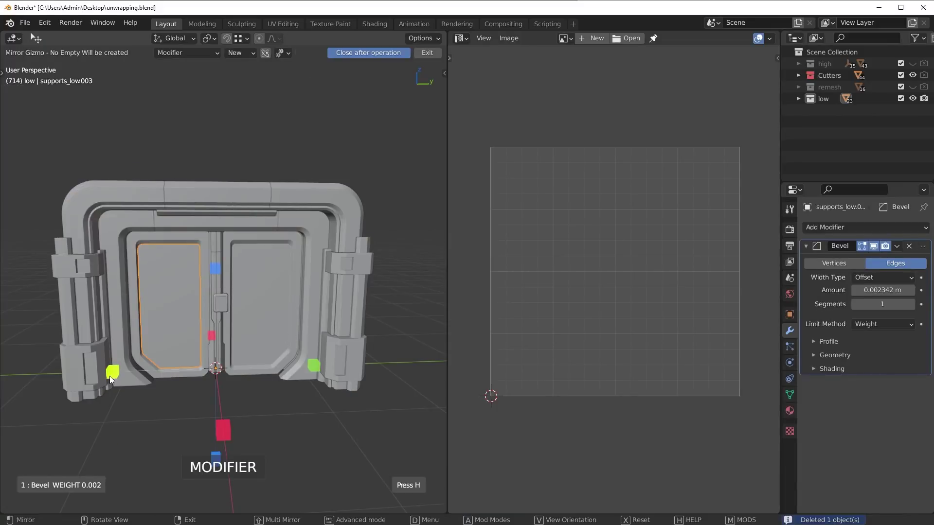
pyautogui.click(113, 371)
# Turn on Cavity shading in the viewport, with the right inner frame section selected.
pyautogui.scroll(2, 110, 243)
pyautogui.click(102, 209)
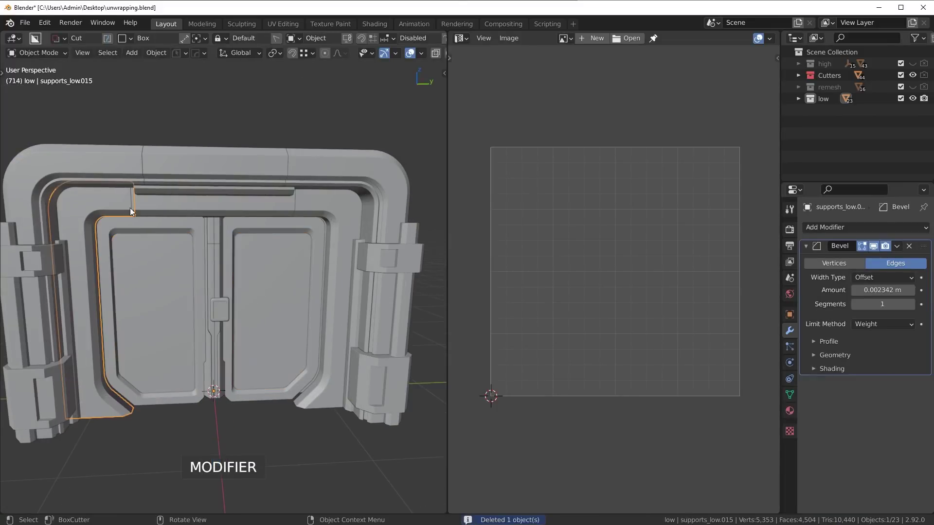
pyautogui.hotkey('alt', 'v')
pyautogui.click(192, 237)
pyautogui.click(321, 201)
pyautogui.hotkey('alt', 'v')
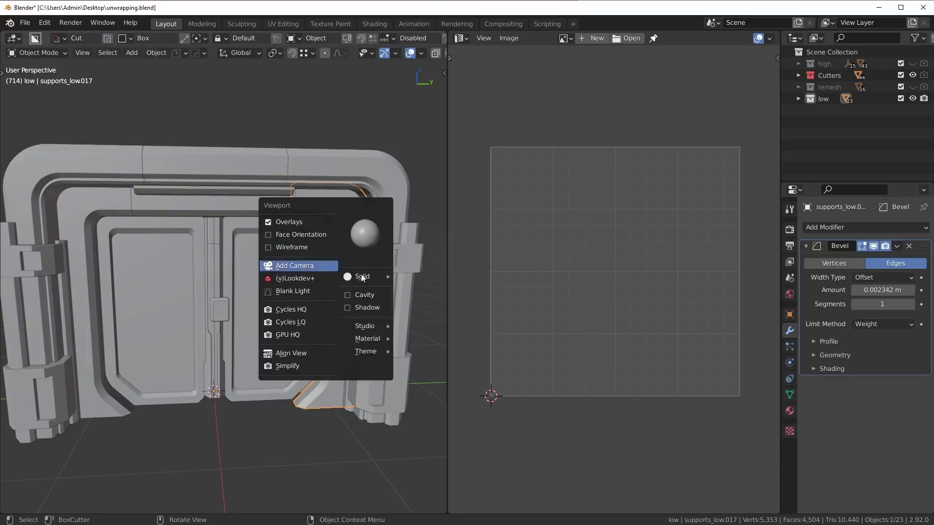
pyautogui.click(340, 262)
# Delete the right inner frame section and mirror the left one across the Y axis.
pyautogui.press('Delete')
pyautogui.click(127, 210)
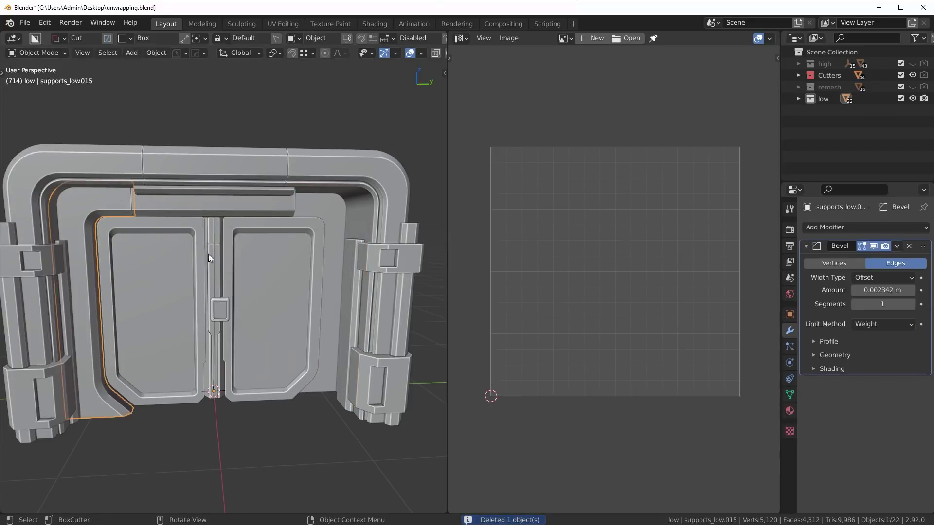
pyautogui.hotkey('alt', 'x')
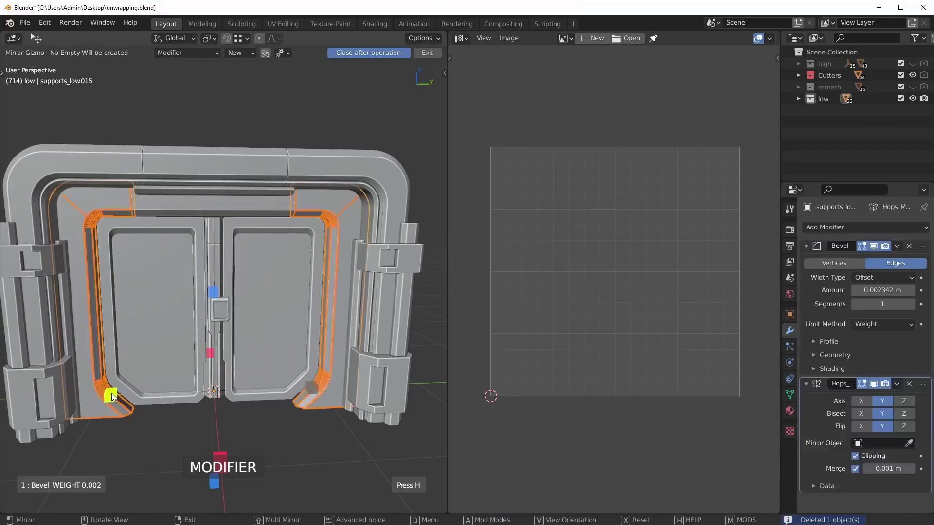
pyautogui.click(111, 393)
# Display the checker texture on the door and unwrap all faces of every low-poly part.
pyautogui.scroll(-3, 222, 379)
pyautogui.moveTo(275, 302); pyautogui.dragTo(281, 331, button='middle')
pyautogui.press('z')
pyautogui.click(291, 388)
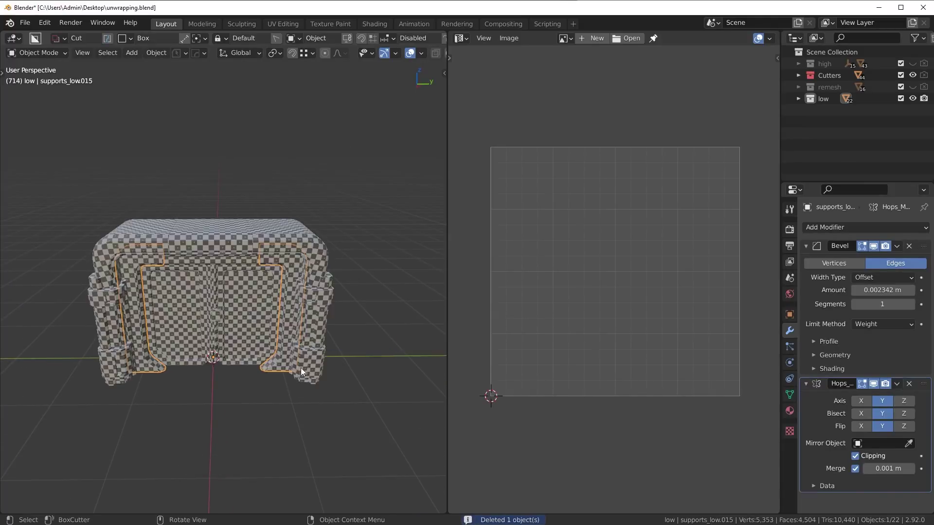
pyautogui.press('a')
pyautogui.press('Tab')
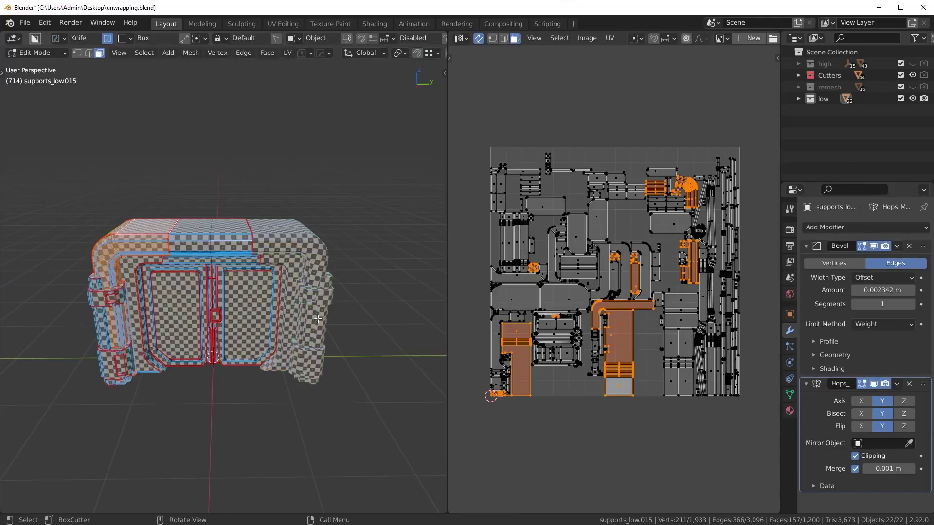
pyautogui.press('u')
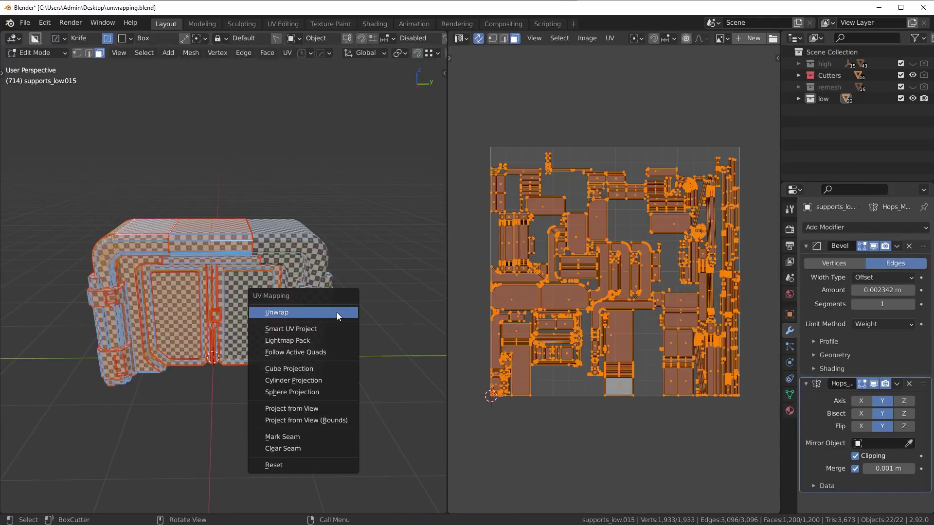
pyautogui.click(337, 312)
# Pack all the unwrapped UV islands with UVPackmaster2.
pyautogui.press('n')
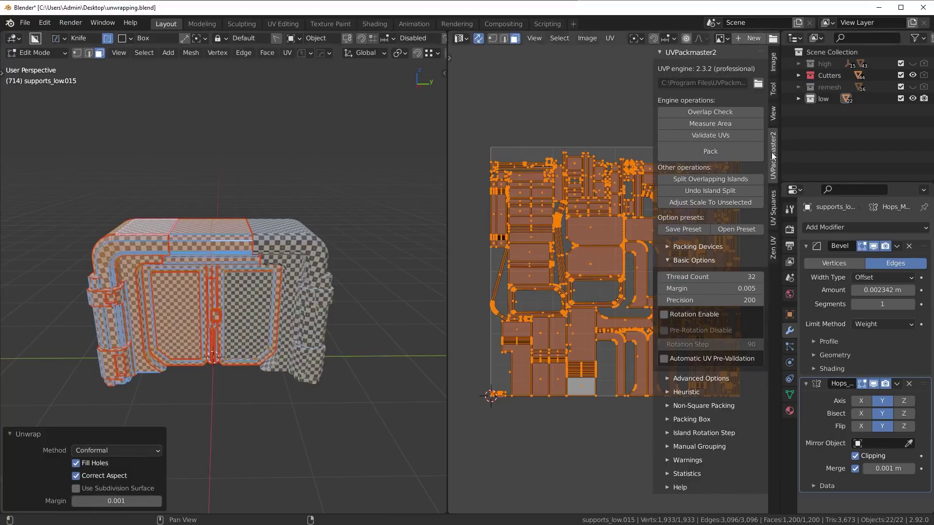
pyautogui.click(720, 148)
pyautogui.click(719, 147)
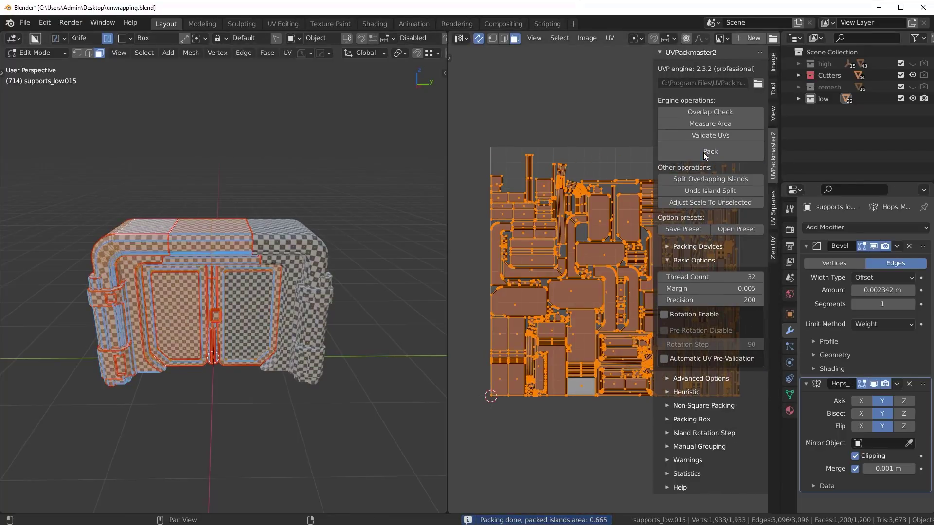
pyautogui.click(705, 152)
# Straighten the two slanted strip islands into grids by shape with UV Squares.
pyautogui.scroll(5, 616, 323)
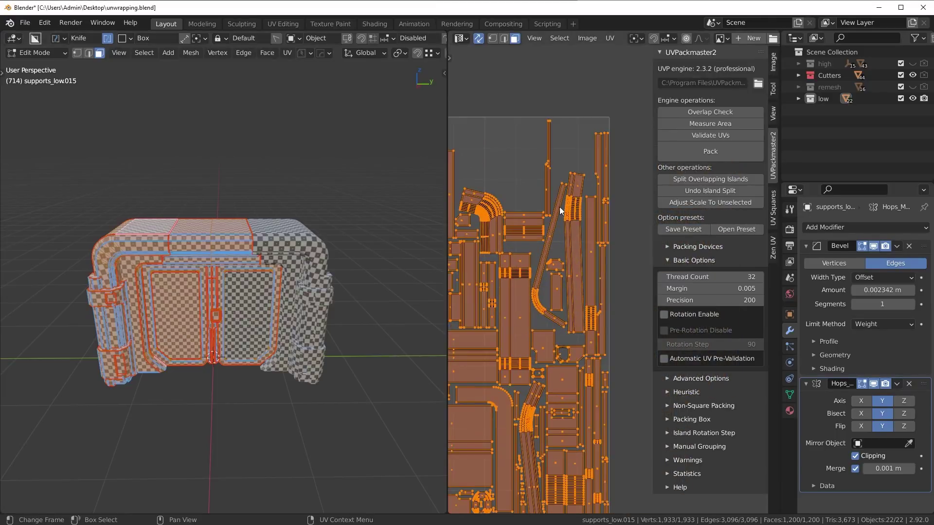
pyautogui.doubleClick(559, 210)
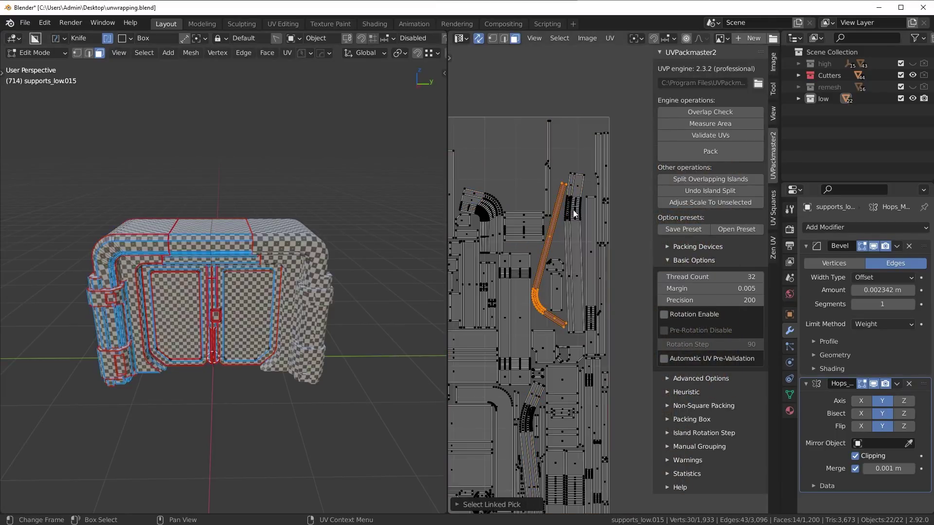
pyautogui.press('l')
pyautogui.click(478, 39)
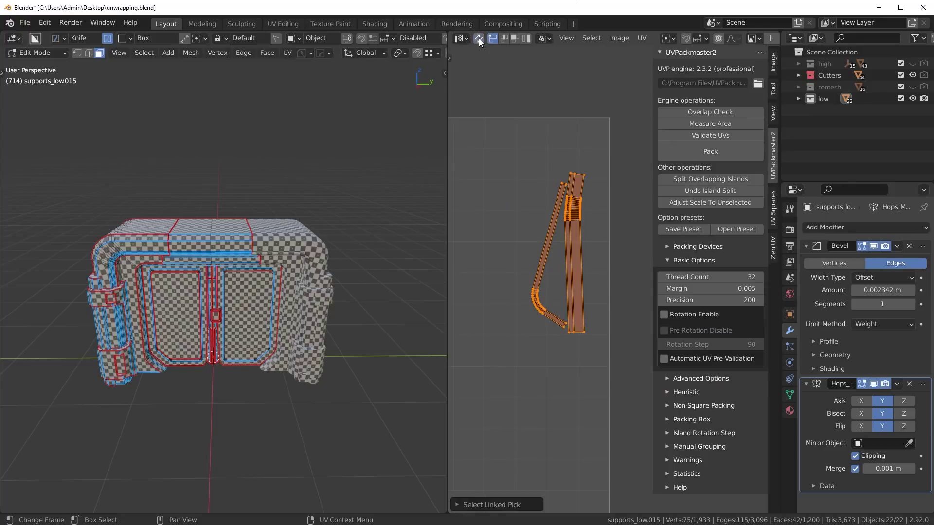
pyautogui.click(772, 207)
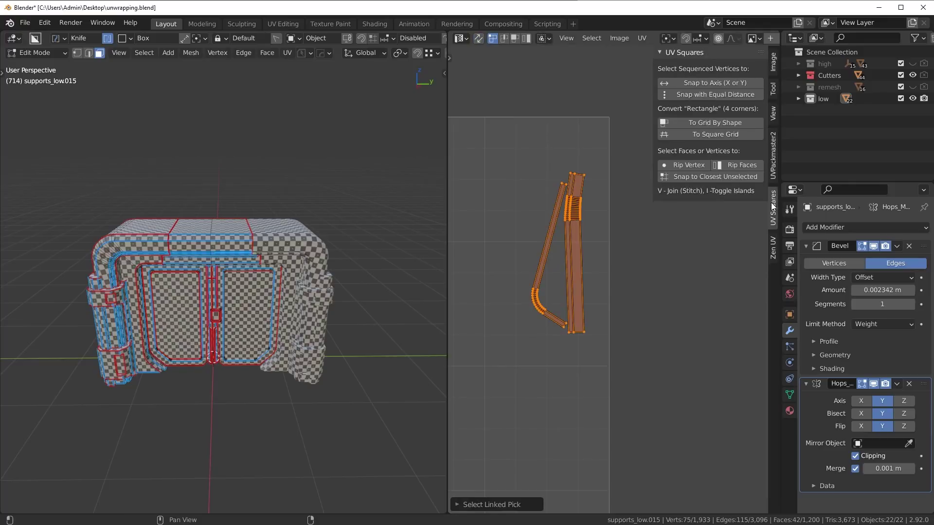
pyautogui.click(704, 124)
# Select all UV islands again and repack them with UVPackmaster2.
pyautogui.click(773, 154)
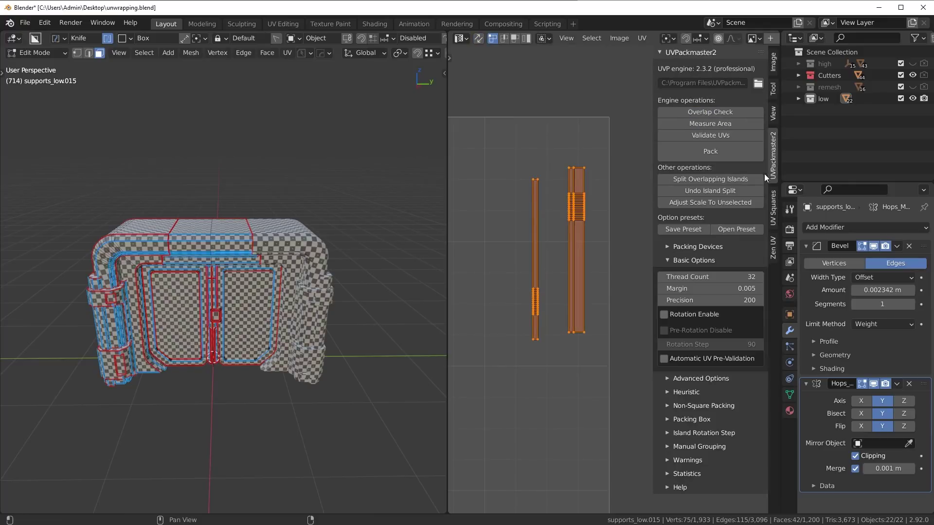
pyautogui.click(478, 38)
pyautogui.press('a')
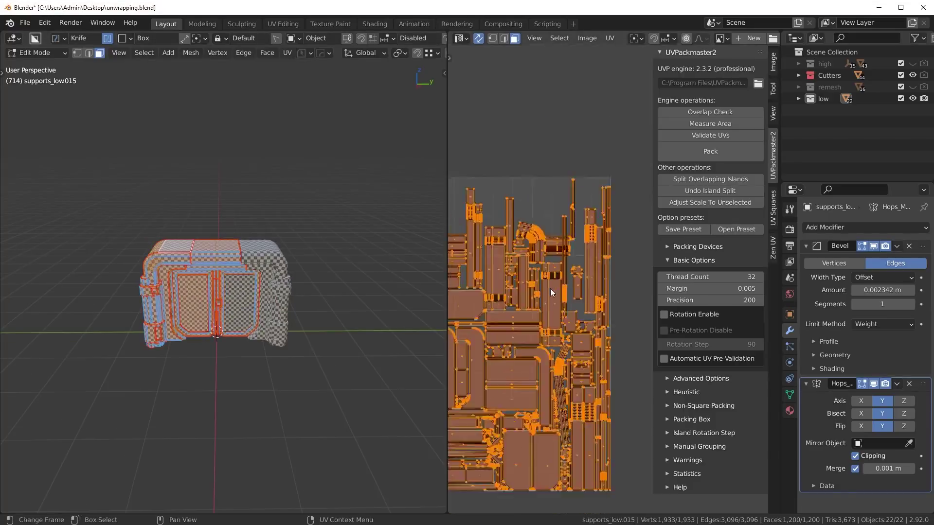
pyautogui.click(705, 151)
# Inspect the checker pattern across the door and its upper frame for stretching and even texel density.
pyautogui.moveTo(535, 332); pyautogui.dragTo(581, 330, button='middle')
pyautogui.press('Tab')
pyautogui.hotkey('alt', 'a')
pyautogui.moveTo(270, 338)
pyautogui.mouseDown(button='middle')
pyautogui.moveTo(288, 344)
pyautogui.moveTo(271, 346)
pyautogui.mouseUp(button='middle')
pyautogui.scroll(4, 289, 345)
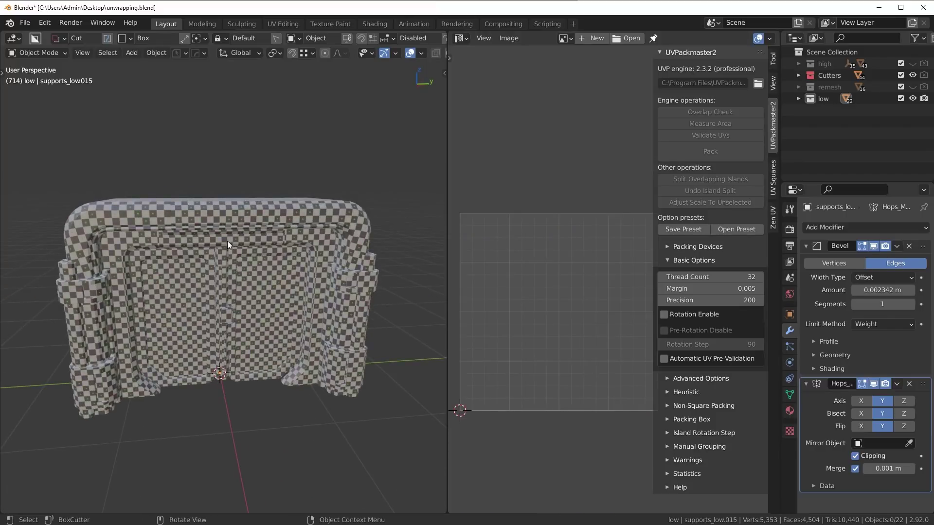
pyautogui.press('a')
pyautogui.press('Tab')
pyautogui.scroll(3, 293, 343)
pyautogui.keyDown('shift'); pyautogui.moveTo(106, 227); pyautogui.dragTo(132, 289, button='middle'); pyautogui.keyUp('shift')
pyautogui.scroll(8, 131, 289)
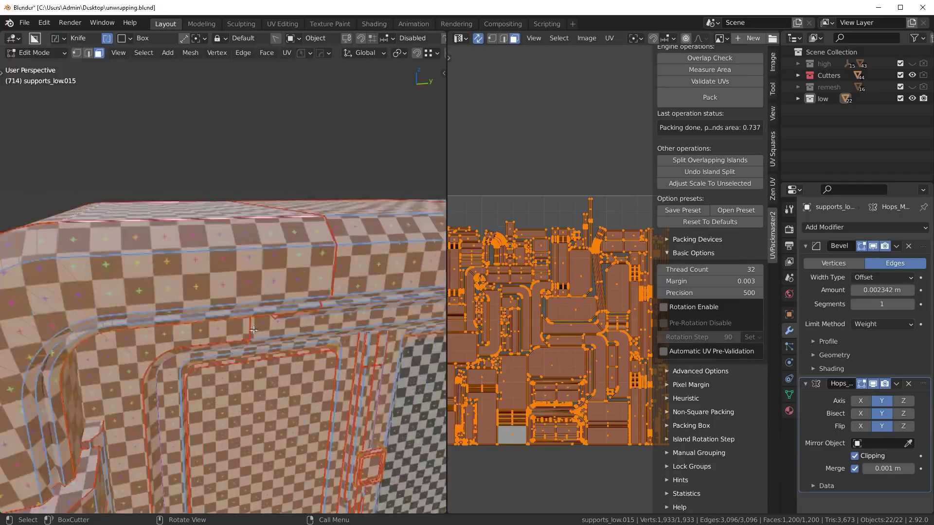
pyautogui.scroll(-6, 132, 289)
pyautogui.keyDown('shift'); pyautogui.moveTo(263, 311); pyautogui.dragTo(242, 302, button='middle'); pyautogui.keyUp('shift')
pyautogui.scroll(-3, 239, 305)
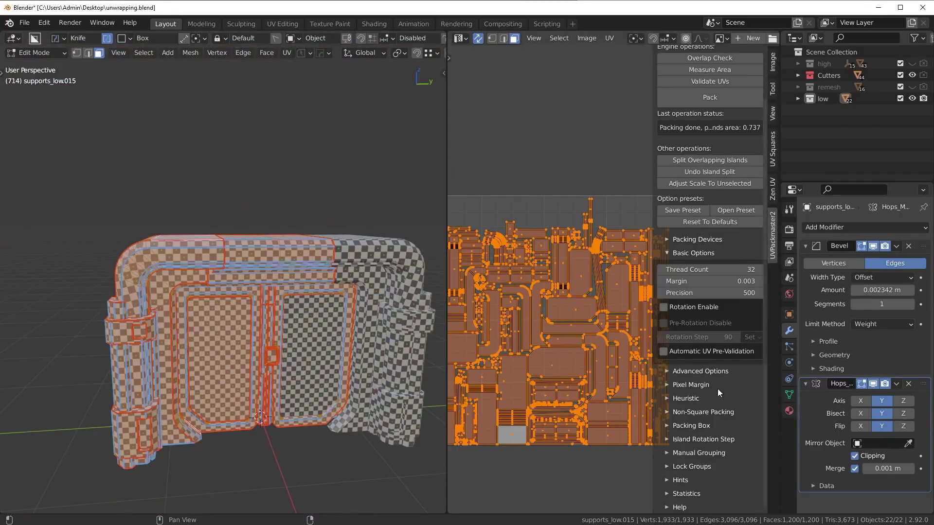
# Expand UVPackmaster2's advanced options and pack all UV islands once more.
pyautogui.click(705, 371)
pyautogui.scroll(-4, 702, 408)
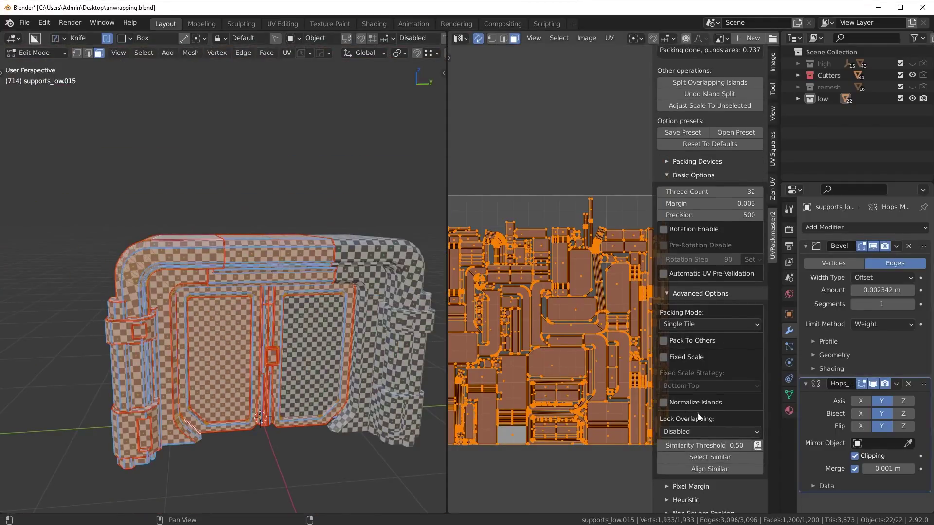
pyautogui.scroll(7, 679, 392)
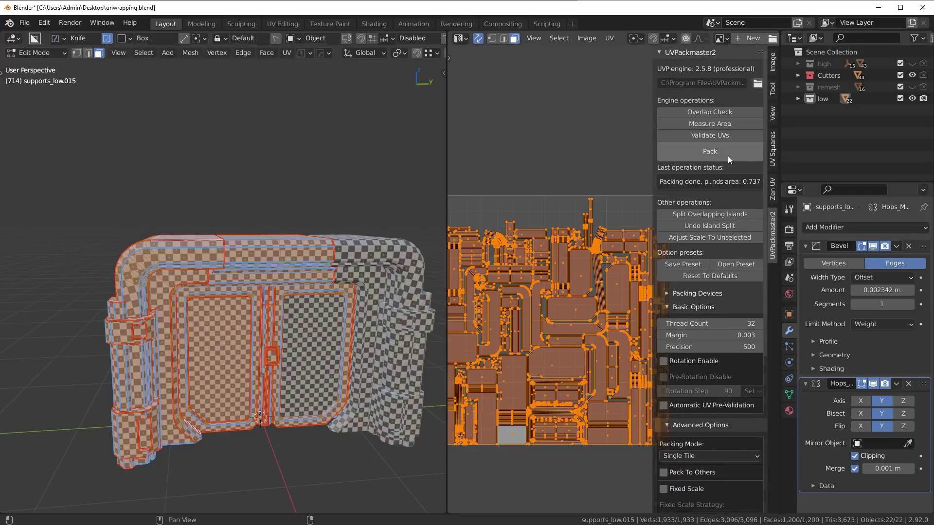
pyautogui.click(727, 155)
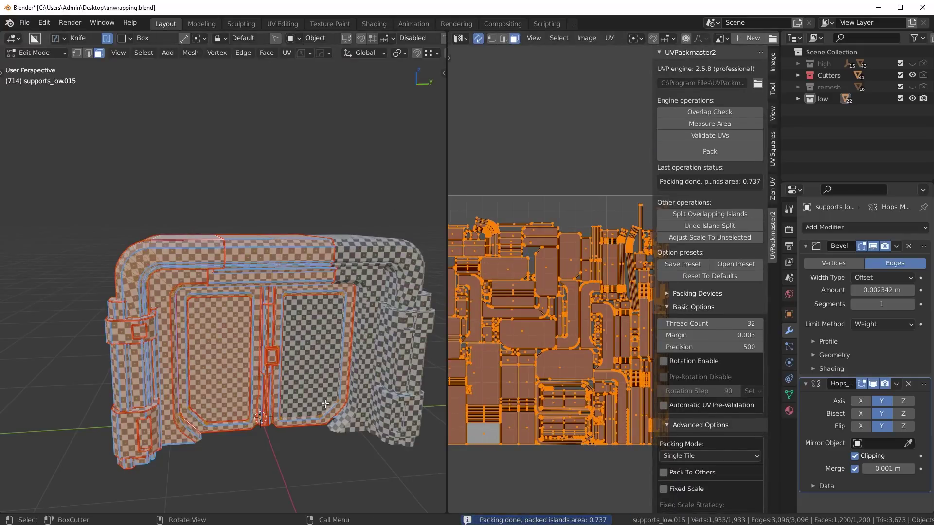
# Leave mesh editing, deselect all parts, and examine the checkered door and its supports material settings.
pyautogui.press('Tab')
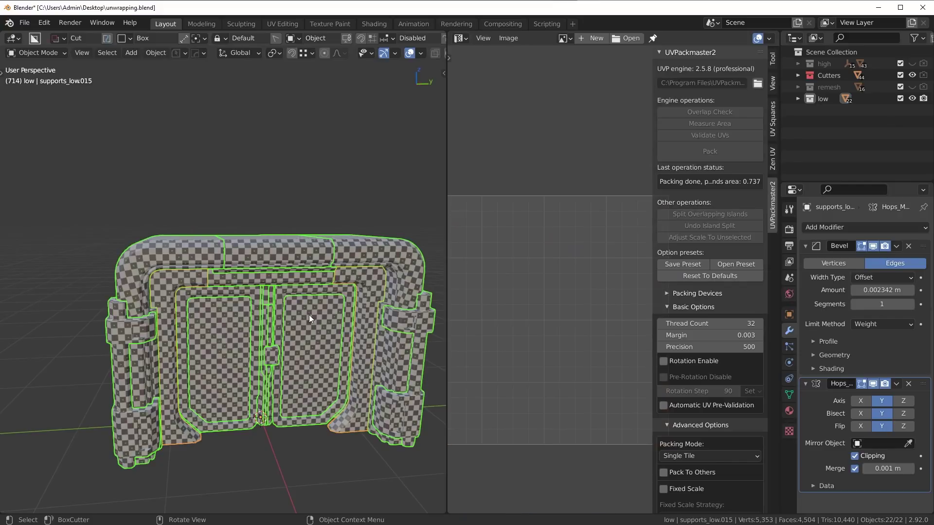
pyautogui.hotkey('alt', 'a')
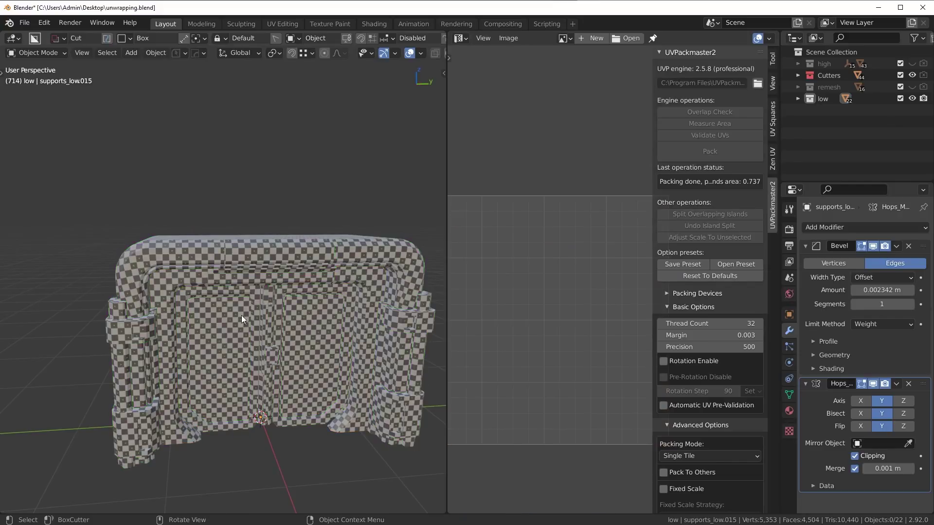
pyautogui.moveTo(336, 302); pyautogui.dragTo(275, 314, button='middle')
pyautogui.click(789, 411)
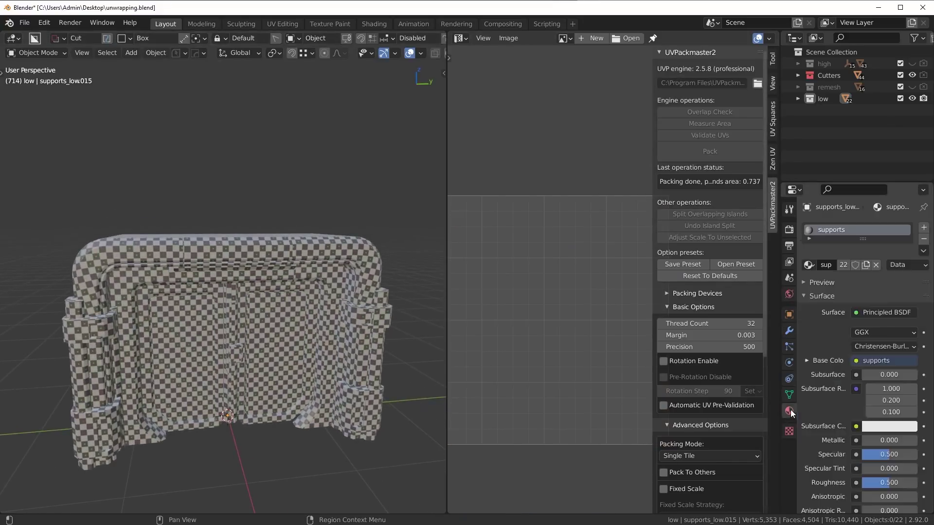
pyautogui.press('a')
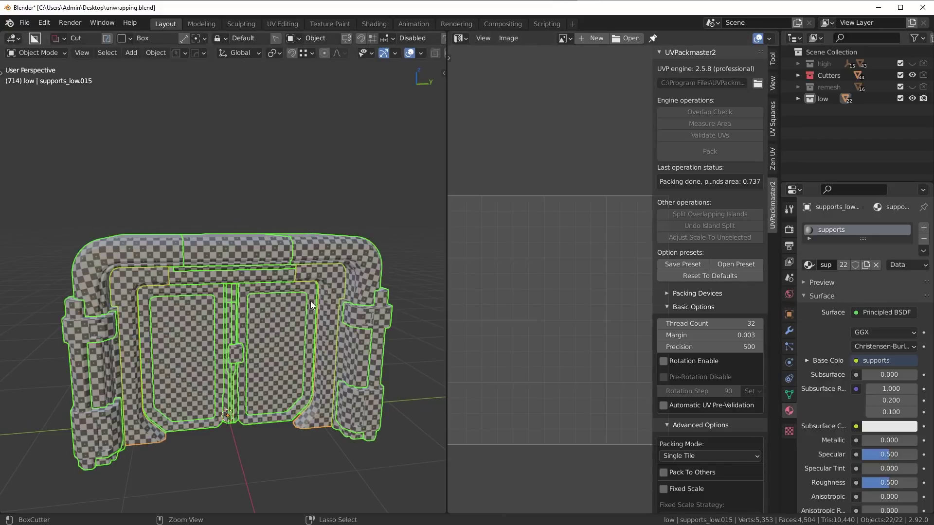
pyautogui.hotkey('ctrl', 'j')
pyautogui.press('a')
pyautogui.moveTo(223, 282); pyautogui.dragTo(239, 291, button='middle')
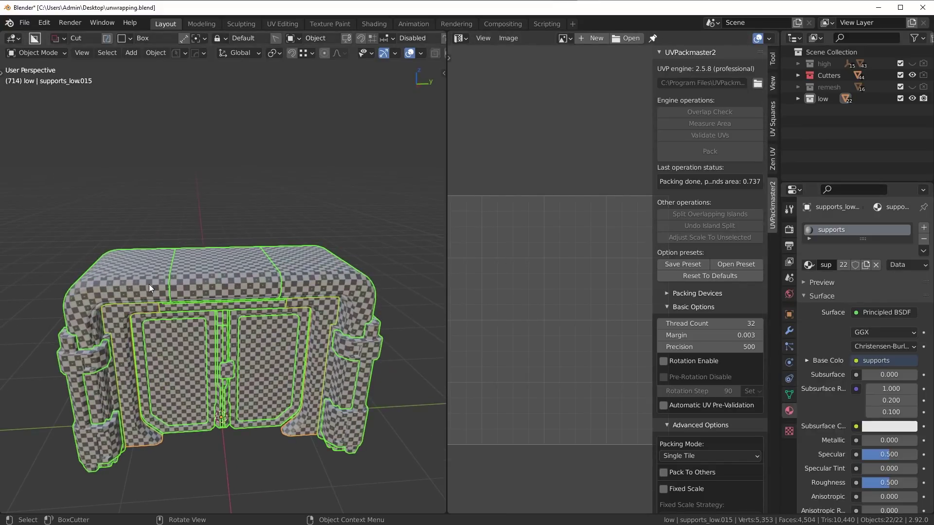
# Apply the mirror modifiers of the outer frame corners and the inner frame sections.
pyautogui.click(789, 331)
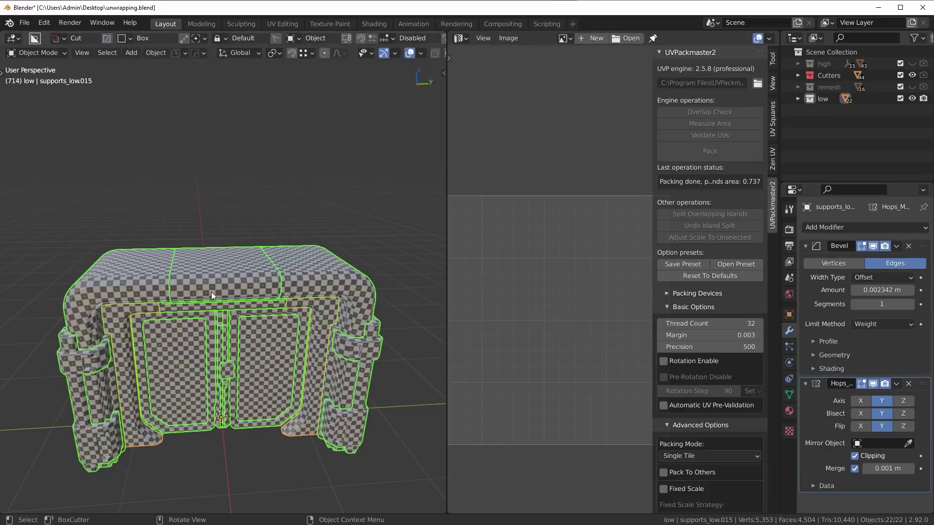
pyautogui.click(162, 272)
pyautogui.click(896, 384)
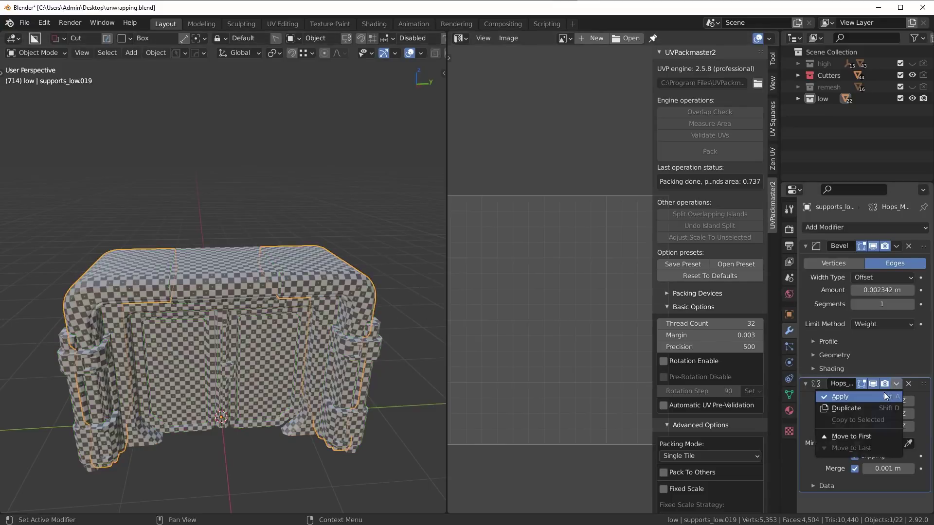
pyautogui.click(883, 393)
pyautogui.click(325, 319)
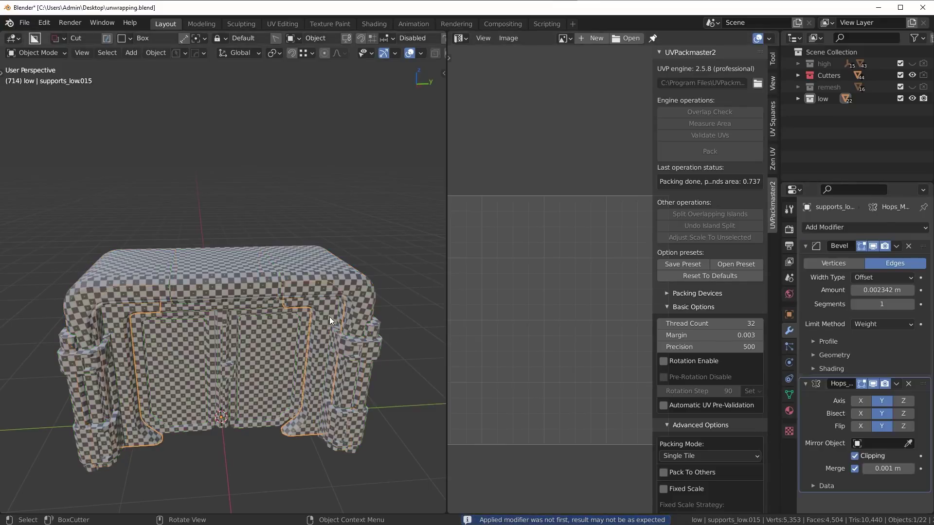
pyautogui.click(897, 384)
pyautogui.click(879, 392)
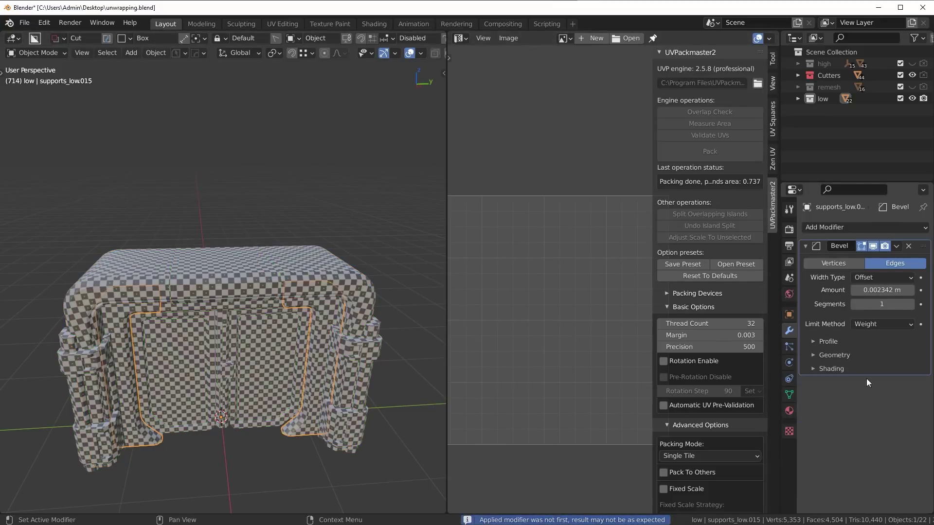
# Apply the mirror modifiers of the side supports and the door leaves' inset panels.
pyautogui.click(368, 347)
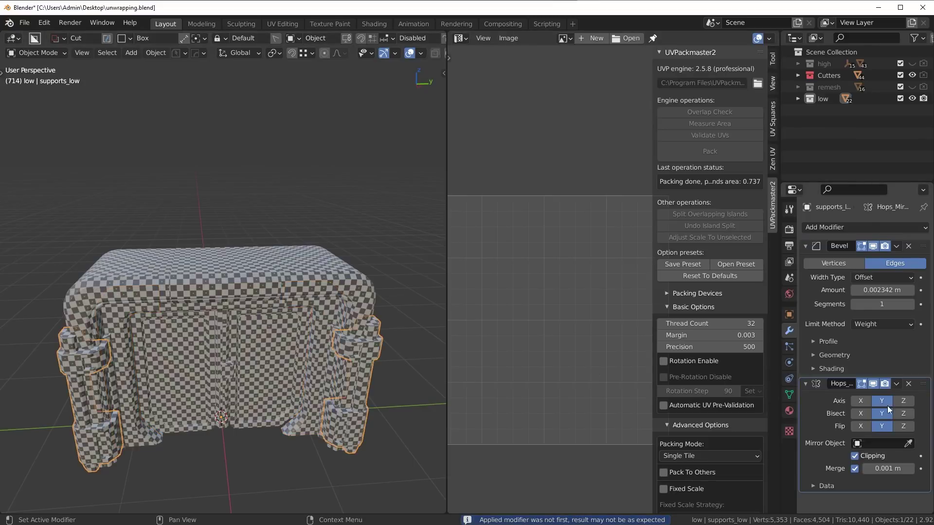
pyautogui.click(897, 385)
pyautogui.click(882, 395)
pyautogui.click(385, 344)
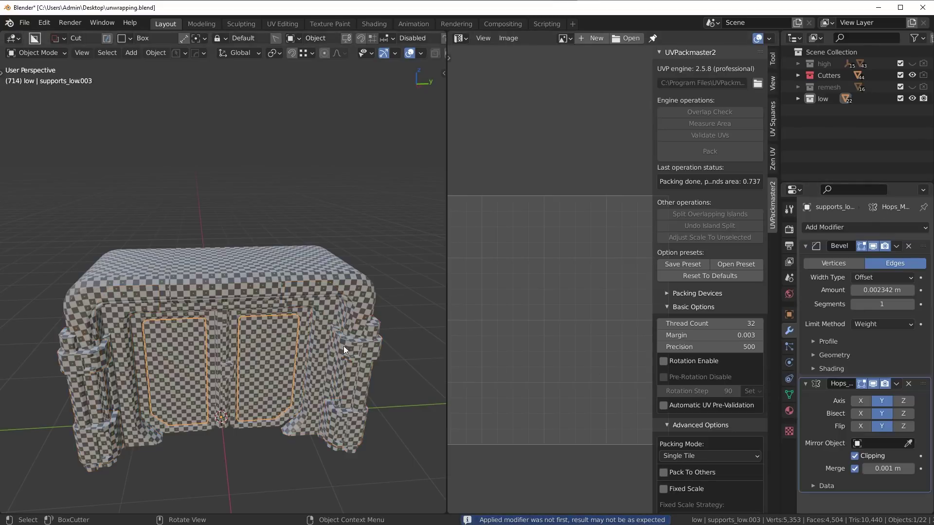
pyautogui.click(897, 385)
pyautogui.click(889, 394)
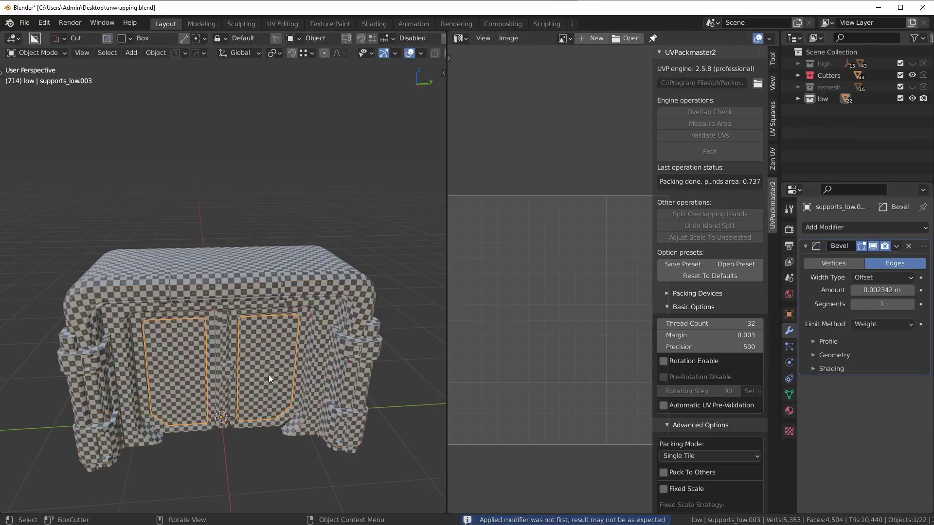
# Join all the low-poly door parts into one object, with the inner frame section as the active object.
pyautogui.click(121, 342)
pyautogui.press('a')
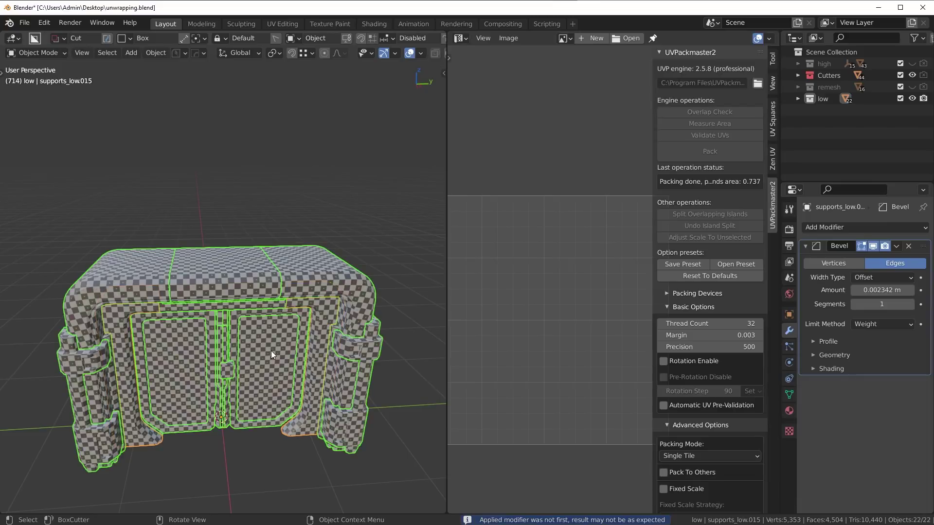
pyautogui.hotkey('ctrl', 'j')
# Select the mirrored top faces of the left and right frame corners to check whether their UVs overlap.
pyautogui.press('Tab')
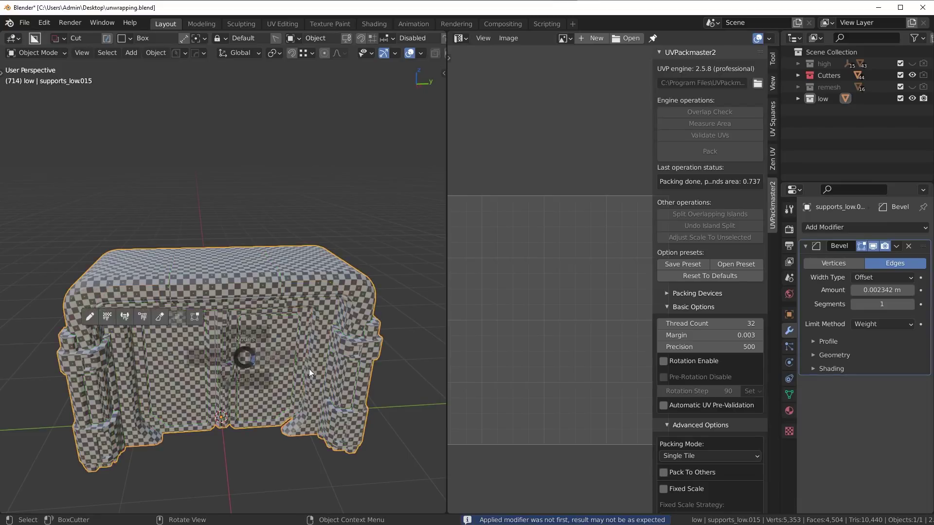
pyautogui.moveTo(597, 227); pyautogui.dragTo(599, 201, button='middle')
pyautogui.press('Tab')
pyautogui.click(136, 262)
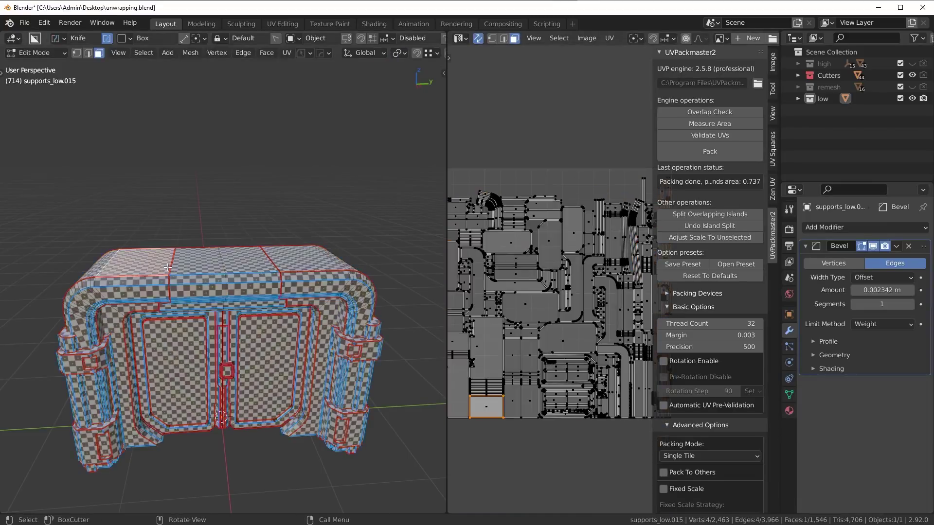
pyautogui.keyDown('shift'); pyautogui.click(313, 259); pyautogui.keyUp('shift')
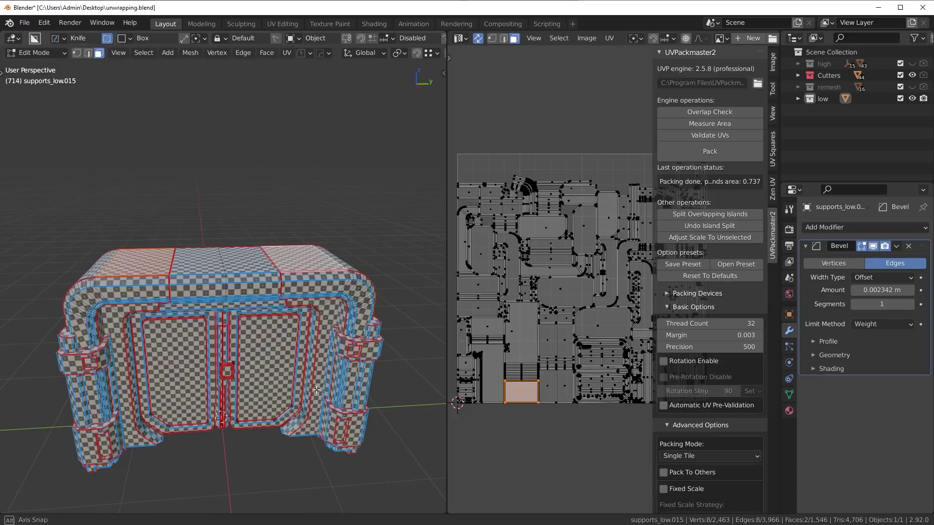
# Close the UV editor and separate the joined low-poly door mesh into individual objects by loose parts.
pyautogui.moveTo(317, 390); pyautogui.dragTo(305, 393, button='middle')
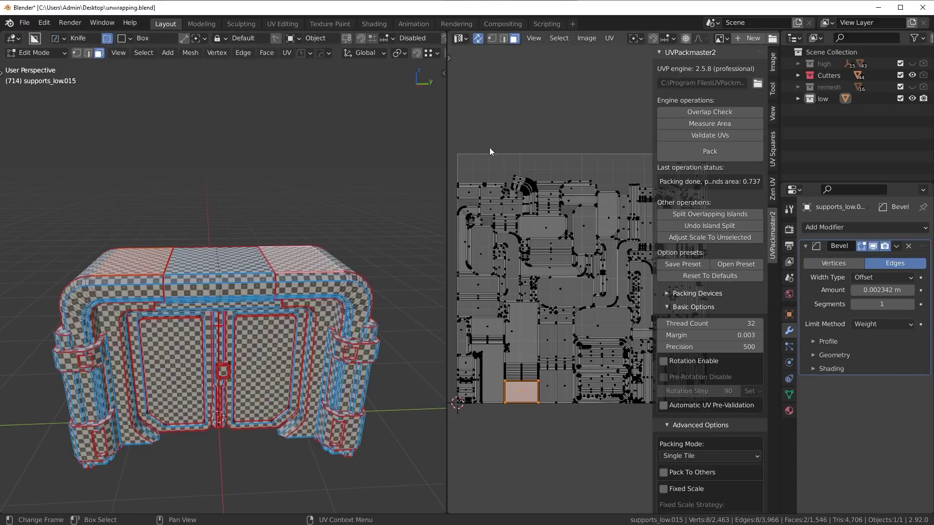
pyautogui.press('n')
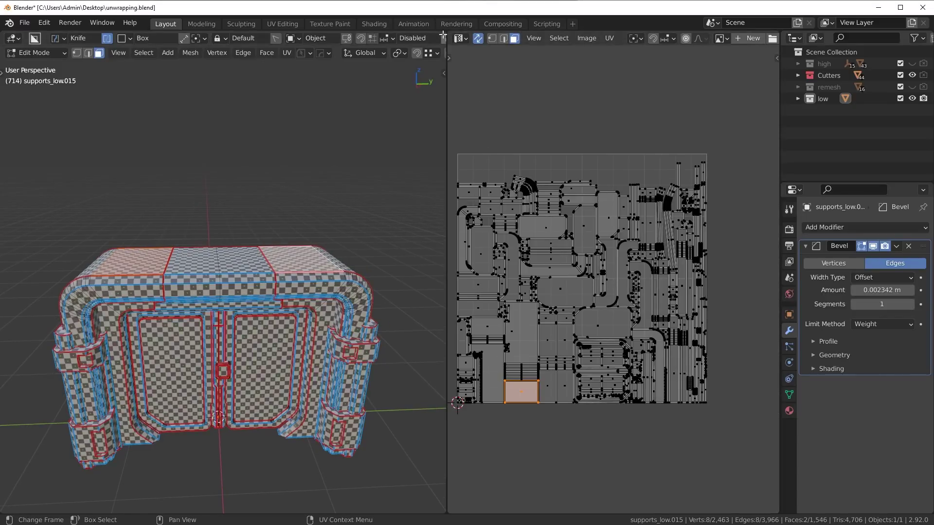
pyautogui.moveTo(442, 35); pyautogui.dragTo(496, 168)
pyautogui.press('a')
pyautogui.press('p')
pyautogui.click(497, 328)
pyautogui.press('Tab')
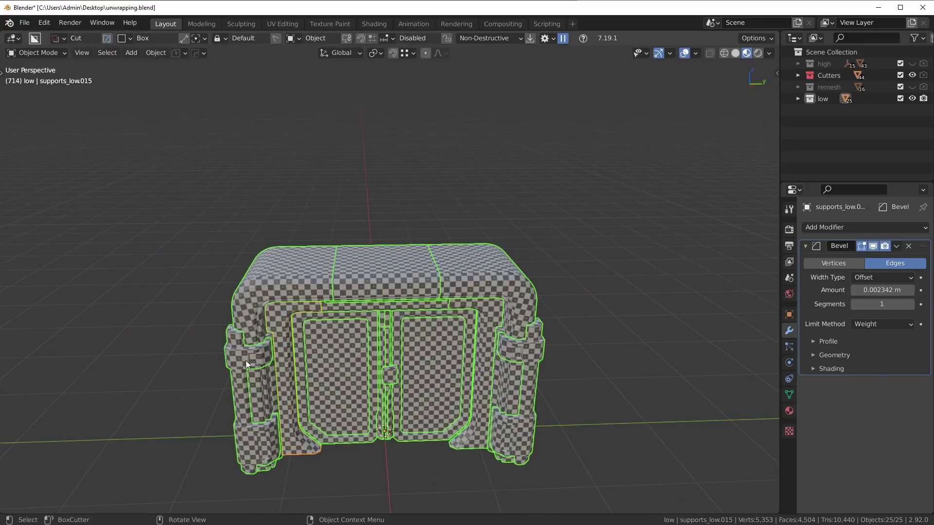
# Examine the checker density across the separated door parts and open the material settings of the left outer frame corner.
pyautogui.click(244, 358)
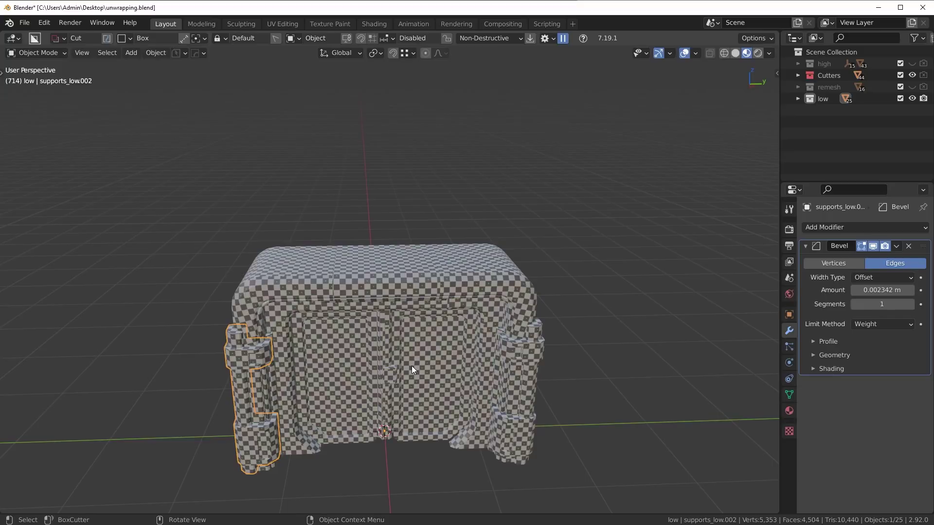
pyautogui.moveTo(408, 364); pyautogui.dragTo(402, 345, button='middle')
pyautogui.scroll(1, 428, 355)
pyautogui.scroll(3, 402, 345)
pyautogui.hotkey('alt', 'a')
pyautogui.moveTo(348, 328); pyautogui.dragTo(325, 320, button='middle')
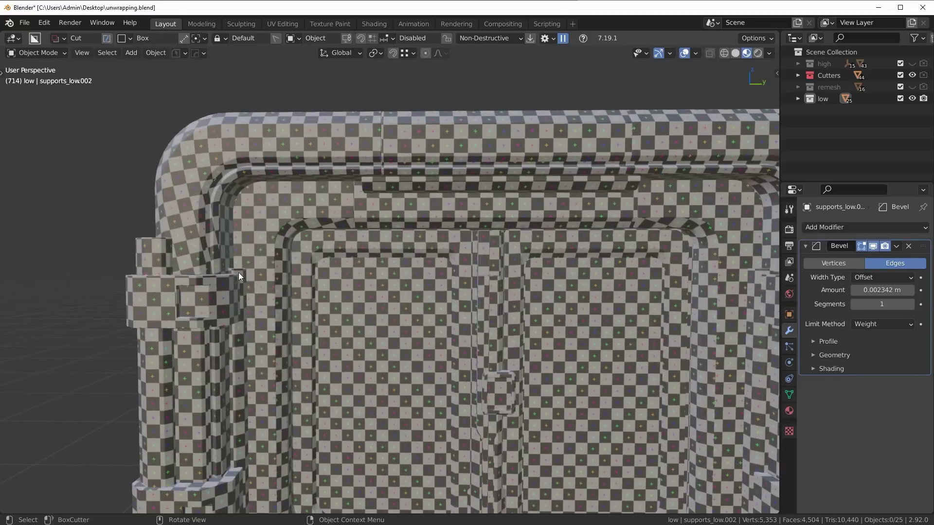
pyautogui.moveTo(290, 272); pyautogui.dragTo(296, 301, button='middle')
pyautogui.click(294, 261)
pyautogui.click(788, 411)
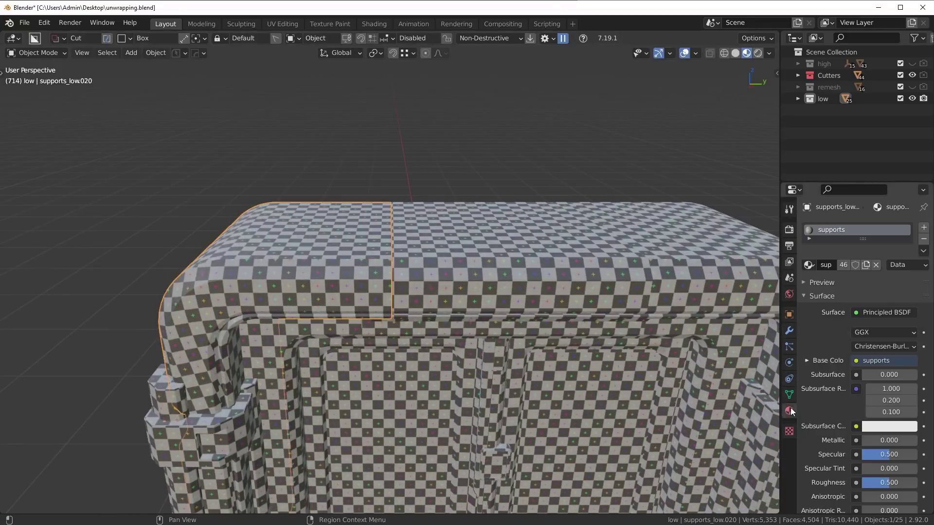
# Delete the right outer frame corner of the door.
pyautogui.moveTo(603, 355); pyautogui.dragTo(594, 367, button='middle')
pyautogui.scroll(-5, 594, 367)
pyautogui.moveTo(404, 395); pyautogui.dragTo(480, 287, button='middle')
pyautogui.click(479, 287)
pyautogui.press('Delete')
pyautogui.click(291, 267)
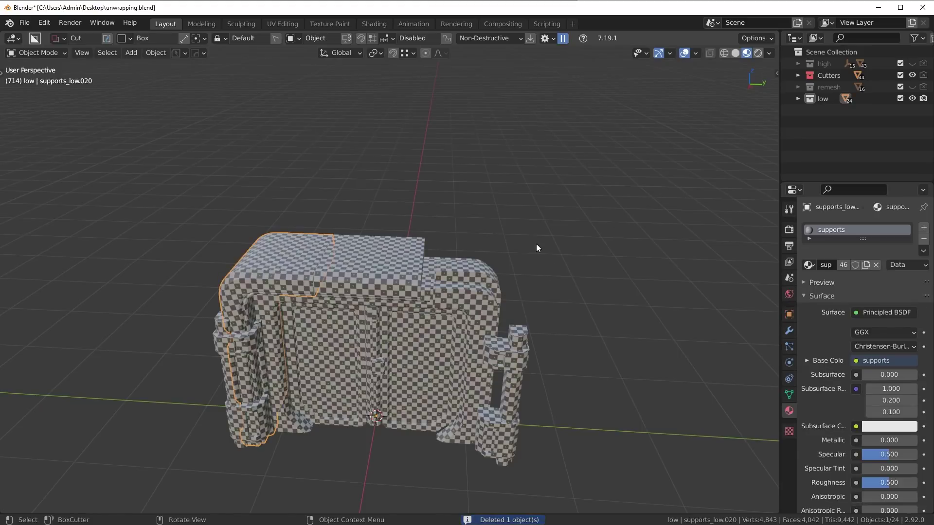
pyautogui.hotkey('alt', 'x')
pyautogui.rightClick(460, 311)
pyautogui.moveTo(342, 288); pyautogui.dragTo(437, 297, button='middle')
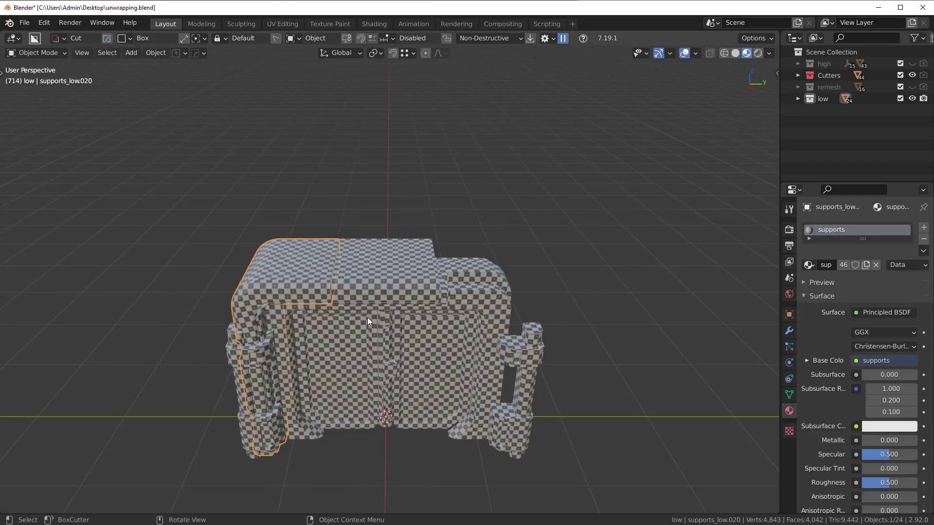
pyautogui.hotkey('alt', 'x')
pyautogui.rightClick(432, 323)
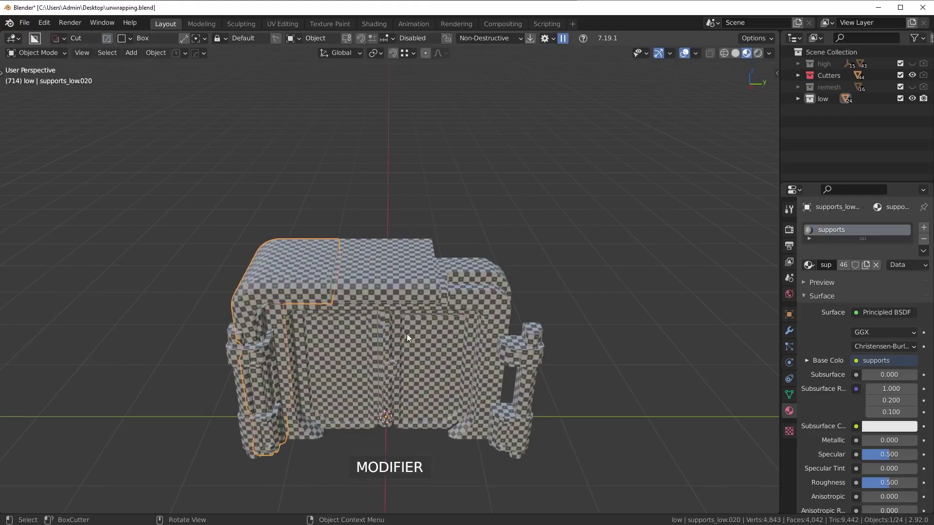
# Remove the supports material from the left outer frame corner and copy the empty material to all other door parts.
pyautogui.click(923, 238)
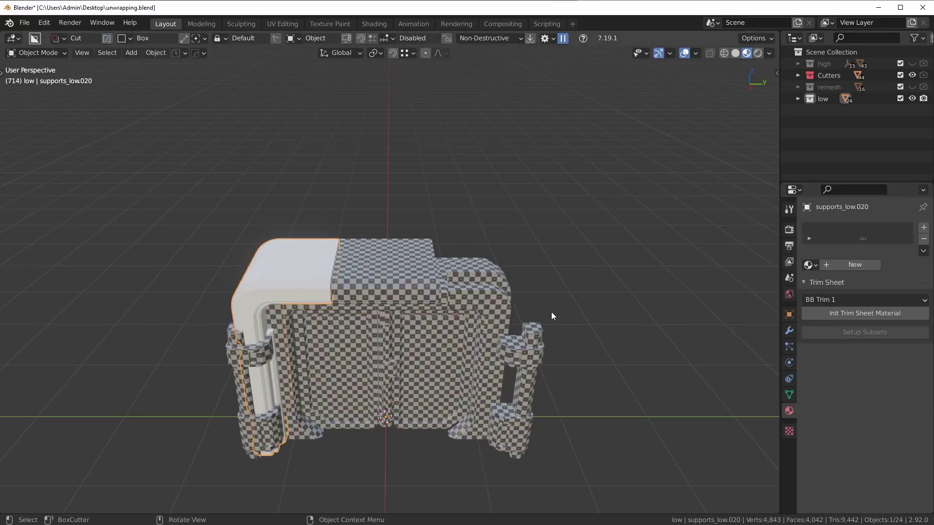
pyautogui.press('a')
pyautogui.click(923, 251)
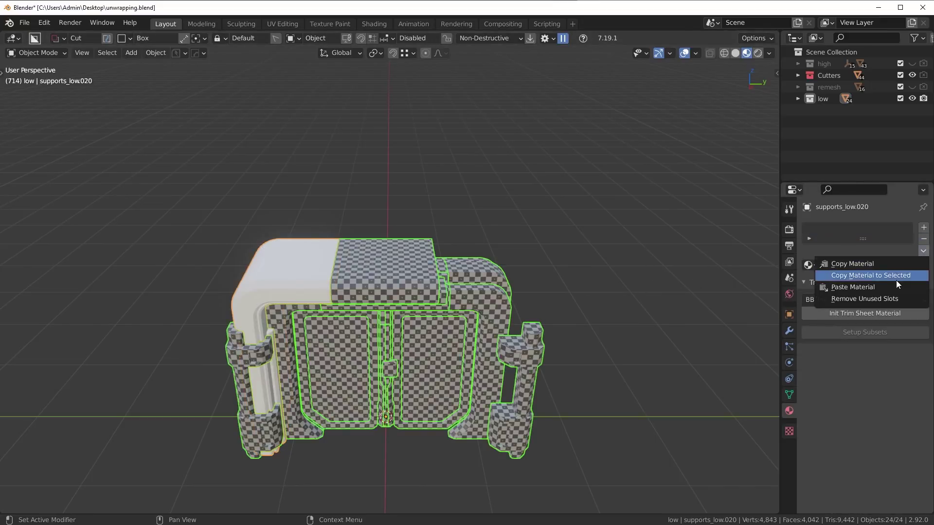
pyautogui.click(897, 276)
# Create a new material named shell on the left outer frame corner.
pyautogui.click(272, 266)
pyautogui.moveTo(273, 266); pyautogui.dragTo(337, 288, button='middle')
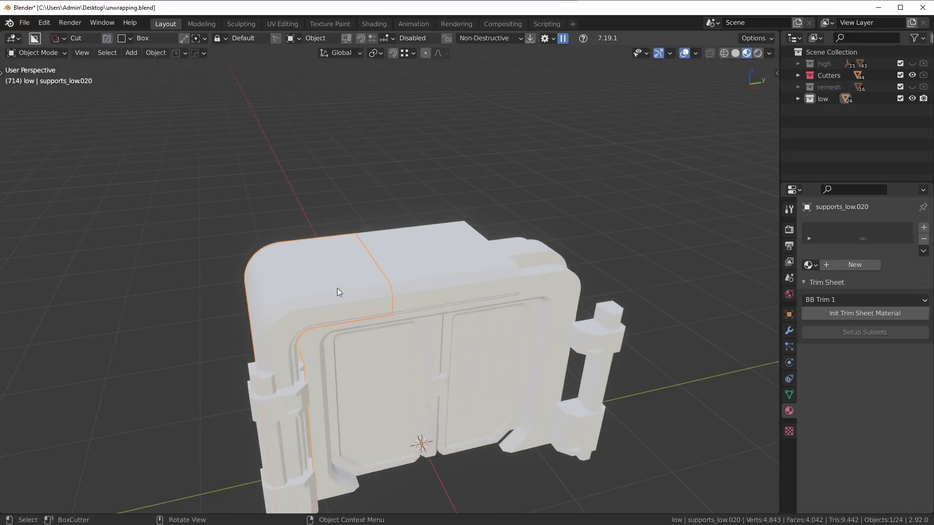
pyautogui.click(856, 266)
pyautogui.write('shells')
pyautogui.press('Return')
pyautogui.click(835, 266)
pyautogui.write('shell')
pyautogui.press('Return')
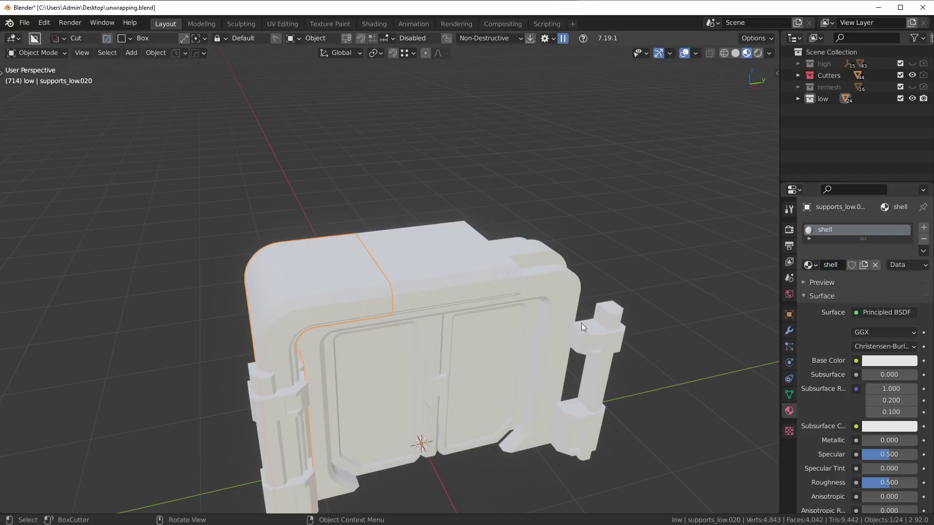
pyautogui.moveTo(448, 267); pyautogui.dragTo(489, 273, button='middle')
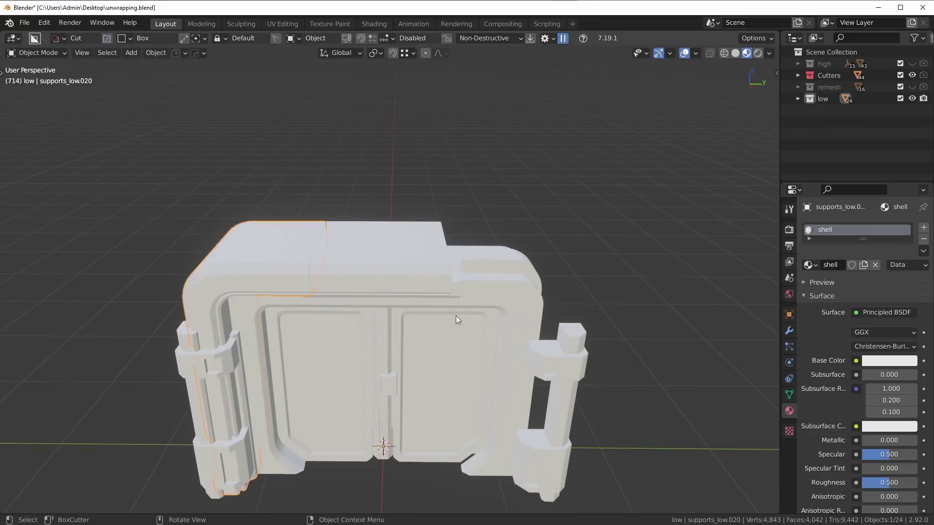
pyautogui.click(384, 246)
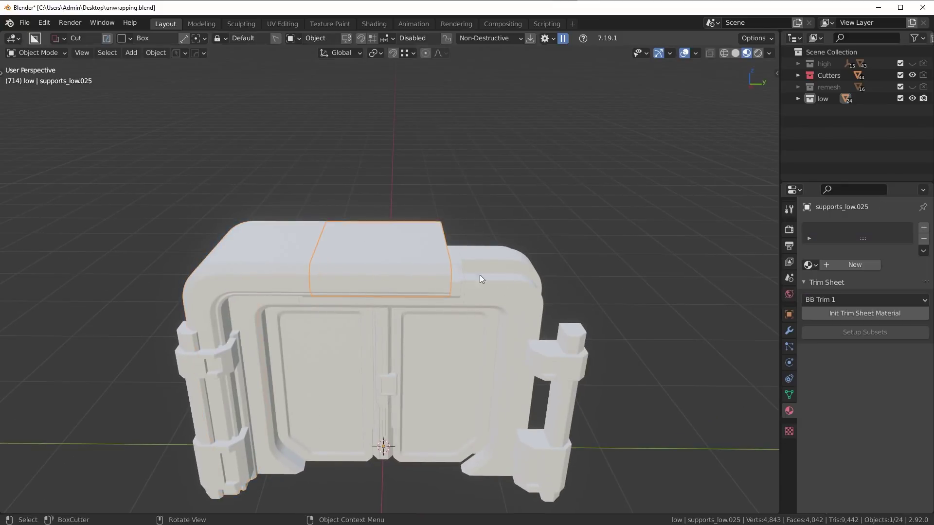
pyautogui.click(568, 361)
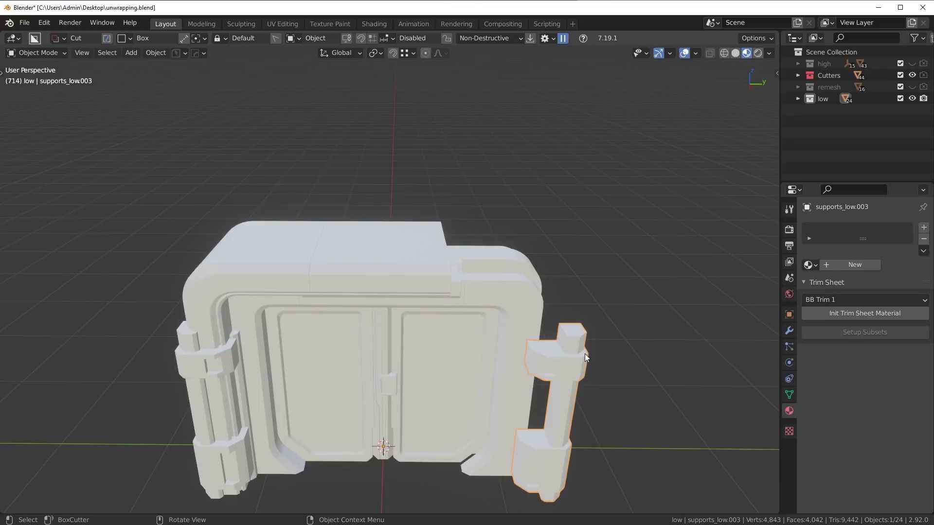
pyautogui.click(261, 245)
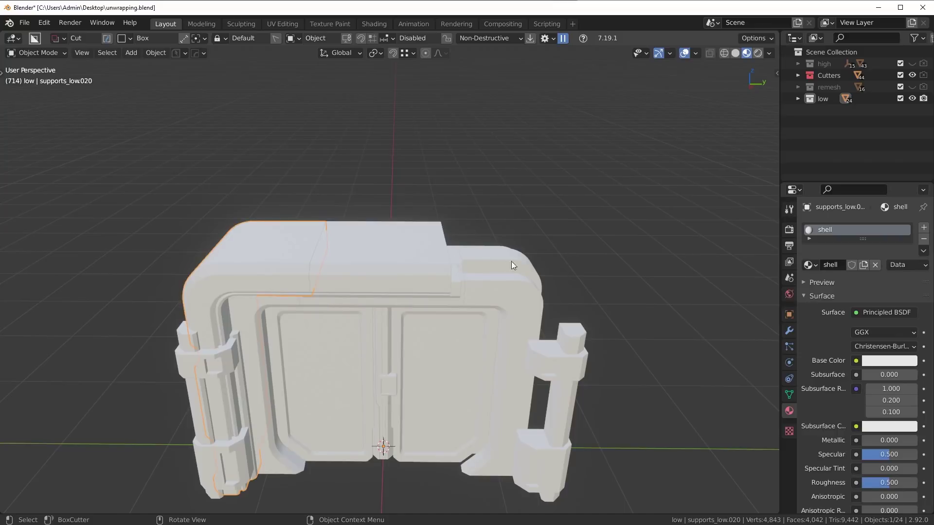
pyautogui.hotkey('alt', 'x')
pyautogui.press('Escape')
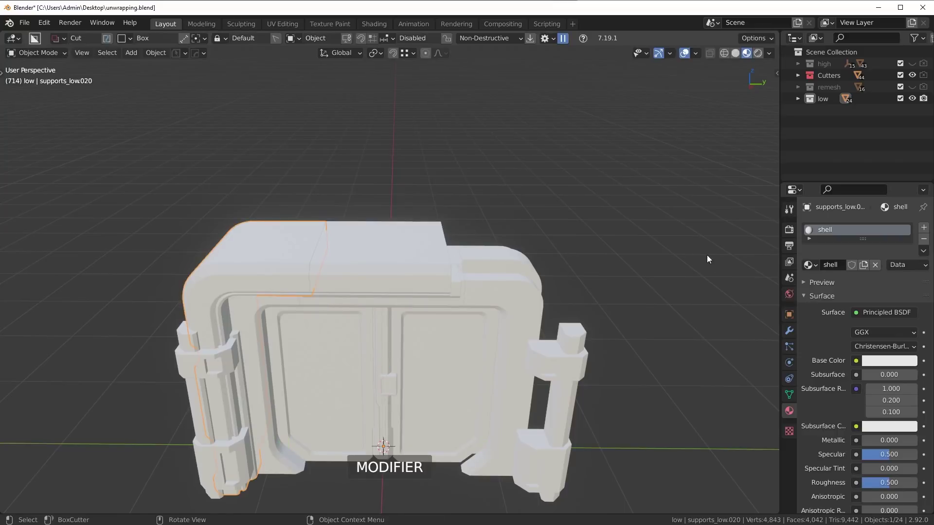
# Open a shader editor beside the 3D view and add an Image Texture node to the shell material.
pyautogui.moveTo(782, 33); pyautogui.dragTo(406, 36)
pyautogui.click(418, 38)
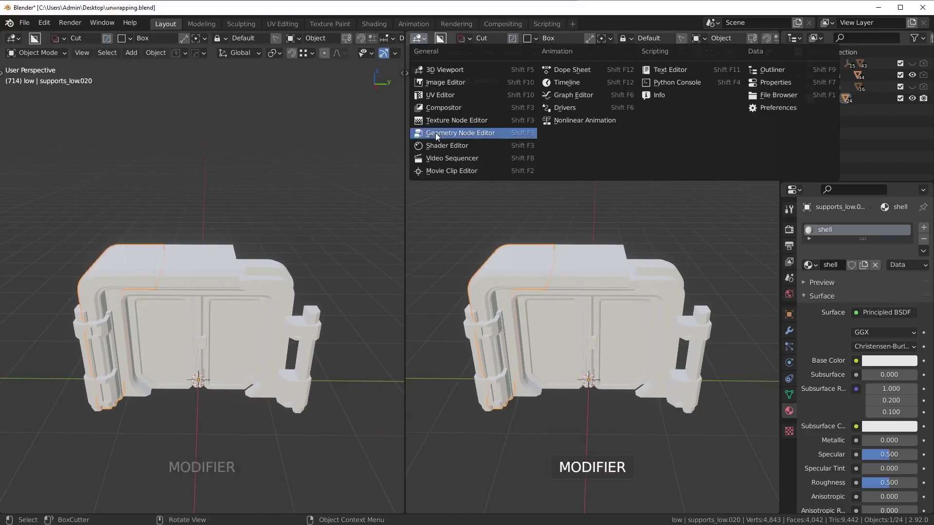
pyautogui.click(435, 121)
pyautogui.hotkey('shift', 'a')
pyautogui.moveTo(468, 282)
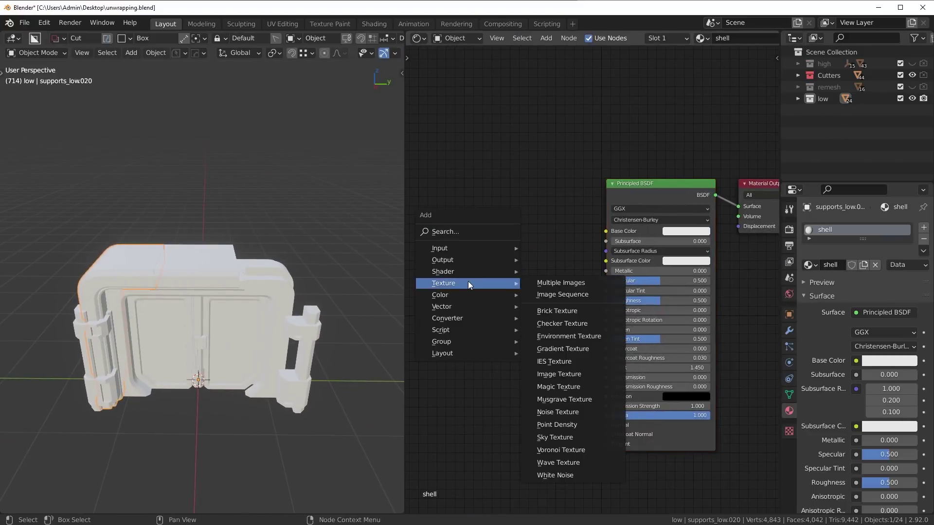
pyautogui.click(558, 374)
pyautogui.click(478, 229)
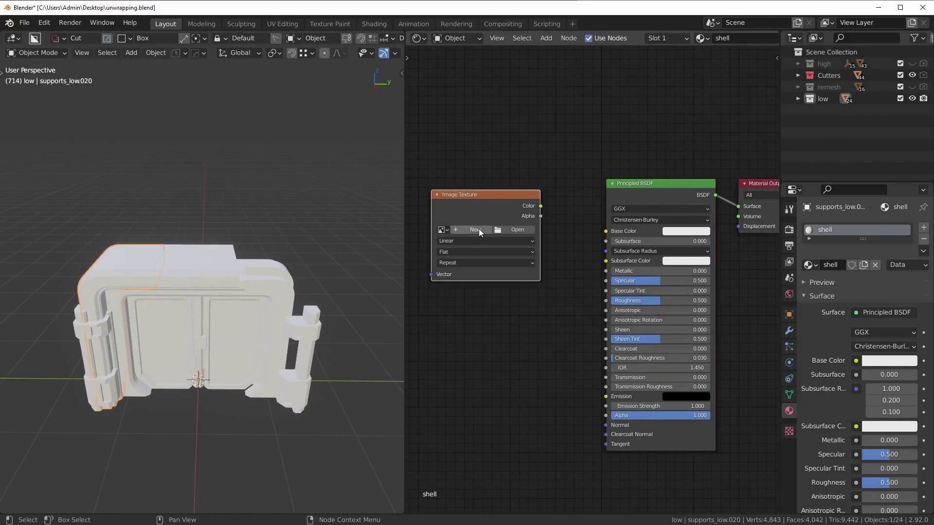
# Create a 4096 × 4096 px UV Grid image named shell and connect its Color output to the Base Color input.
pyautogui.click(477, 227)
pyautogui.moveTo(520, 262); pyautogui.dragTo(519, 274)
pyautogui.write('4096')
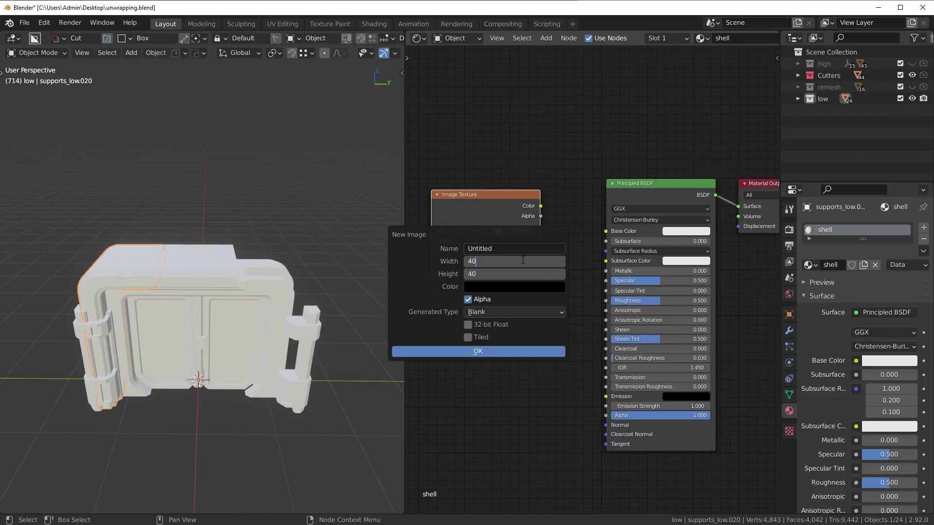
pyautogui.press('Return')
pyautogui.click(491, 311)
pyautogui.click(494, 334)
pyautogui.click(492, 248)
pyautogui.write('shell')
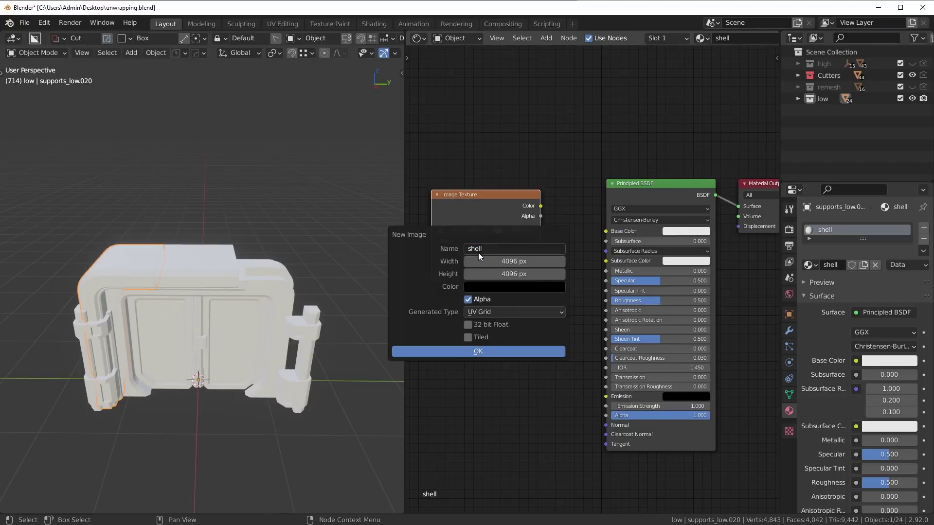
pyautogui.press('Return')
pyautogui.click(478, 351)
pyautogui.moveTo(540, 206); pyautogui.dragTo(606, 231)
# Mirror the left outer frame corner across the Y axis with a Mirror modifier.
pyautogui.moveTo(211, 275); pyautogui.dragTo(228, 291, button='middle')
pyautogui.scroll(2, 211, 276)
pyautogui.scroll(-1, 209, 284)
pyautogui.hotkey('alt', 'x')
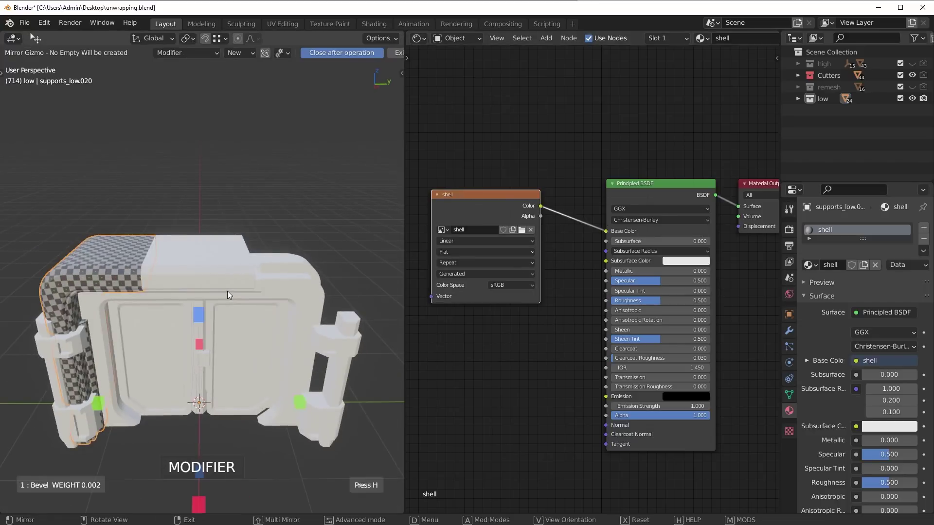
pyautogui.click(103, 401)
# Unwrap all faces of the left outer frame corner.
pyautogui.hotkey('ctrl', 'Tab')
pyautogui.click(299, 321)
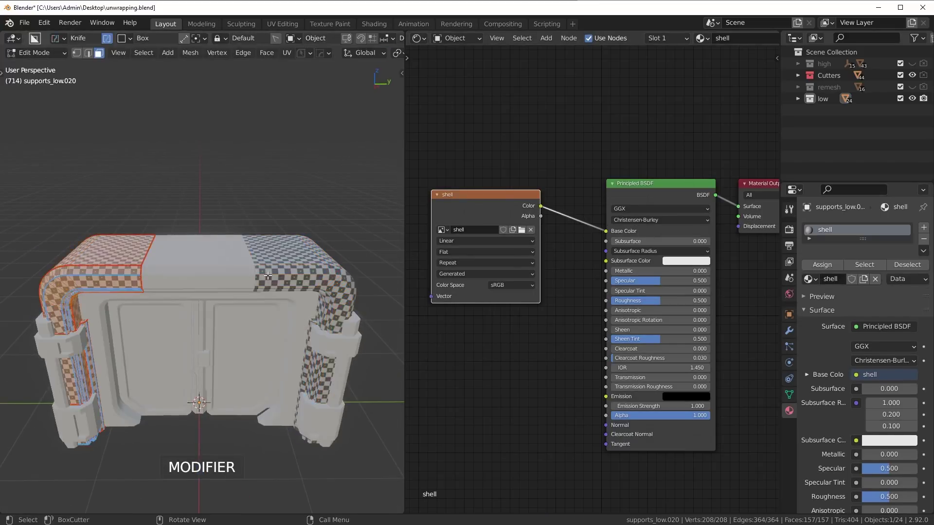
pyautogui.press('u')
pyautogui.click(268, 276)
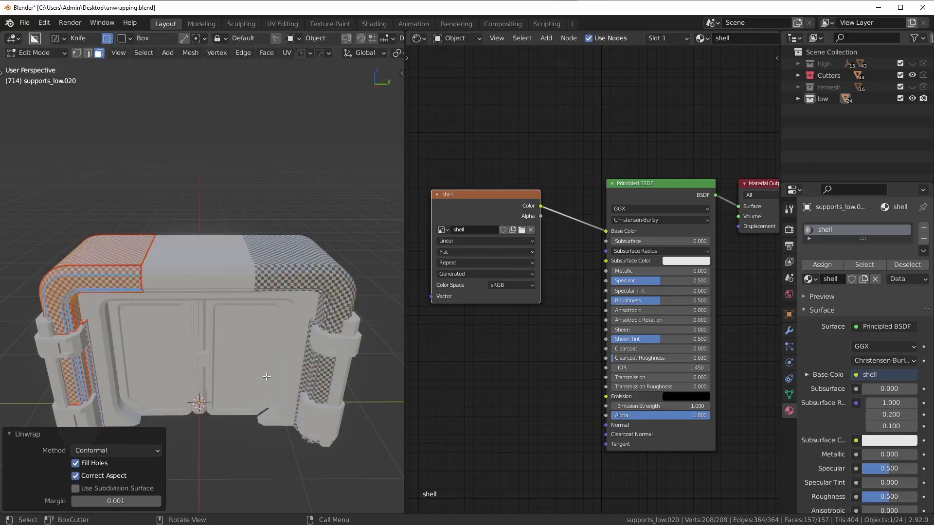
pyautogui.press('Tab')
# Assign the existing shell material to the middle top section of the outer frame.
pyautogui.click(210, 261)
pyautogui.scroll(2, 204, 270)
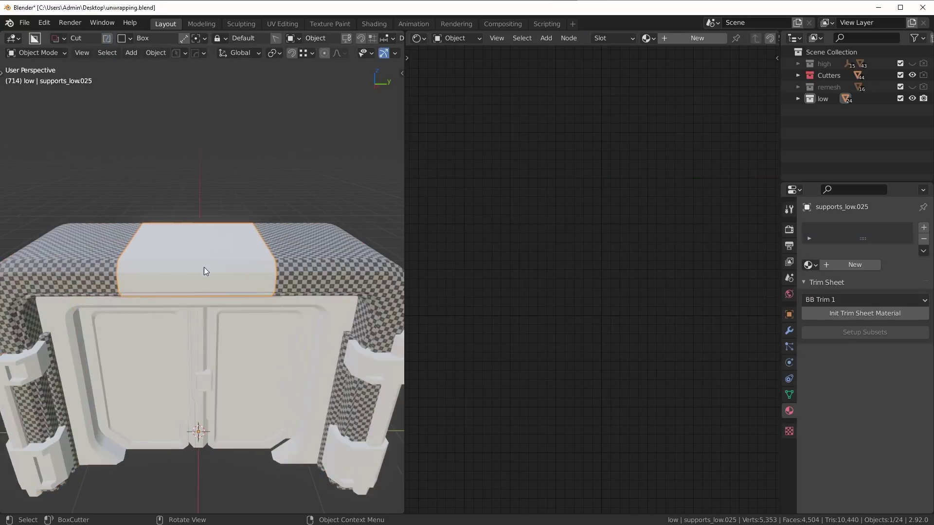
pyautogui.click(809, 264)
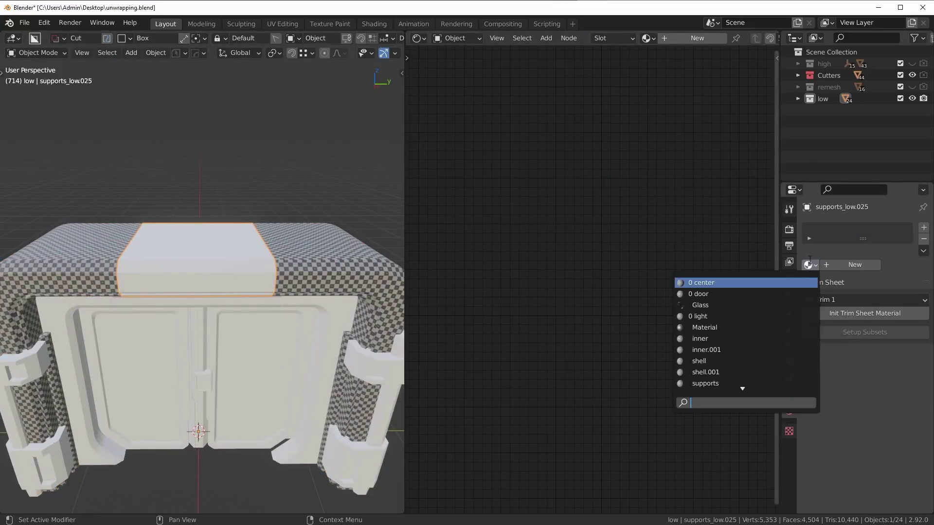
pyautogui.click(699, 361)
# Unwrap the middle top section of the outer frame and deselect everything.
pyautogui.press('Tab')
pyautogui.click(311, 282)
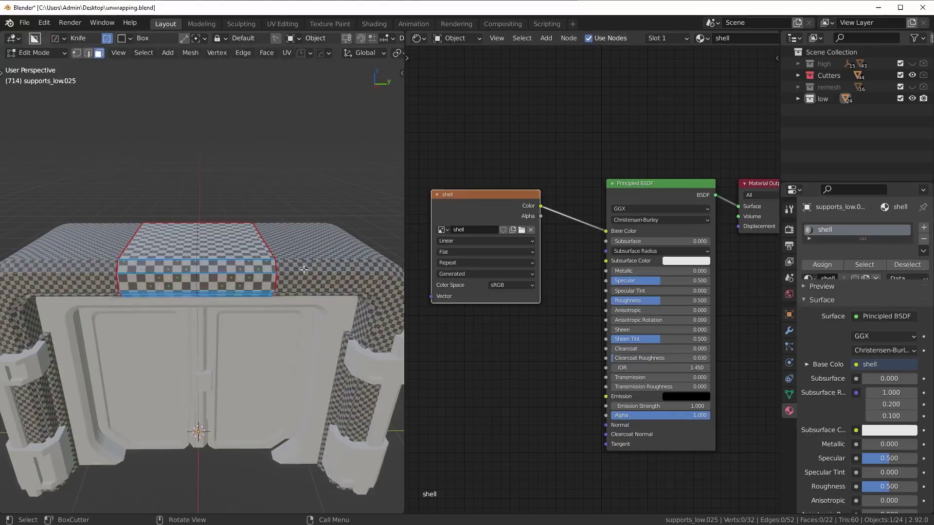
pyautogui.press('u')
pyautogui.click(296, 255)
pyautogui.press('Tab')
pyautogui.hotkey('alt', 'a')
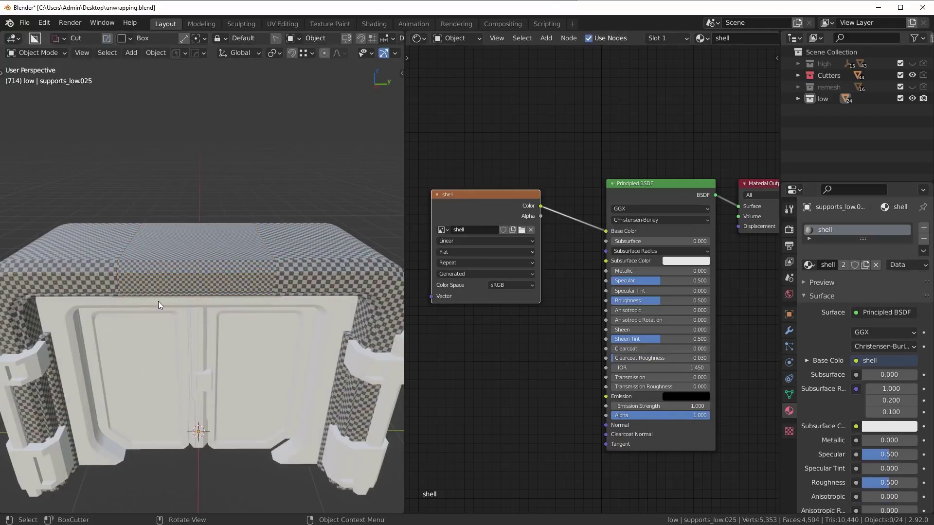
# Create a new material for the left side support and name it supports.
pyautogui.scroll(-3, 159, 304)
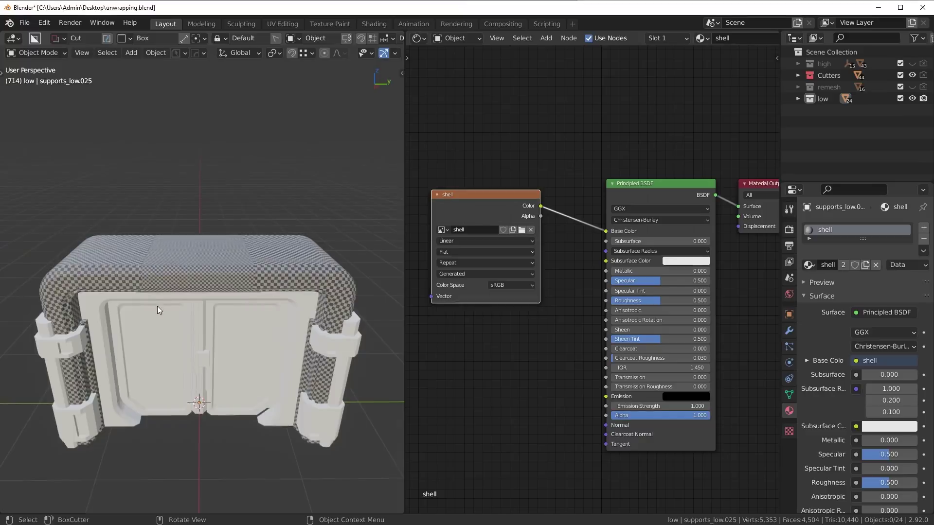
pyautogui.click(57, 321)
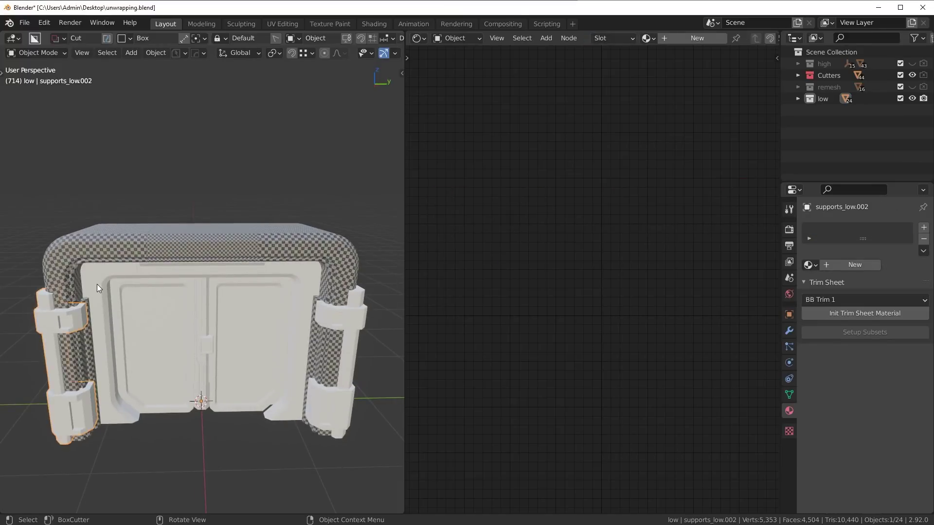
pyautogui.click(832, 264)
pyautogui.click(833, 264)
pyautogui.write('supports')
pyautogui.press('Return')
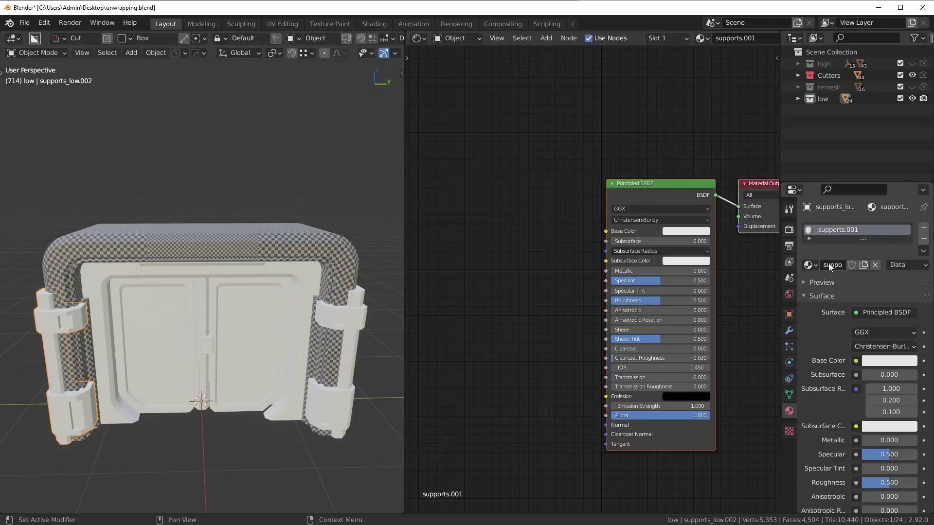
# Add an Image Texture with a new 4096 px UV Grid image named supports to the left support's material and link its Color to Base Color.
pyautogui.click(300, 235)
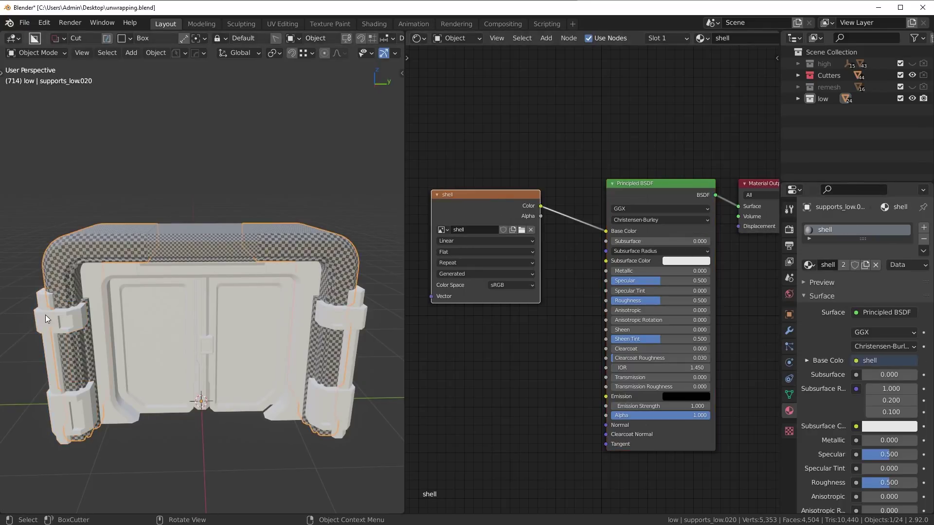
pyautogui.click(66, 321)
pyautogui.hotkey('shift', 'a')
pyautogui.moveTo(474, 296)
pyautogui.click(553, 390)
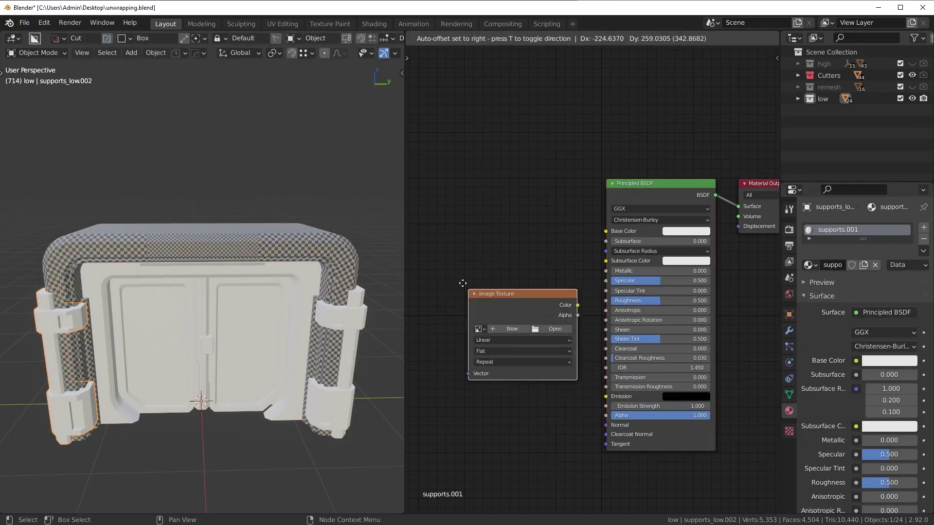
pyautogui.click(463, 263)
pyautogui.click(463, 263)
pyautogui.click(503, 286)
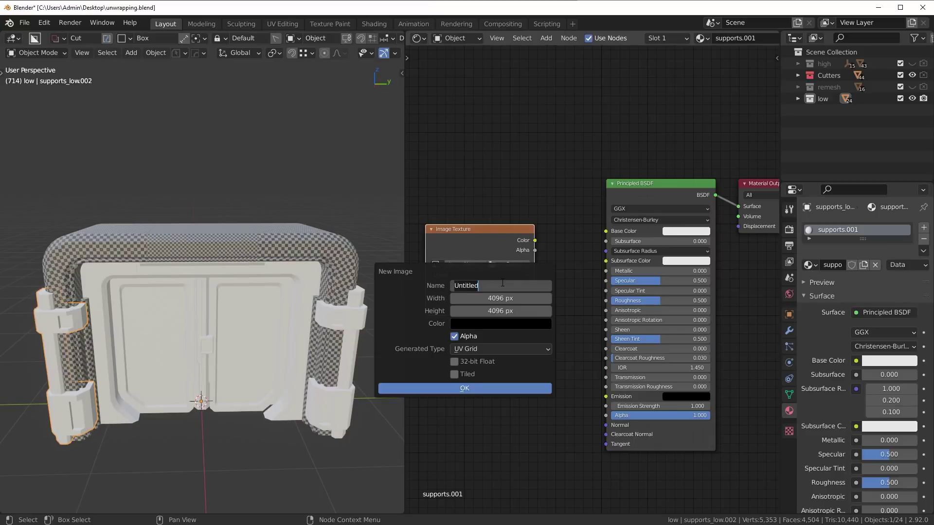
pyautogui.write('supports')
pyautogui.press('Return')
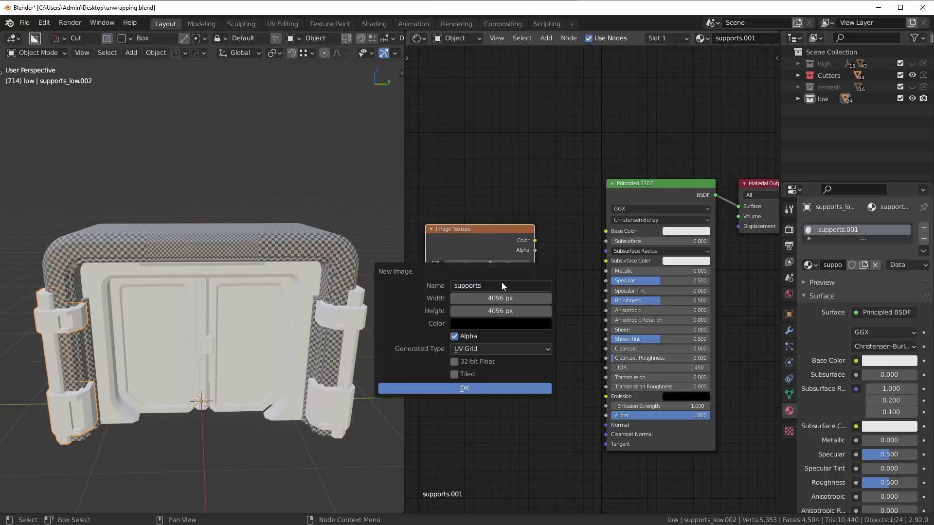
pyautogui.click(485, 387)
pyautogui.moveTo(535, 241); pyautogui.dragTo(605, 232)
# Delete the right side support and mirror the left support across the Y axis to replace it.
pyautogui.press('Delete')
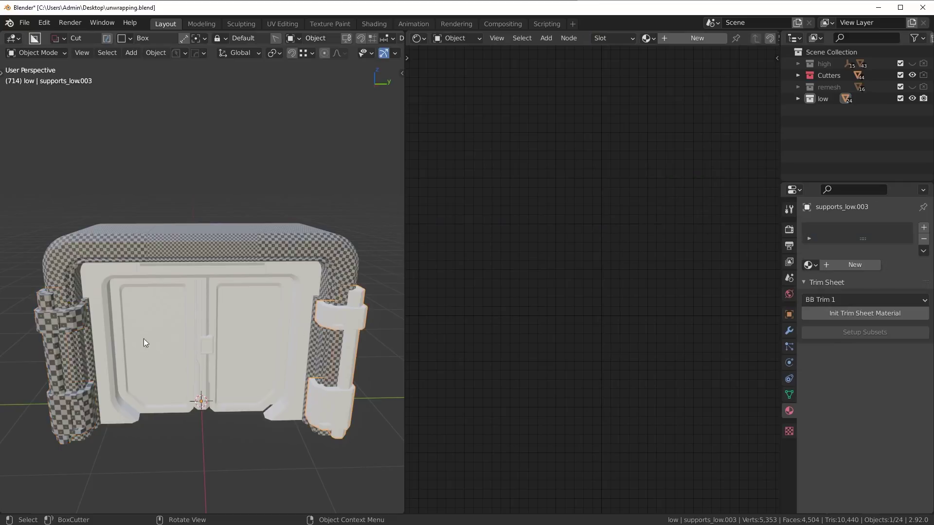
pyautogui.click(62, 318)
pyautogui.hotkey('alt', 'x')
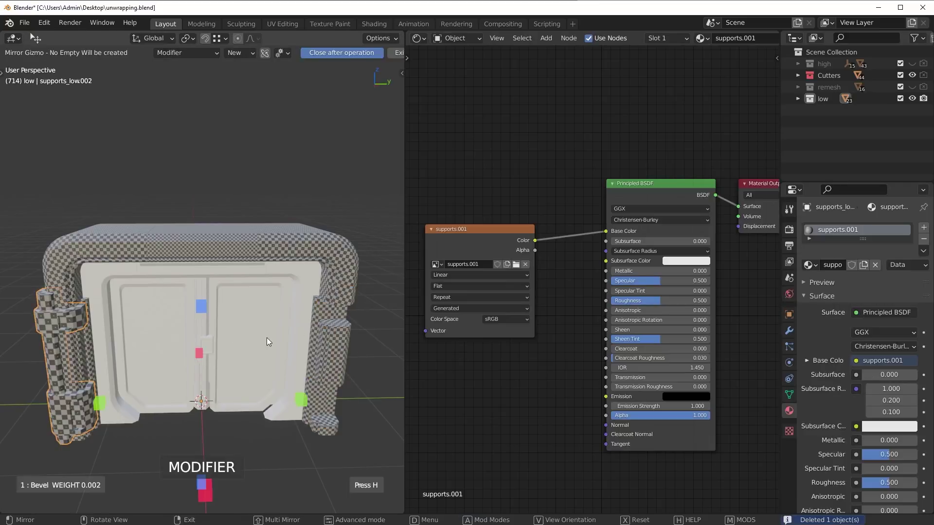
pyautogui.click(101, 402)
# Unwrap all faces of the left side support and return to Object Mode.
pyautogui.press('Tab')
pyautogui.press('a')
pyautogui.press('u')
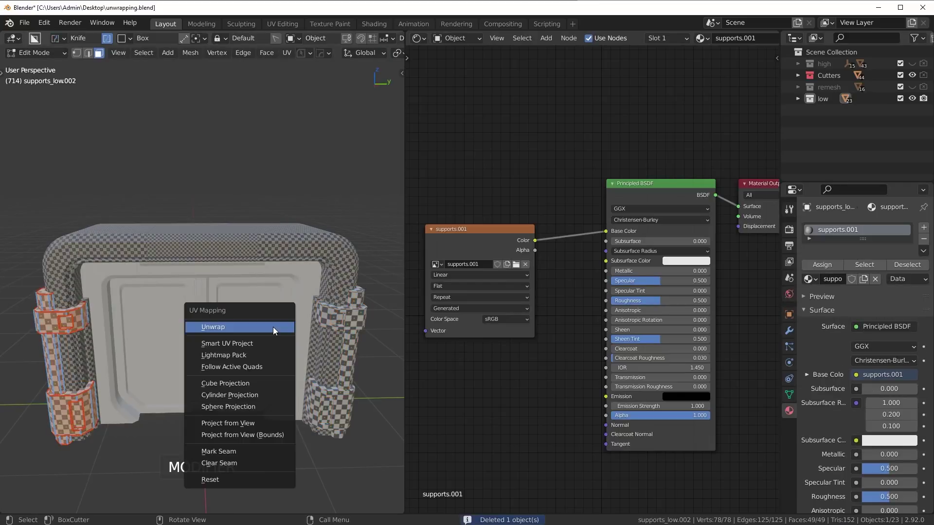
pyautogui.click(263, 327)
pyautogui.press('Tab')
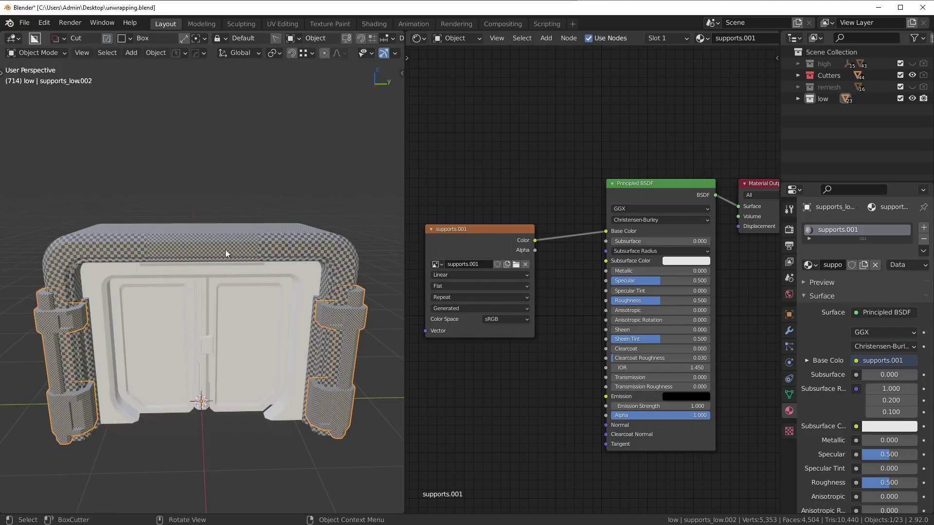
# Delete the right-hand section of the inner door frame.
pyautogui.click(177, 276)
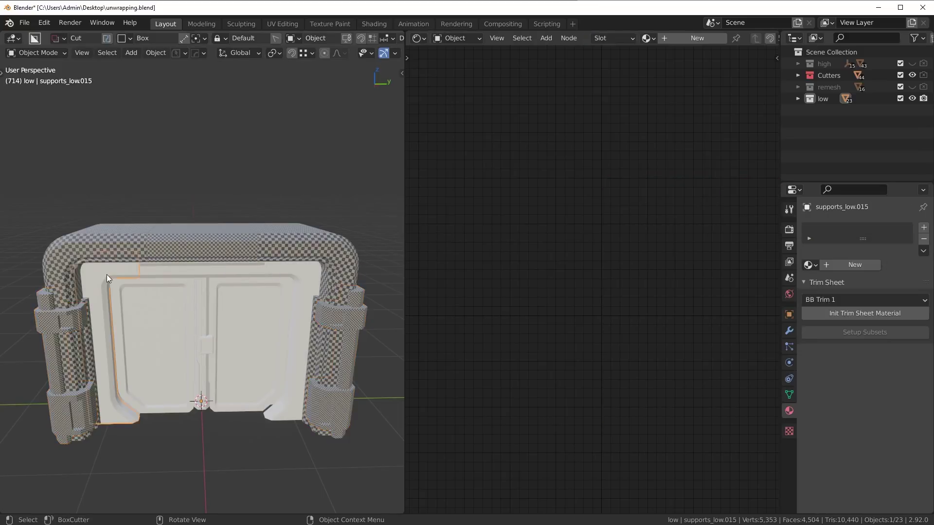
pyautogui.moveTo(177, 275); pyautogui.dragTo(173, 274, button='middle')
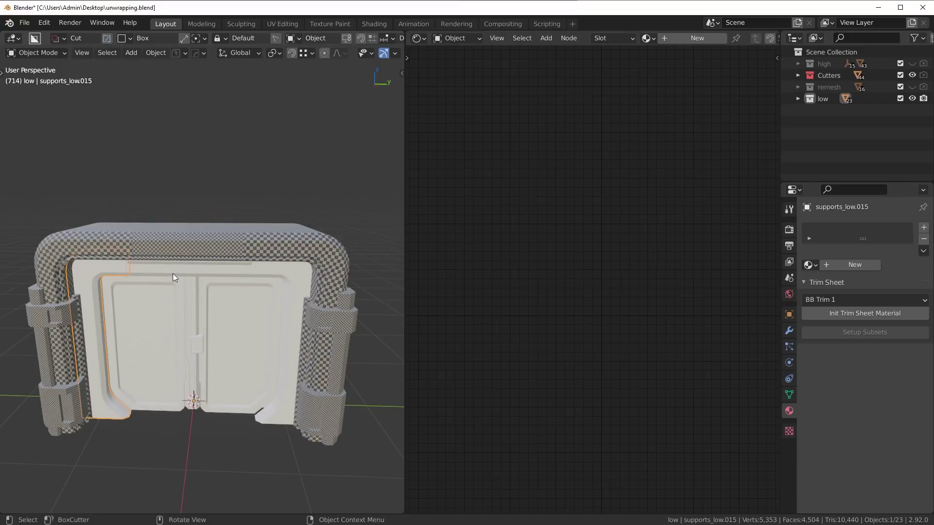
pyautogui.moveTo(173, 273); pyautogui.dragTo(194, 275, button='middle')
pyautogui.click(291, 267)
pyautogui.press('Delete')
# Create a new material for the left-hand inner frame section and name it inner.
pyautogui.click(110, 271)
pyautogui.click(825, 266)
pyautogui.click(831, 265)
pyautogui.write('inner')
pyautogui.press('Return')
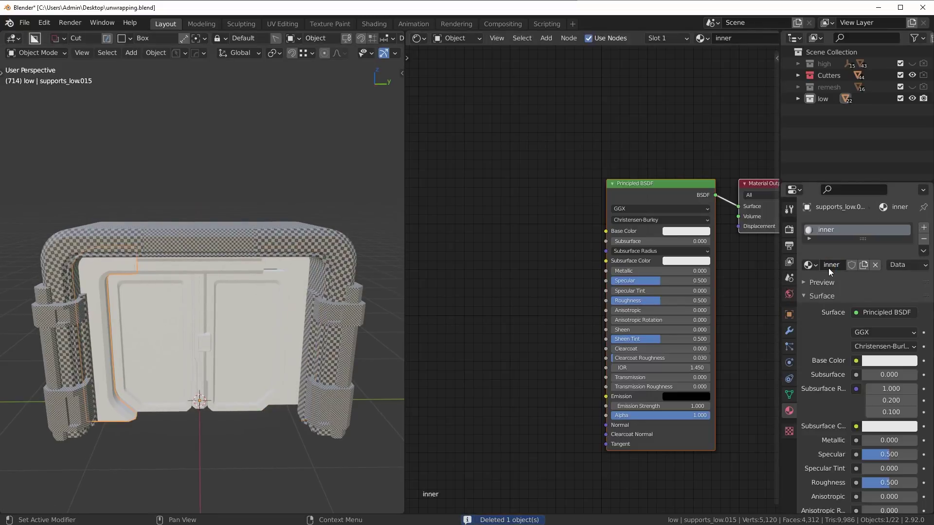
# Add an Image Texture with a new 4096 px UV Grid image named inner and link its Color to Base Color.
pyautogui.hotkey('shift', 'a')
pyautogui.moveTo(502, 247)
pyautogui.click(562, 338)
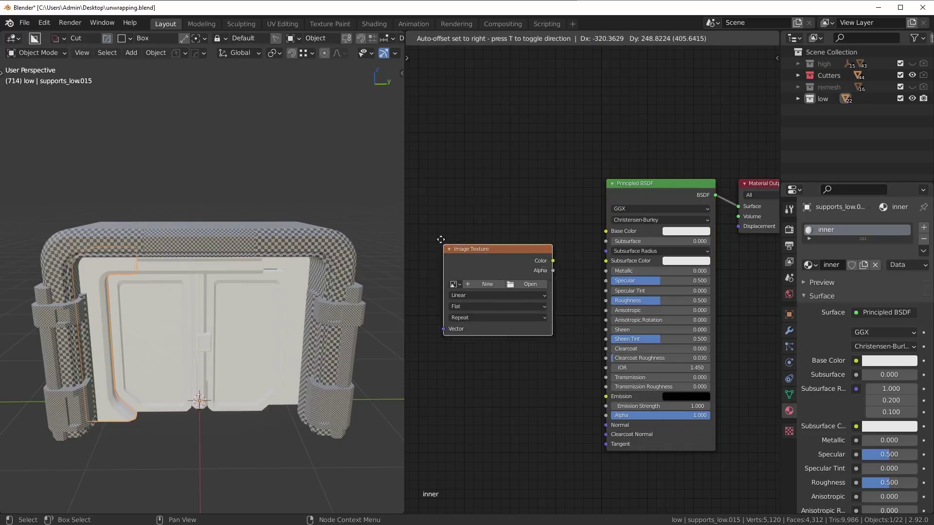
pyautogui.click(491, 252)
pyautogui.click(493, 256)
pyautogui.click(495, 272)
pyautogui.write('inner')
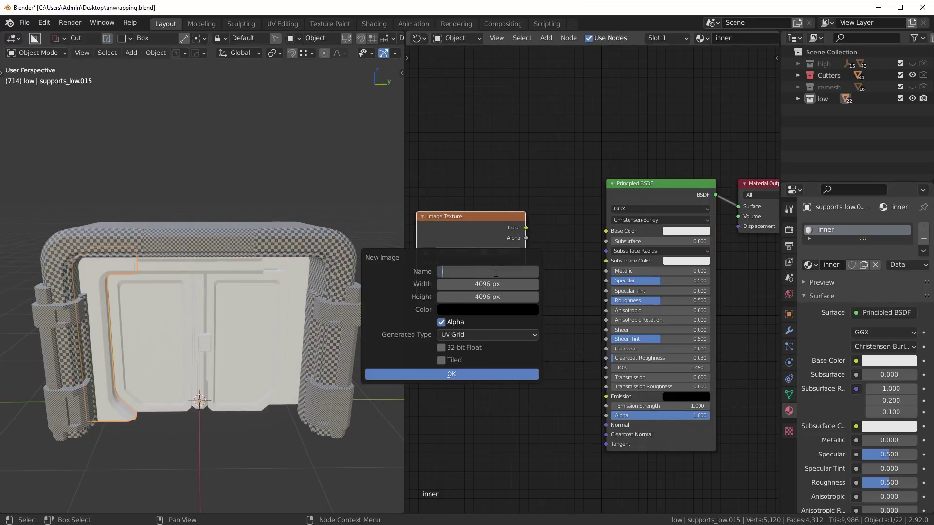
pyautogui.press('Return')
pyautogui.click(457, 371)
pyautogui.moveTo(526, 227); pyautogui.dragTo(609, 231)
# Mirror the left-hand inner frame section across the Y axis and unwrap its faces.
pyautogui.hotkey('alt', 'x')
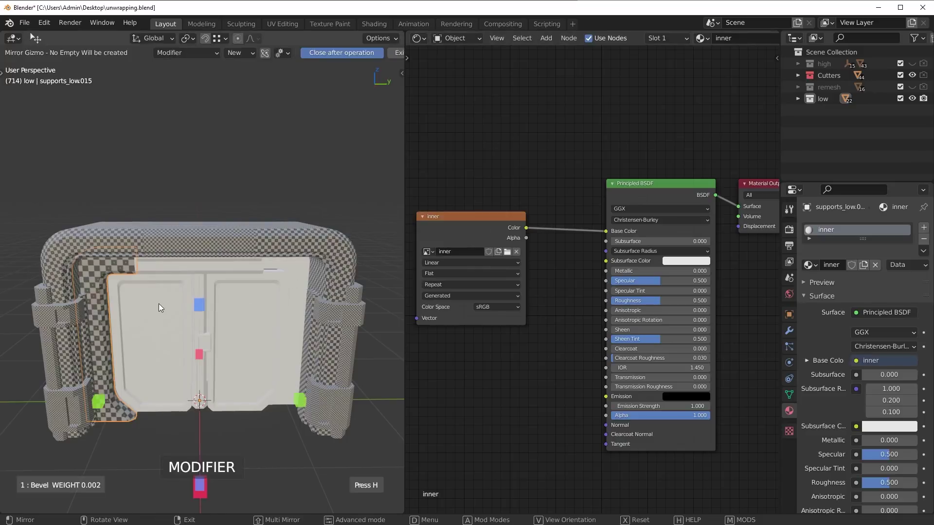
pyautogui.click(95, 391)
pyautogui.press('Tab')
pyautogui.click(284, 340)
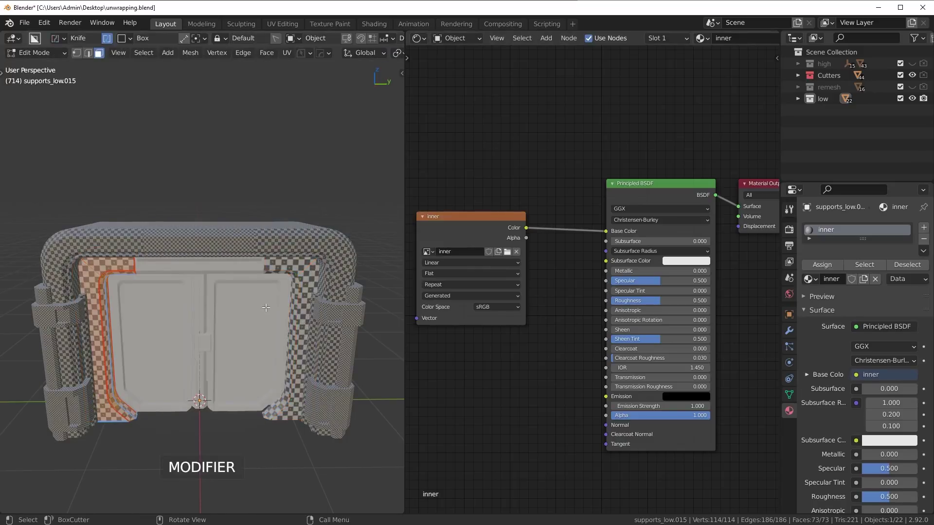
pyautogui.press('u')
pyautogui.click(266, 307)
pyautogui.press('Tab')
# Assign an existing UV grid material to the middle top section of the inner frame.
pyautogui.moveTo(197, 298); pyautogui.dragTo(162, 254, button='middle')
pyautogui.scroll(1, 223, 265)
pyautogui.click(243, 253)
pyautogui.click(809, 265)
pyautogui.click(710, 360)
# Unwrap all faces of the middle top section of the inner frame.
pyautogui.press('Tab')
pyautogui.press('a')
pyautogui.press('u')
pyautogui.click(276, 223)
pyautogui.press('Tab')
# Create a new material for the left door leaf and name it door.
pyautogui.moveTo(245, 249); pyautogui.dragTo(183, 240, button='middle')
pyautogui.click(183, 240)
pyautogui.click(831, 267)
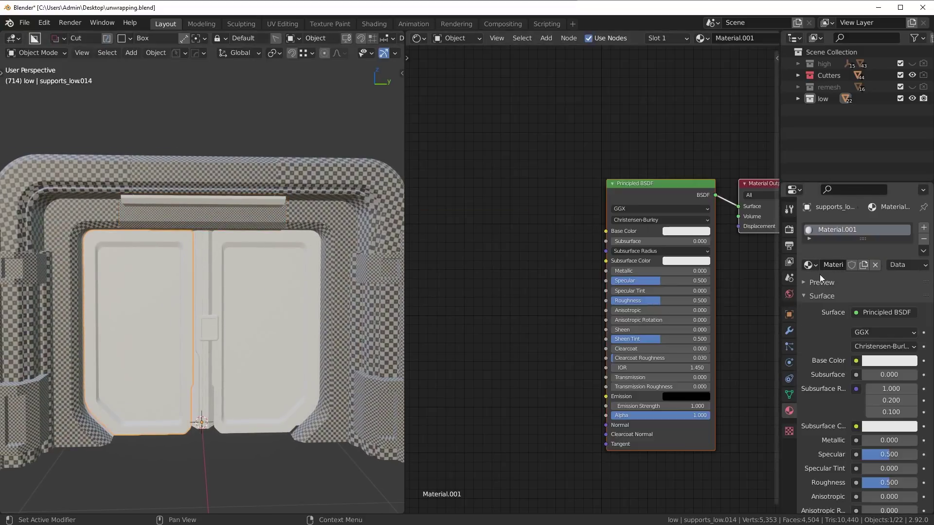
pyautogui.write('door')
pyautogui.press('Return')
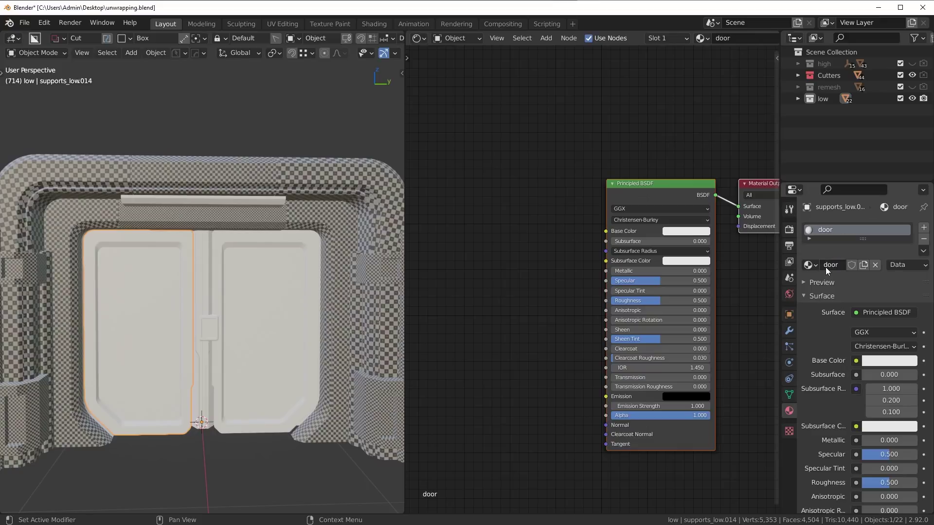
# Add an Image Texture with a new UV grid image named door to the door material and link its Color to Base Color.
pyautogui.hotkey('shift', 'a')
pyautogui.moveTo(487, 274)
pyautogui.click(563, 366)
pyautogui.click(477, 245)
pyautogui.click(478, 247)
pyautogui.write('door')
pyautogui.press('Return')
pyautogui.click(524, 368)
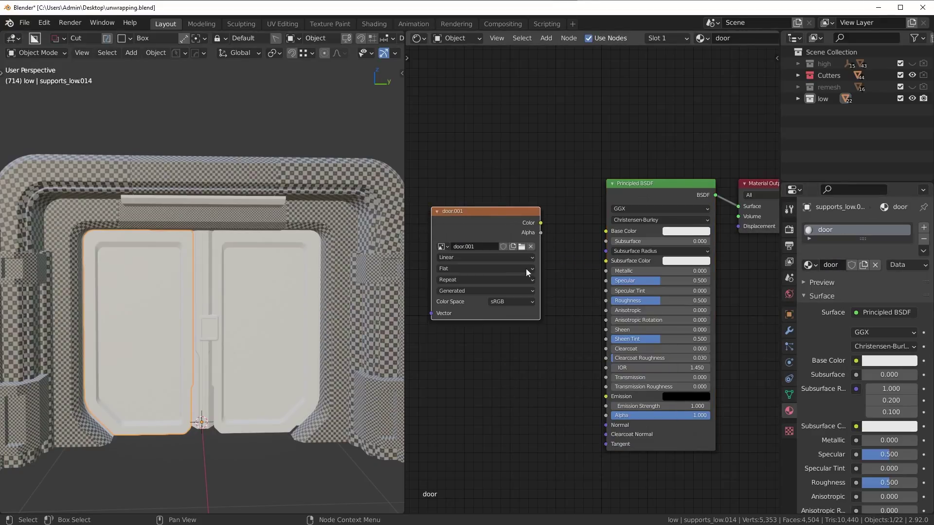
pyautogui.moveTo(540, 223); pyautogui.dragTo(605, 231)
# Delete the right door leaf and mirror the left leaf across the Y axis to replace it.
pyautogui.click(240, 238)
pyautogui.press('Delete')
pyautogui.click(180, 242)
pyautogui.hotkey('alt', 'x')
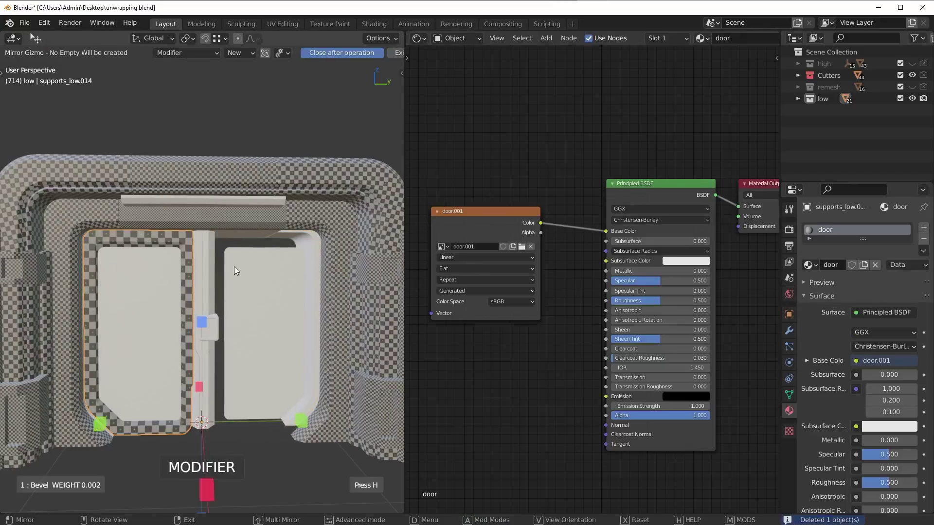
pyautogui.click(106, 416)
# Unwrap the faces of the left door leaf and return to Object Mode.
pyautogui.press('Tab')
pyautogui.press('u')
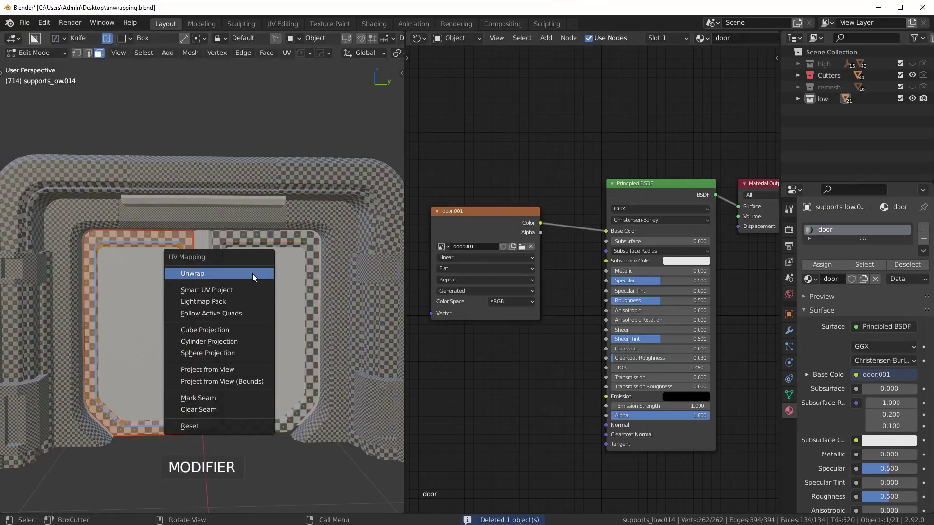
pyautogui.click(252, 273)
pyautogui.press('Tab')
# Create a new material for the panel inside the left door leaf and name it window.
pyautogui.click(126, 296)
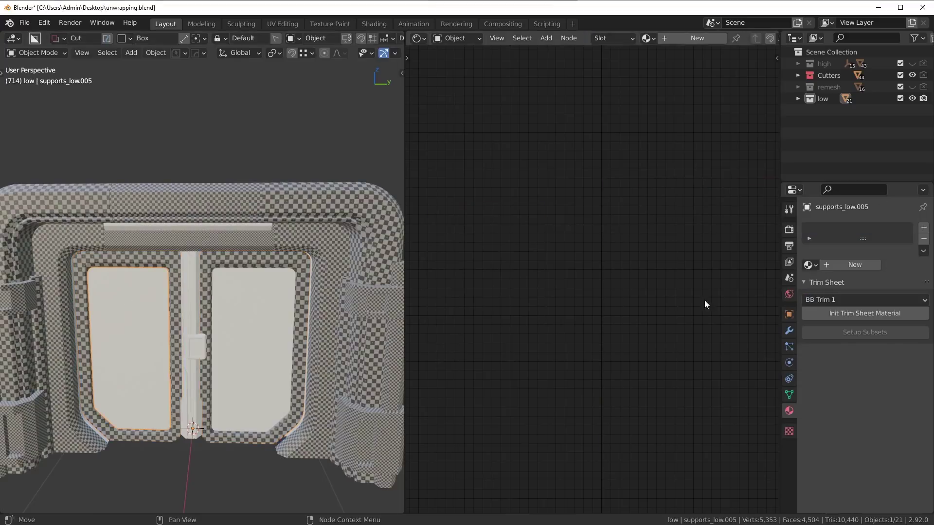
pyautogui.click(847, 265)
pyautogui.write('window')
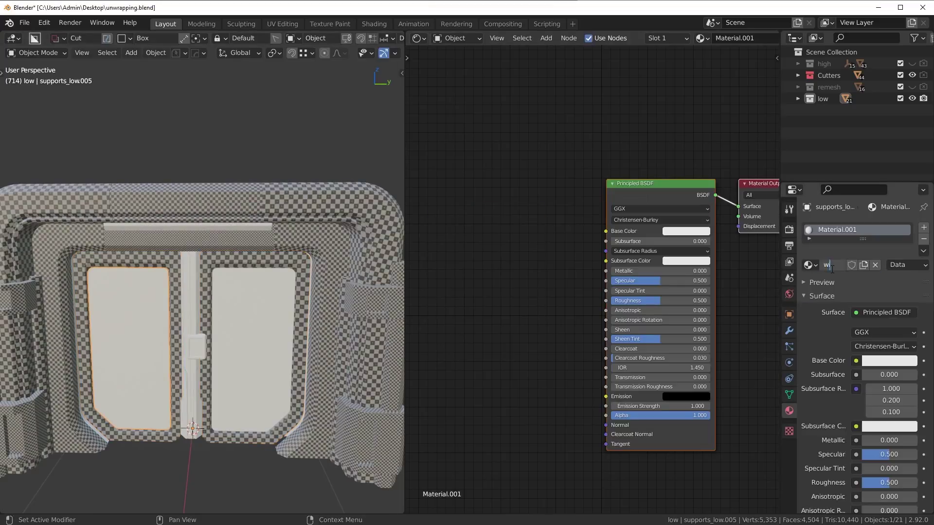
pyautogui.press('Return')
# Add an Image Texture with a new 4096 px UV Grid image named window and link its Color to Base Color.
pyautogui.hotkey('shift', 'a')
pyautogui.click(547, 297)
pyautogui.click(445, 228)
pyautogui.click(492, 262)
pyautogui.click(507, 278)
pyautogui.write('window')
pyautogui.press('Return')
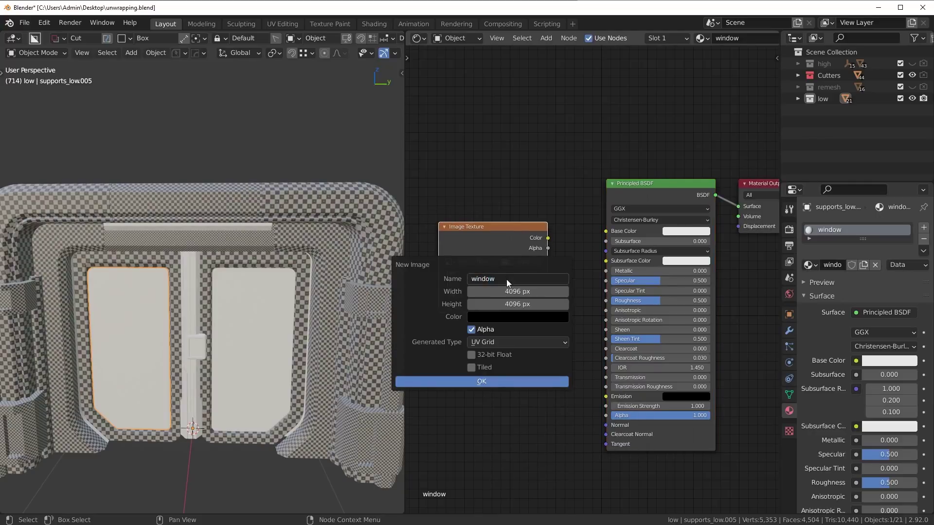
pyautogui.click(495, 381)
pyautogui.moveTo(548, 238); pyautogui.dragTo(606, 231)
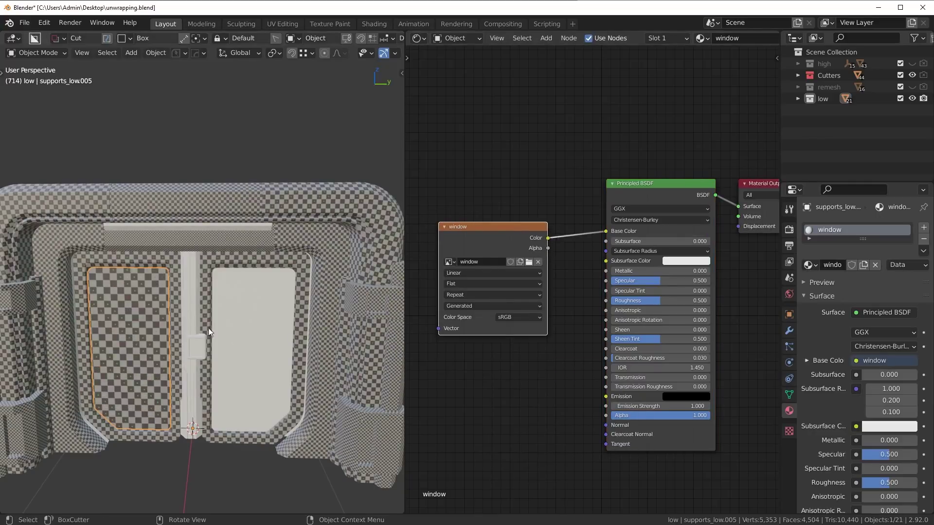
# Delete the right window panel and mirror the left window panel across the Y axis to replace it.
pyautogui.click(239, 334)
pyautogui.press('Delete')
pyautogui.click(154, 325)
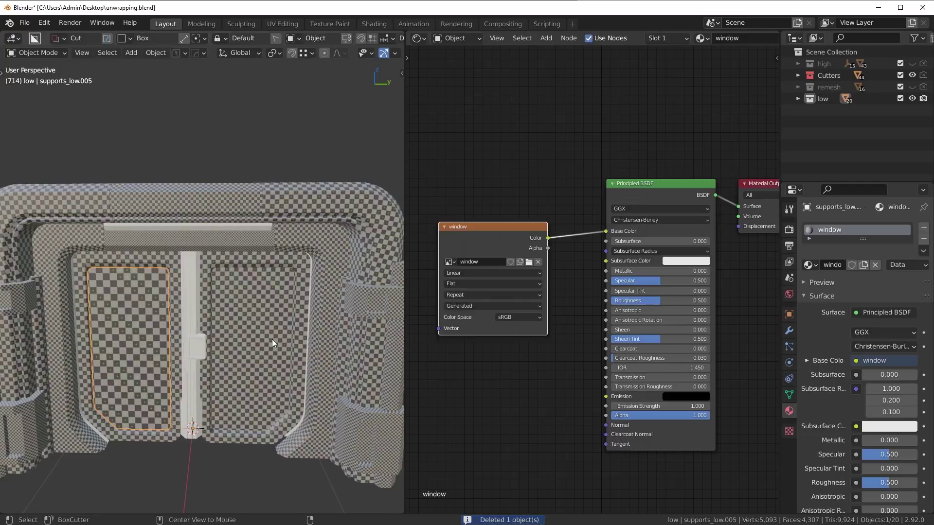
pyautogui.hotkey('alt', 'x')
pyautogui.click(84, 422)
# Unwrap the faces of the left window panel and return to Object Mode.
pyautogui.press('Tab')
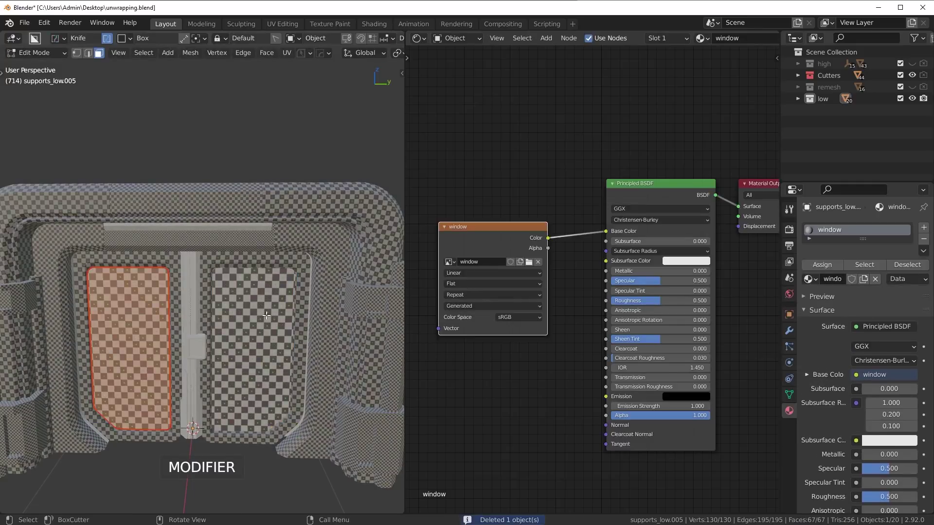
pyautogui.press('u')
pyautogui.click(266, 315)
pyautogui.press('Tab')
# Join the separate pieces of the central strip between the doors into one object and show its material settings.
pyautogui.moveTo(245, 332); pyautogui.dragTo(217, 244, button='middle')
pyautogui.scroll(2, 217, 244)
pyautogui.click(199, 244)
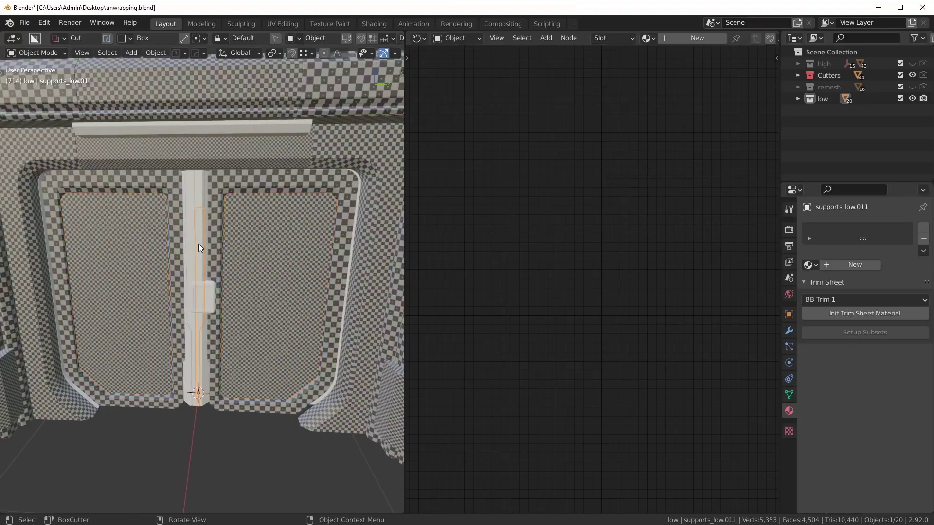
pyautogui.scroll(3, 200, 244)
pyautogui.moveTo(209, 284); pyautogui.dragTo(218, 302, button='middle')
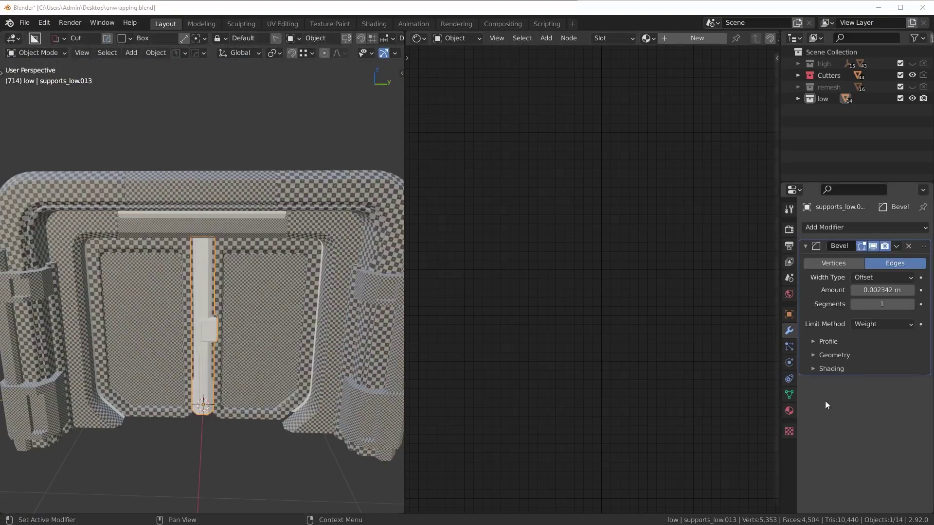
pyautogui.click(789, 411)
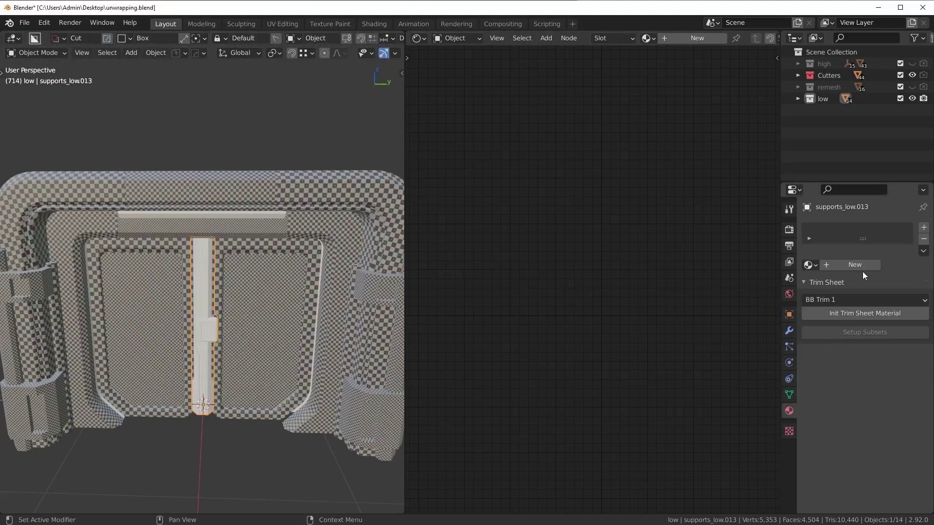
# Create a new material for the joined central strip and name it center.
pyautogui.click(854, 265)
pyautogui.click(834, 264)
pyautogui.write('center')
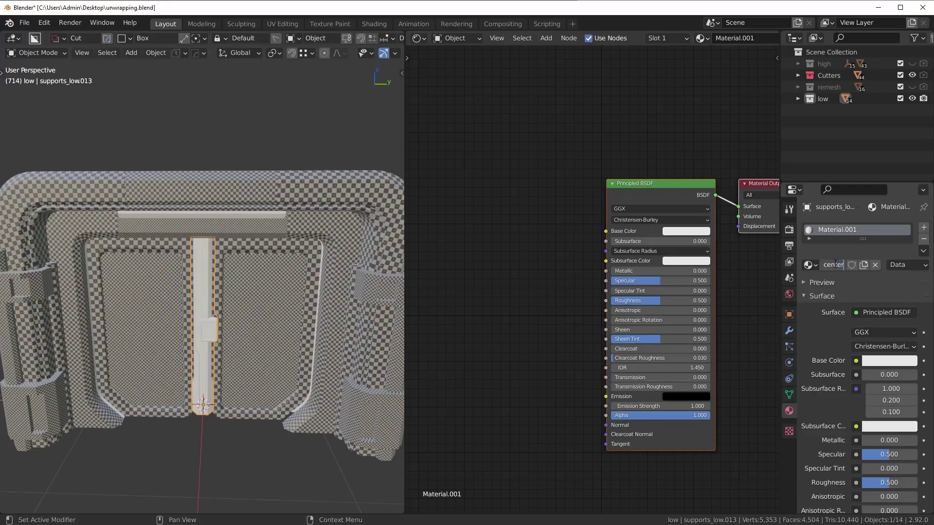
pyautogui.press('Return')
# Add an Image Texture with a new 4096 px UV Grid image named center and link its Color to Base Color.
pyautogui.hotkey('shift', 'a')
pyautogui.moveTo(534, 290)
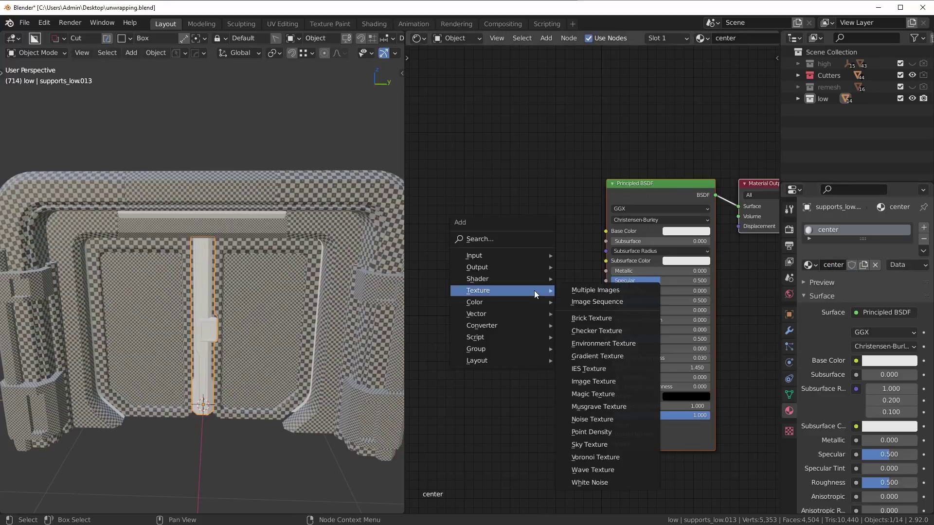
pyautogui.click(619, 381)
pyautogui.click(485, 264)
pyautogui.click(485, 267)
pyautogui.click(509, 287)
pyautogui.write('center')
pyautogui.press('Return')
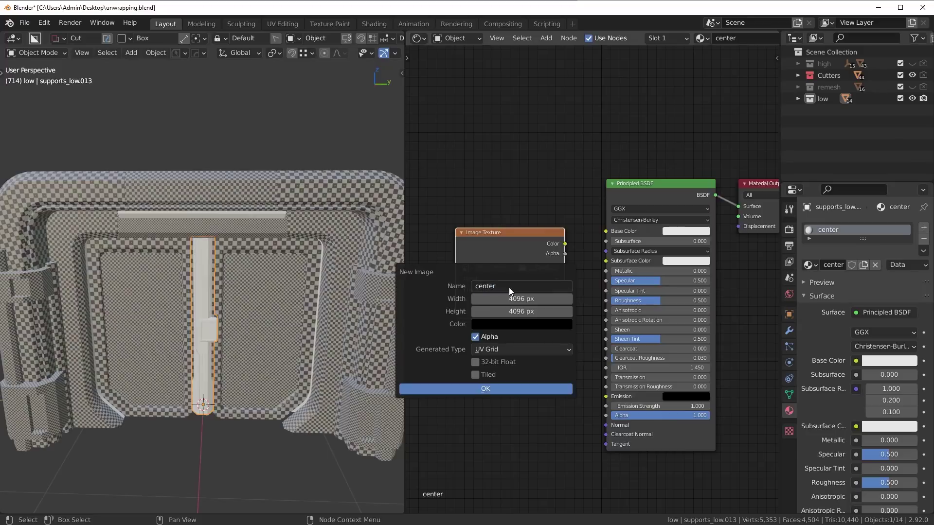
pyautogui.click(550, 390)
pyautogui.moveTo(565, 244); pyautogui.dragTo(605, 231)
# Unwrap the faces of the central strip between the doors and return to Object Mode.
pyautogui.press('Tab')
pyautogui.press('u')
pyautogui.click(283, 266)
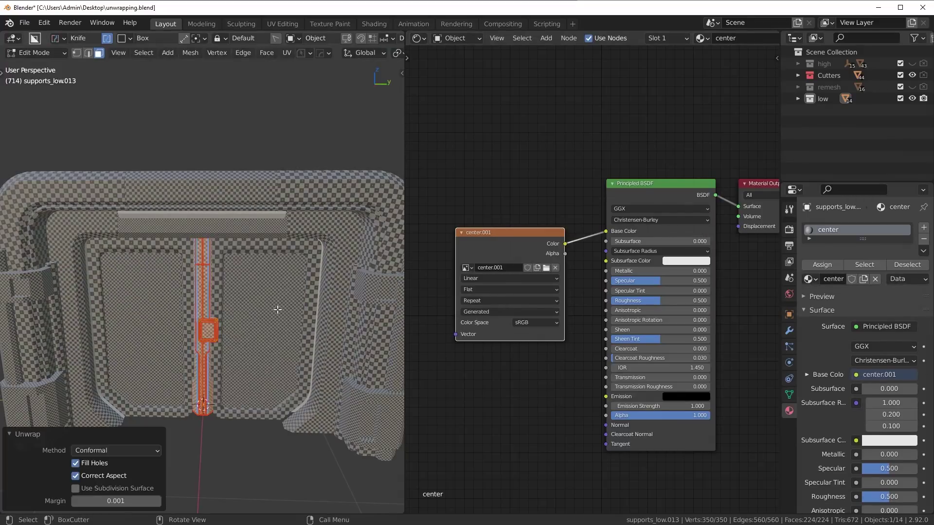
pyautogui.press('Tab')
# Create a new material named light for the light strip above the doors.
pyautogui.moveTo(259, 238); pyautogui.dragTo(302, 202, button='middle')
pyautogui.scroll(5, 288, 249)
pyautogui.moveTo(288, 249); pyautogui.dragTo(285, 209, button='middle')
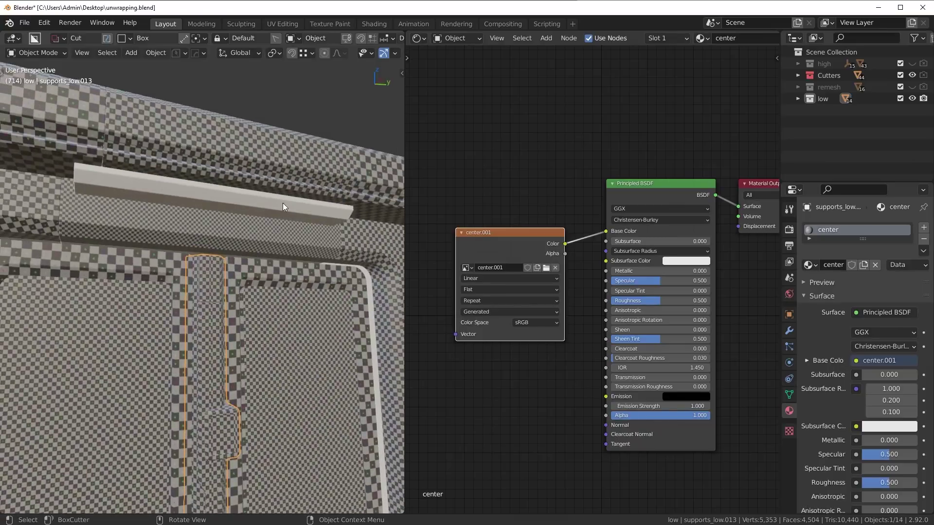
pyautogui.click(184, 209)
pyautogui.click(851, 262)
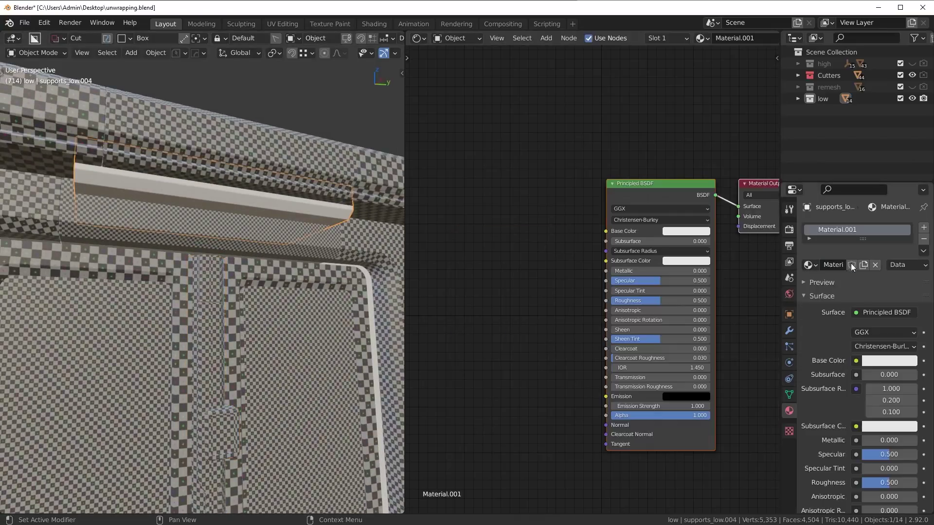
pyautogui.hotkey('ctrl', 'a')
pyautogui.write('light')
pyautogui.press('Return')
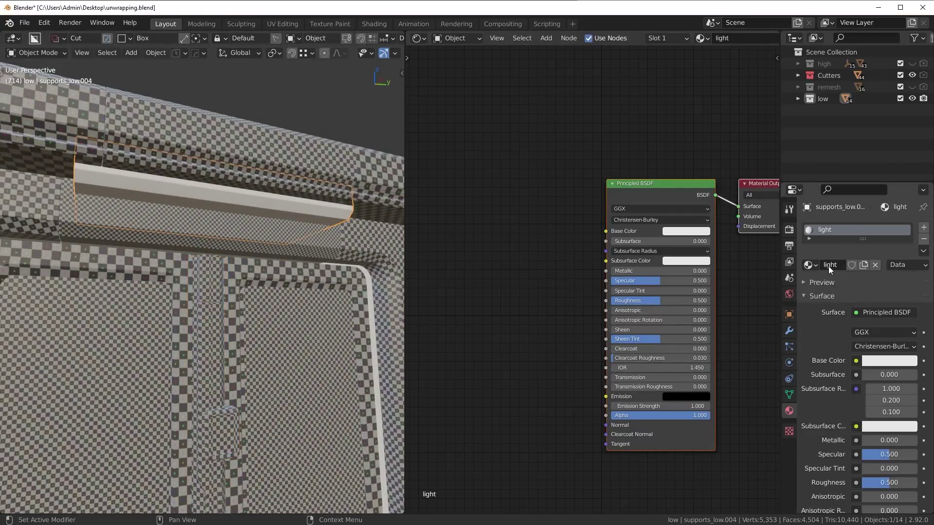
# Add an Image Texture with a new image named light and link its Color to Base Color.
pyautogui.hotkey('shift', 'a')
pyautogui.moveTo(470, 305)
pyautogui.click(538, 318)
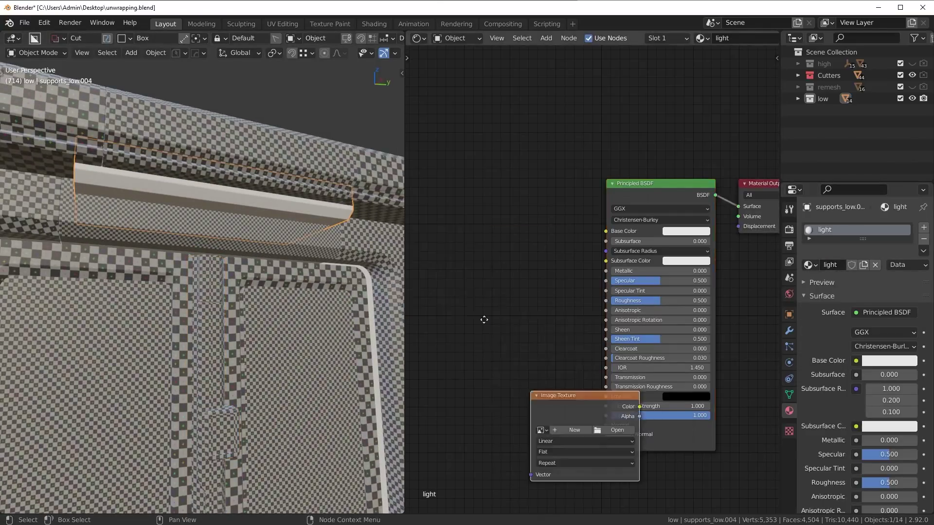
pyautogui.click(425, 226)
pyautogui.click(471, 266)
pyautogui.click(531, 285)
pyautogui.write('light')
pyautogui.press('Return')
pyautogui.click(535, 387)
pyautogui.moveTo(537, 242); pyautogui.dragTo(606, 231)
# Unwrap the faces of the light strip above the doors and return to Object Mode.
pyautogui.press('Tab')
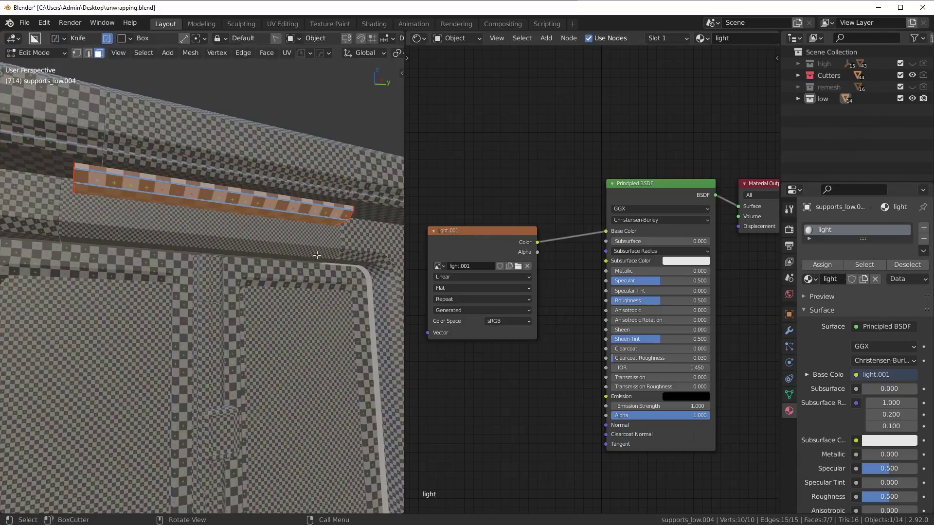
pyautogui.press('u')
pyautogui.click(317, 254)
pyautogui.scroll(-4, 317, 268)
pyautogui.press('Tab')
# Examine the checker pattern and assigned materials of the shell's side pieces, its middle section and the supports.
pyautogui.moveTo(315, 289); pyautogui.dragTo(258, 299, button='middle')
pyautogui.scroll(-3, 282, 311)
pyautogui.click(282, 311)
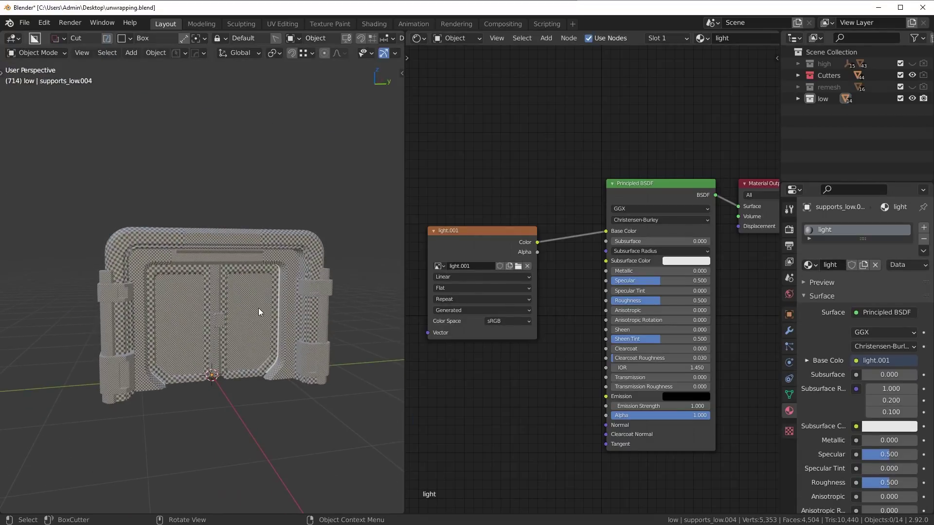
pyautogui.scroll(2, 259, 309)
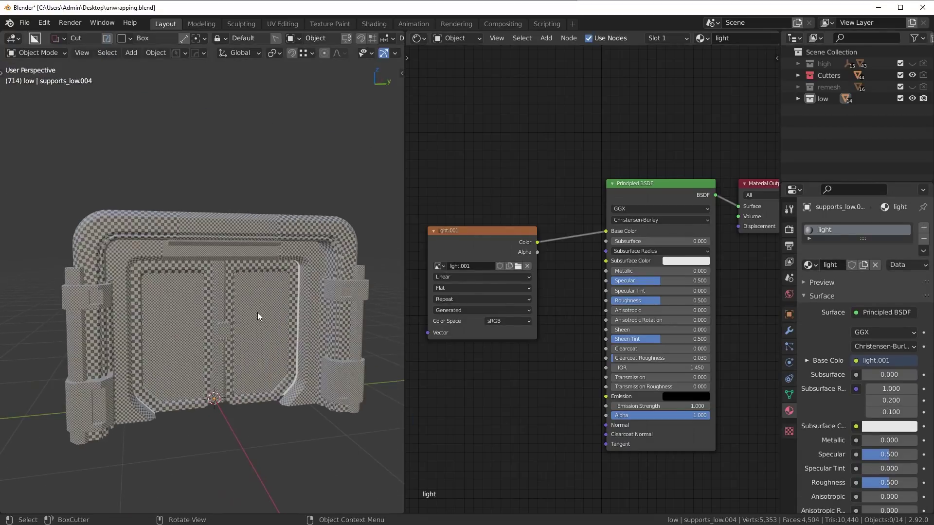
pyautogui.click(90, 296)
pyautogui.click(112, 243)
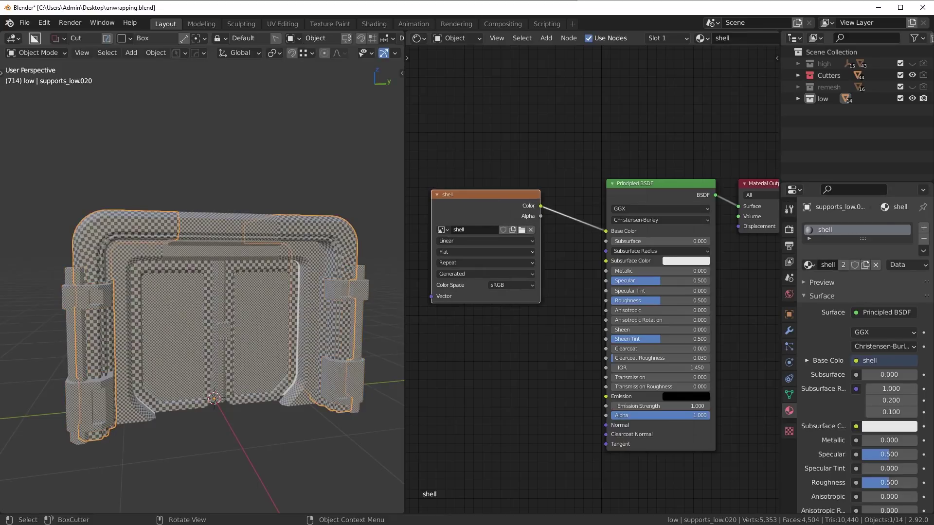
pyautogui.moveTo(290, 364); pyautogui.dragTo(304, 335, button='middle')
pyautogui.click(343, 291)
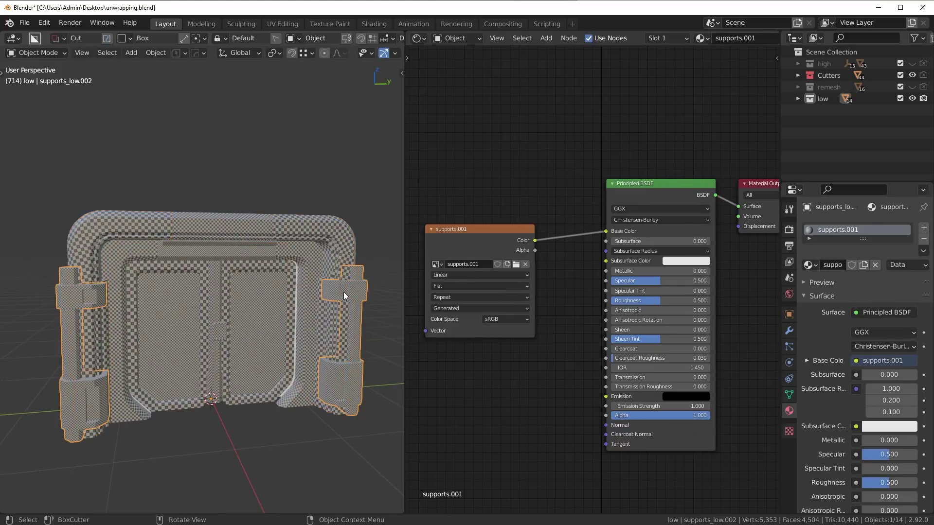
pyautogui.click(343, 233)
pyautogui.click(250, 223)
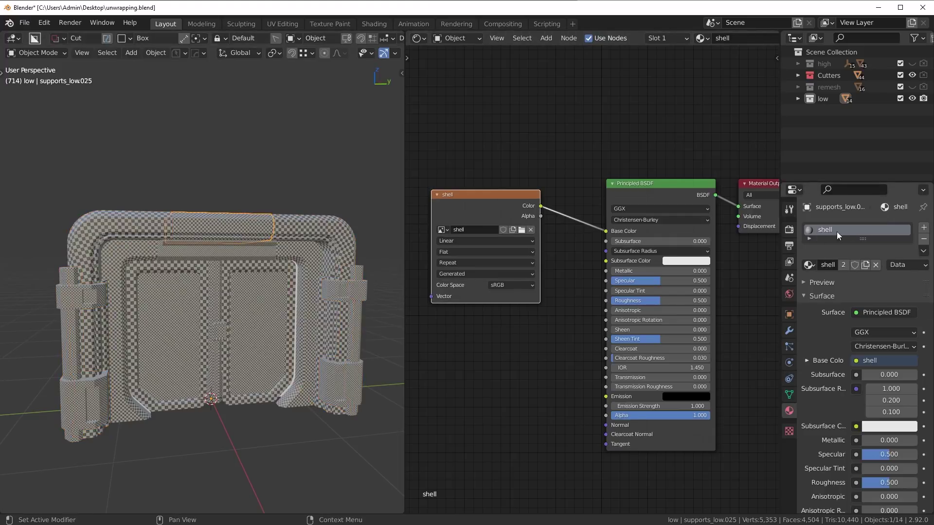
pyautogui.moveTo(326, 272); pyautogui.dragTo(310, 276, button='middle')
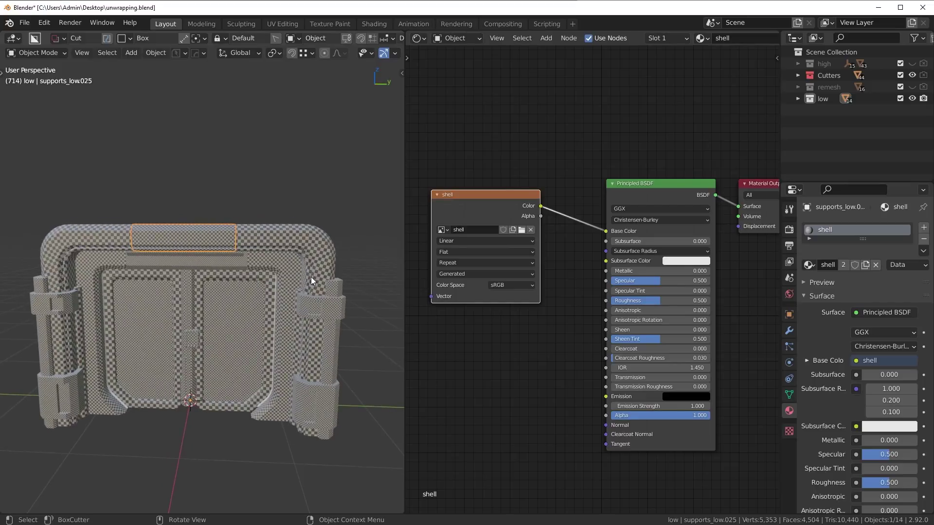
pyautogui.click(331, 309)
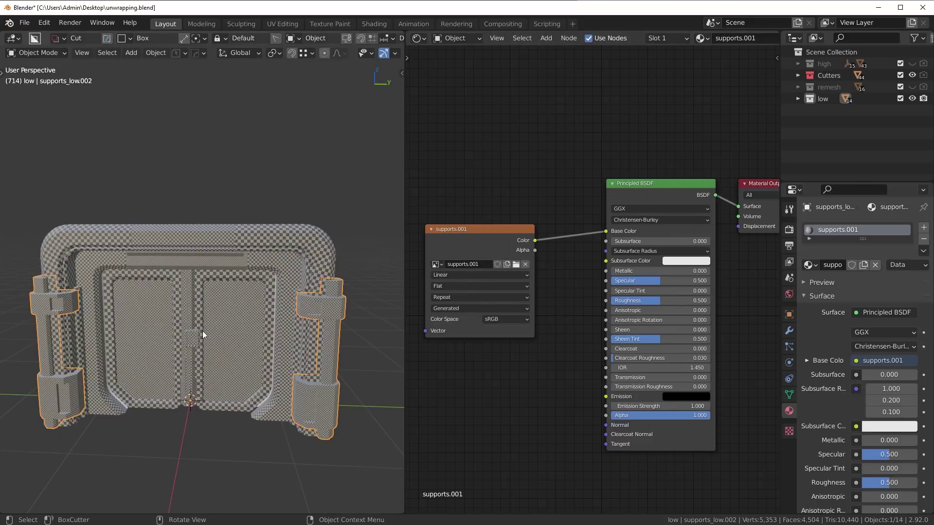
pyautogui.moveTo(194, 263); pyautogui.dragTo(121, 308, button='middle')
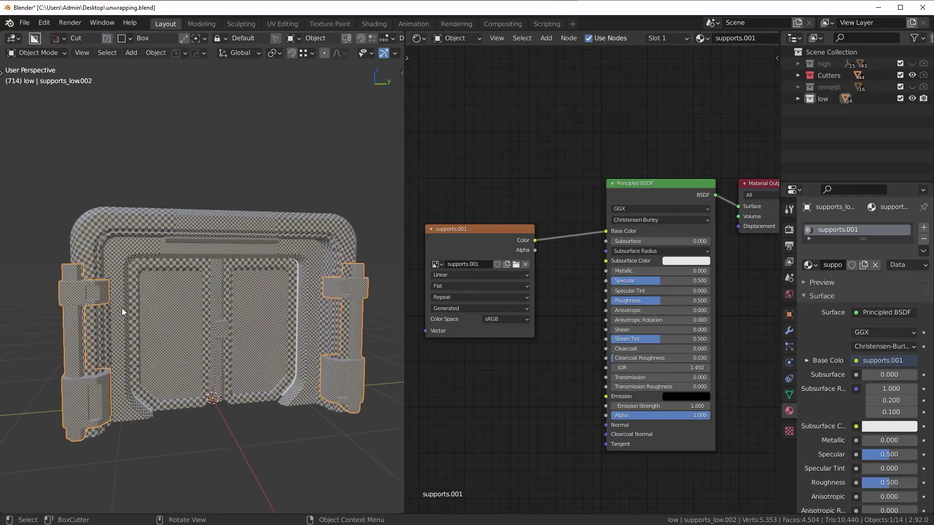
# Replace the shader editor with the UV Editor and show the supports' UV layout in Edit Mode.
pyautogui.press('Tab')
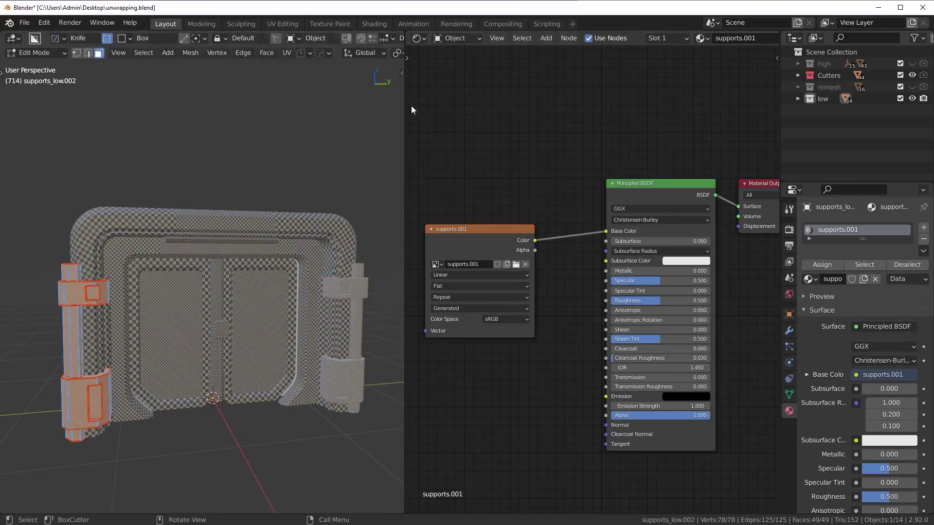
pyautogui.click(417, 38)
pyautogui.click(433, 95)
pyautogui.scroll(-6, 624, 307)
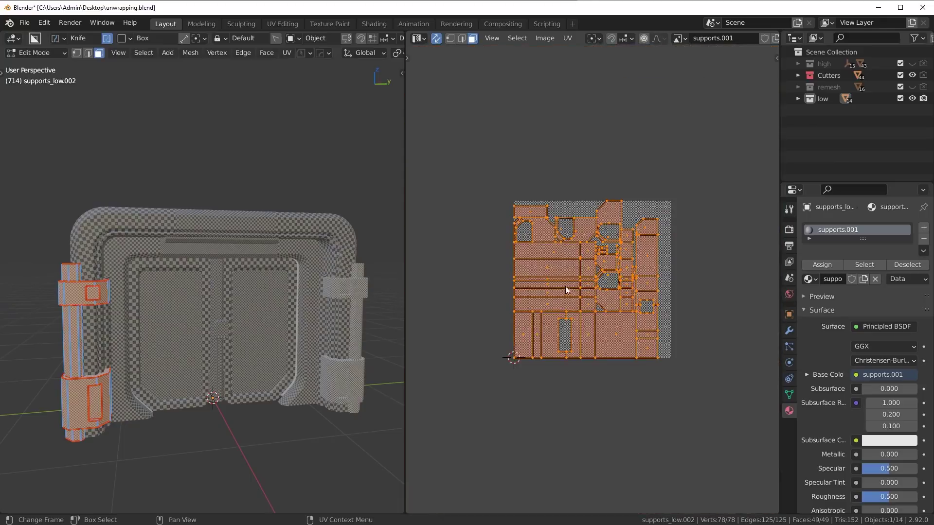
# Examine the UV layout of the shell's mirrored side piece and its checker pattern on the model.
pyautogui.press('Tab')
pyautogui.click(142, 222)
pyautogui.press('Tab')
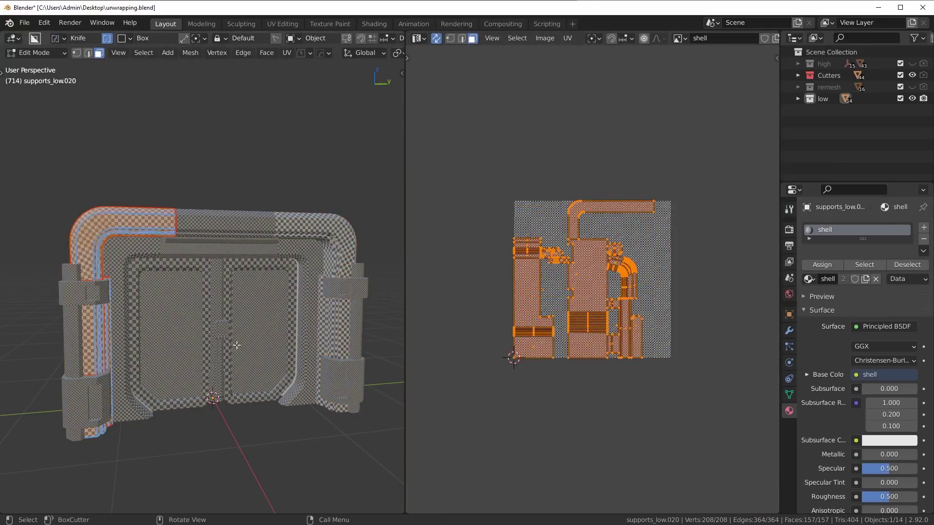
pyautogui.moveTo(197, 333); pyautogui.dragTo(181, 326, button='middle')
pyautogui.press('Tab')
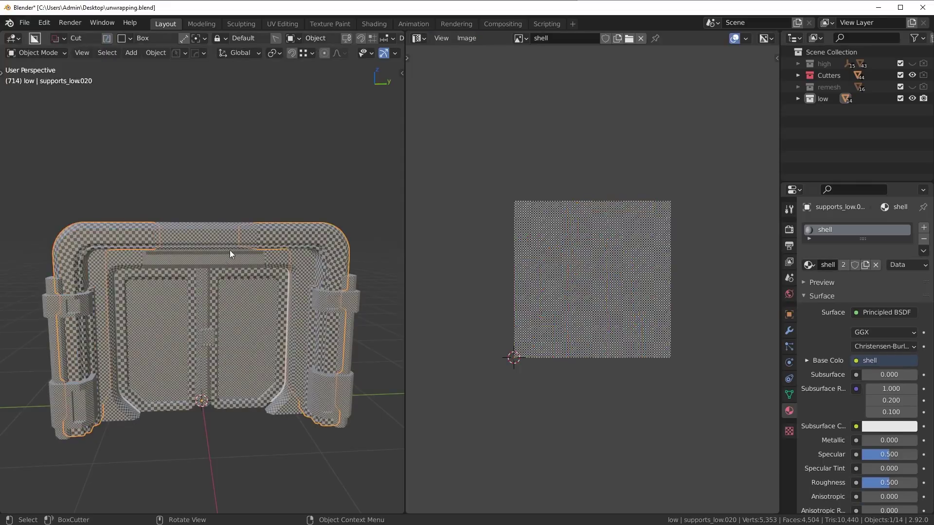
pyautogui.moveTo(269, 295); pyautogui.dragTo(127, 308, button='middle')
pyautogui.press('Tab')
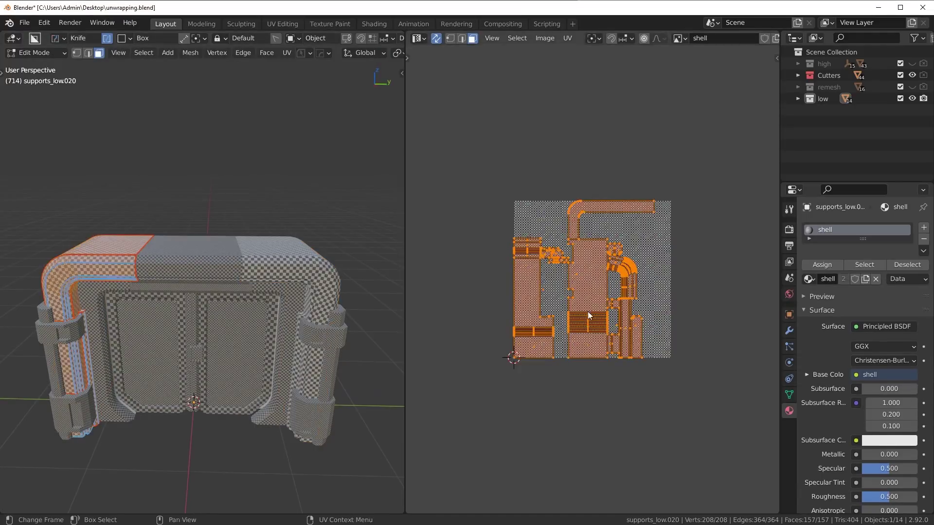
# Pack the UV islands of the shell's side piece with UVPackmaster2.
pyautogui.press('n')
pyautogui.click(772, 234)
pyautogui.click(725, 150)
# Mark a seam on the two edges at the inner upper corner of the shell's side piece.
pyautogui.moveTo(155, 262); pyautogui.dragTo(202, 252, button='middle')
pyautogui.scroll(4, 204, 256)
pyautogui.press('2')
pyautogui.click(136, 230)
pyautogui.moveTo(272, 255); pyautogui.dragTo(170, 249, button='middle')
pyautogui.keyDown('shift'); pyautogui.click(168, 190); pyautogui.keyUp('shift')
pyautogui.hotkey('ctrl', 'e')
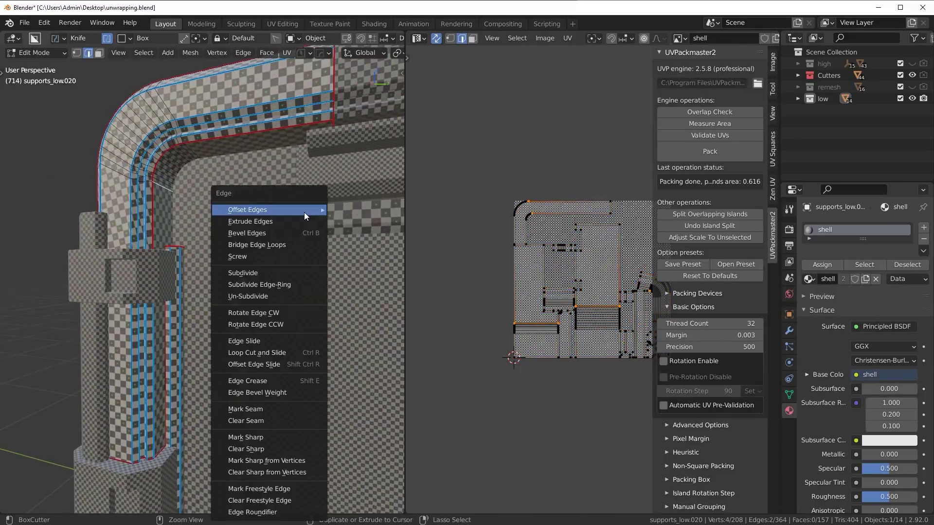
pyautogui.click(264, 406)
pyautogui.scroll(-4, 273, 331)
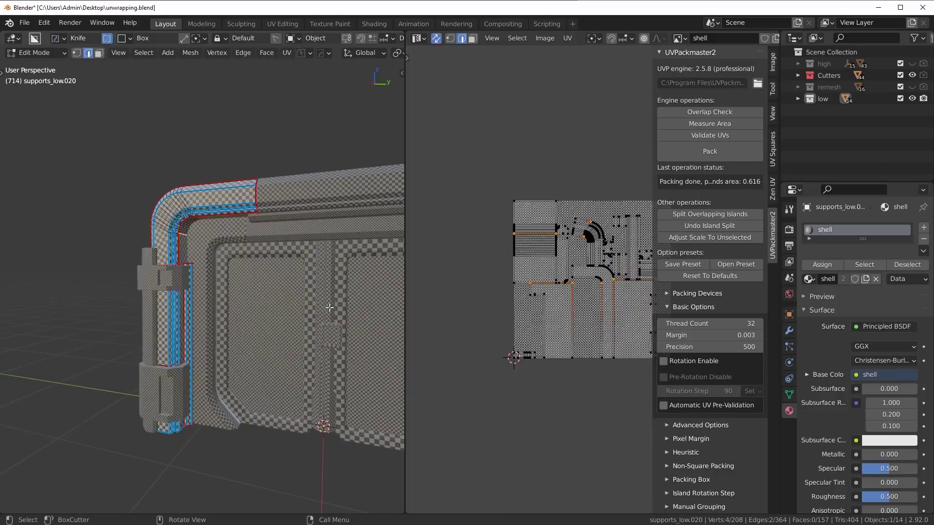
# Select all of the shell side piece's geometry and repack its UV islands with UVPackmaster2.
pyautogui.press('a')
pyautogui.moveTo(573, 286); pyautogui.dragTo(500, 302, button='middle')
pyautogui.click(710, 151)
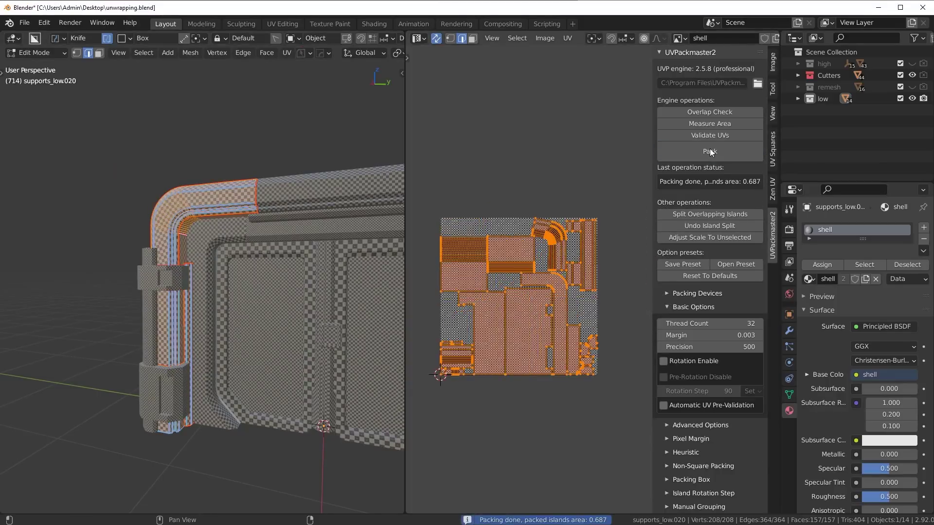
pyautogui.click(711, 149)
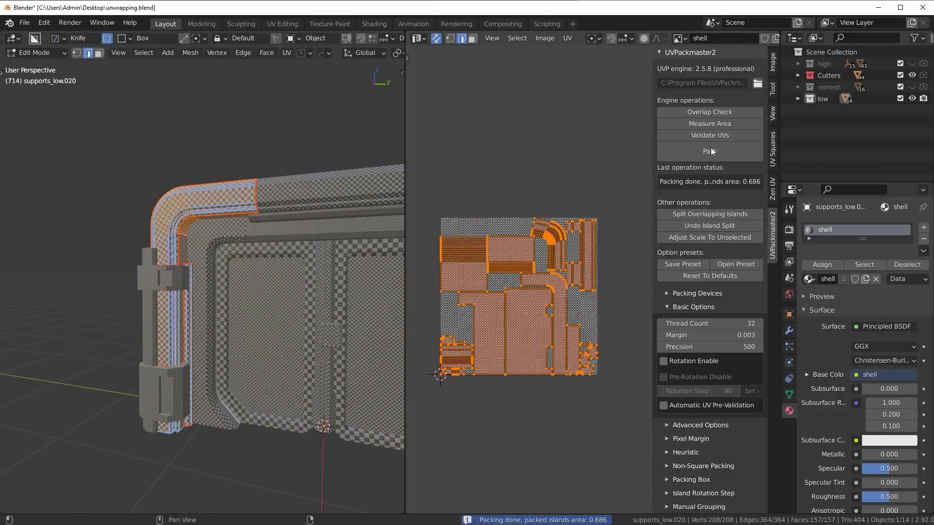
# Compare the checker density of the shell's middle section with its side pieces and the supports.
pyautogui.moveTo(229, 290); pyautogui.dragTo(274, 290, button='middle')
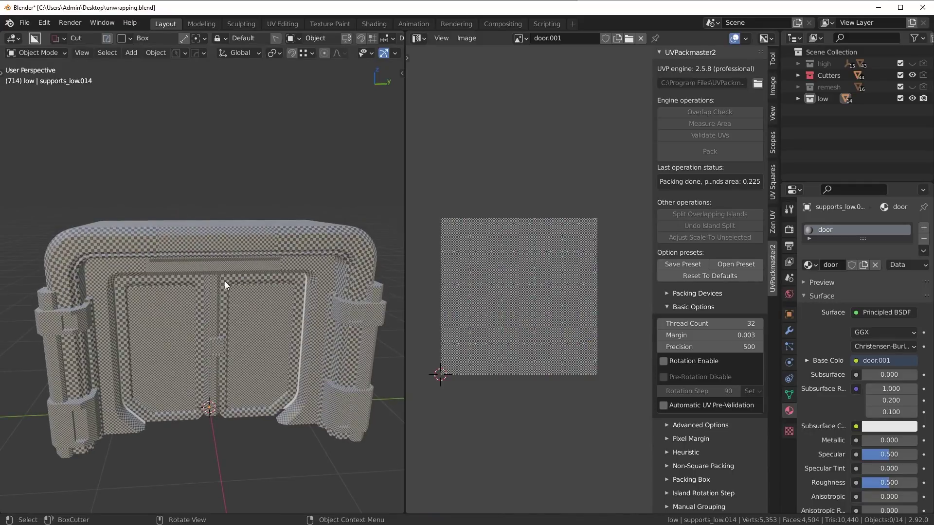
pyautogui.moveTo(224, 280); pyautogui.dragTo(228, 314, button='middle')
pyautogui.scroll(4, 221, 325)
pyautogui.scroll(-5, 220, 299)
pyautogui.click(226, 328)
pyautogui.scroll(2, 191, 329)
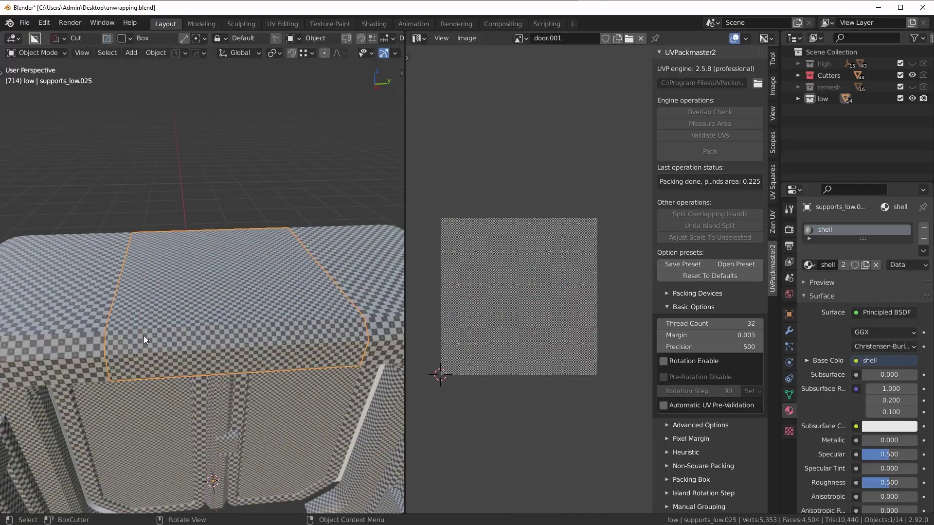
pyautogui.moveTo(191, 329); pyautogui.dragTo(188, 302, button='middle')
pyautogui.click(162, 286)
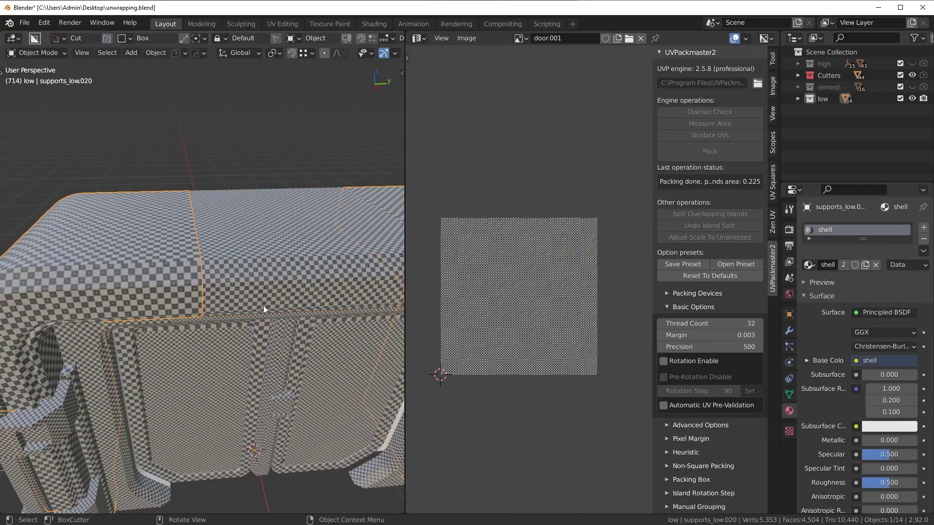
pyautogui.moveTo(314, 304); pyautogui.dragTo(241, 257, button='middle')
pyautogui.click(174, 250)
pyautogui.click(140, 247)
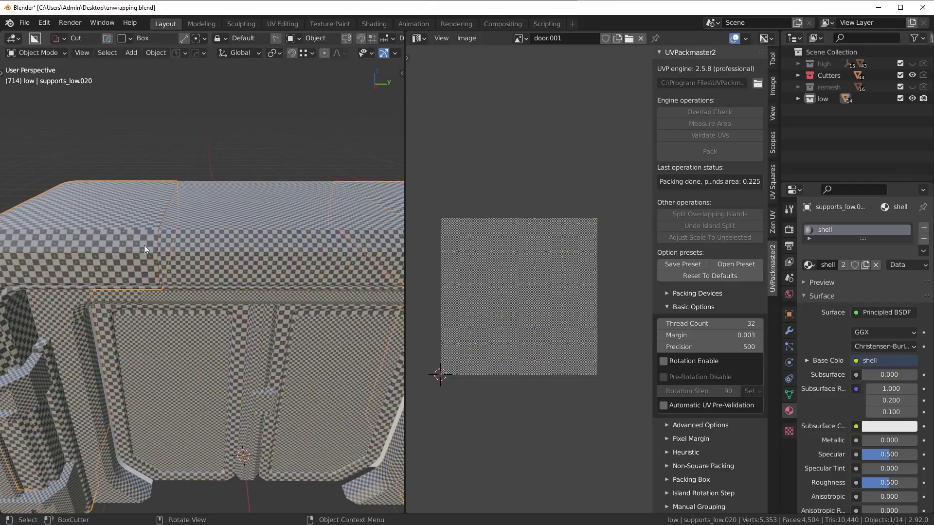
pyautogui.scroll(-3, 221, 308)
pyautogui.moveTo(221, 308); pyautogui.dragTo(273, 287, button='middle')
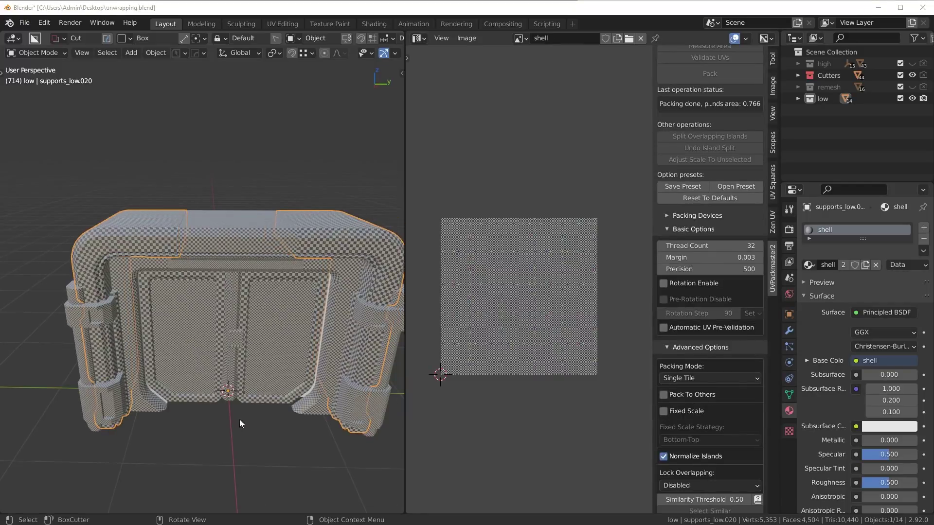
pyautogui.moveTo(239, 423); pyautogui.dragTo(263, 425, button='middle')
pyautogui.click(98, 314)
pyautogui.click(170, 240)
pyautogui.moveTo(217, 237); pyautogui.dragTo(344, 229, button='middle')
# Extend the 3D viewport over the UV Editor and select a face of the left door's frame in Edit Mode.
pyautogui.moveTo(403, 32); pyautogui.dragTo(437, 44)
pyautogui.hotkey('alt', 'a')
pyautogui.moveTo(355, 244); pyautogui.dragTo(359, 232, button='middle')
pyautogui.click(351, 235)
pyautogui.scroll(5, 350, 236)
pyautogui.press('Tab')
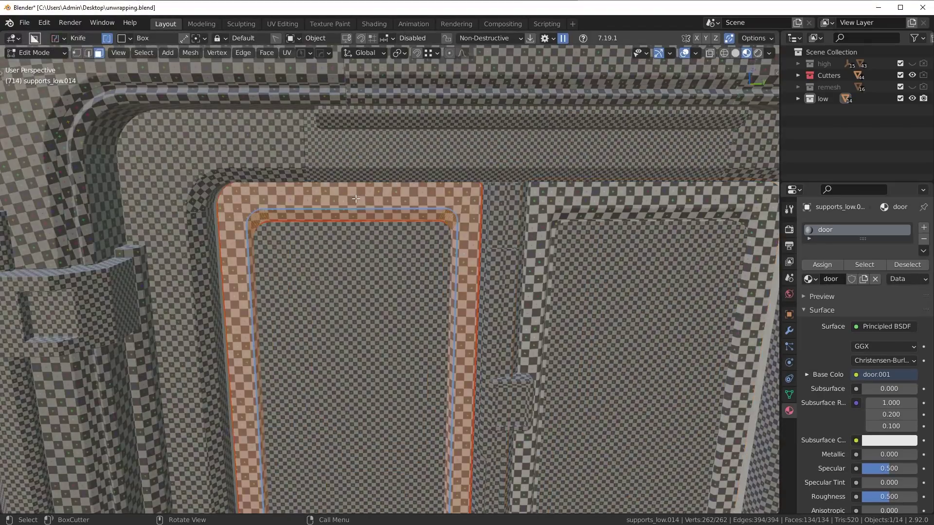
pyautogui.scroll(-4, 328, 224)
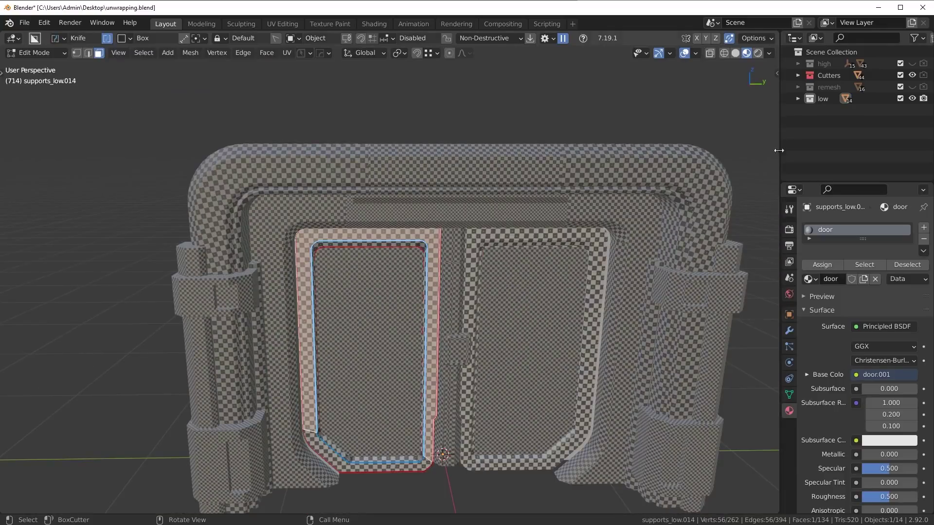
# Split the 3D viewport in two, show the Zen UV tools and get the door frame face's texel density.
pyautogui.moveTo(776, 32); pyautogui.dragTo(494, 195)
pyautogui.press('n')
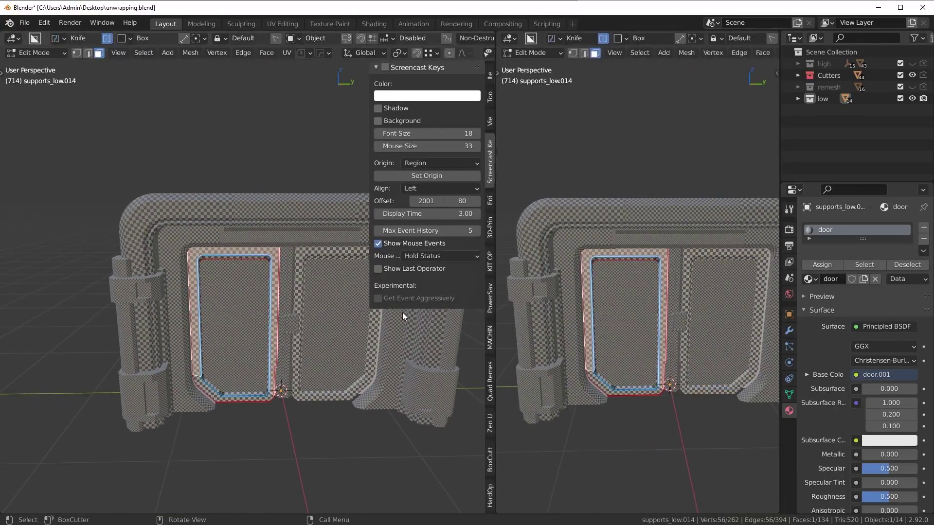
pyautogui.click(487, 422)
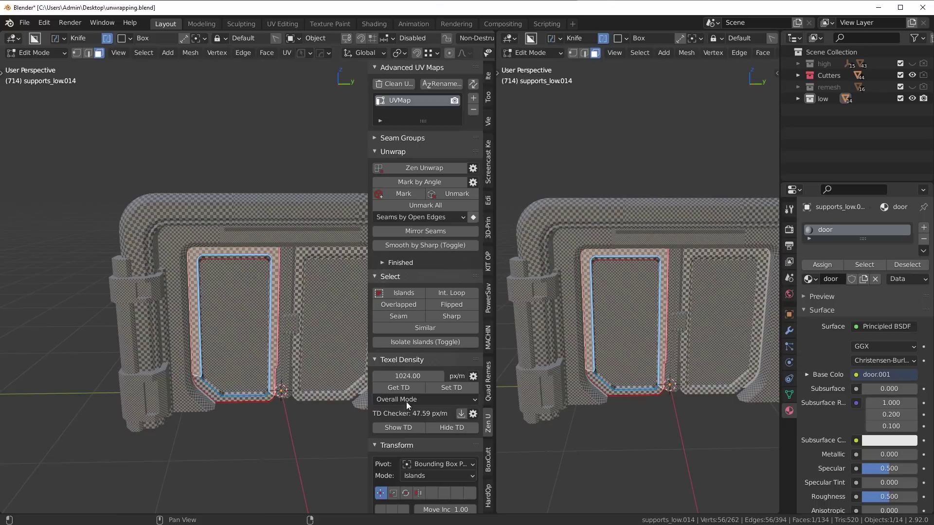
pyautogui.moveTo(400, 376)
pyautogui.mouseDown()
pyautogui.moveTo(439, 377)
pyautogui.moveTo(393, 377)
pyautogui.mouseUp()
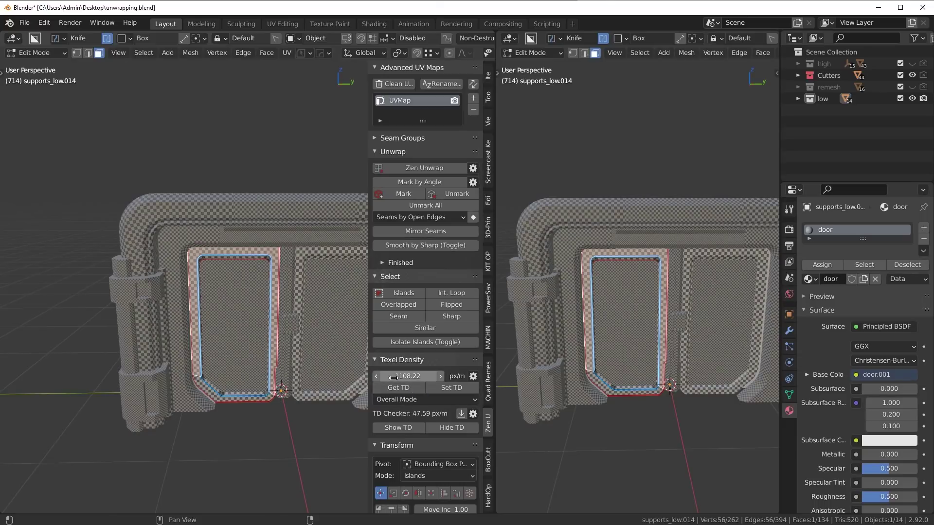
# Get the texel density of the upper front face on the shell's side piece with Zen UV.
pyautogui.scroll(3, 164, 194)
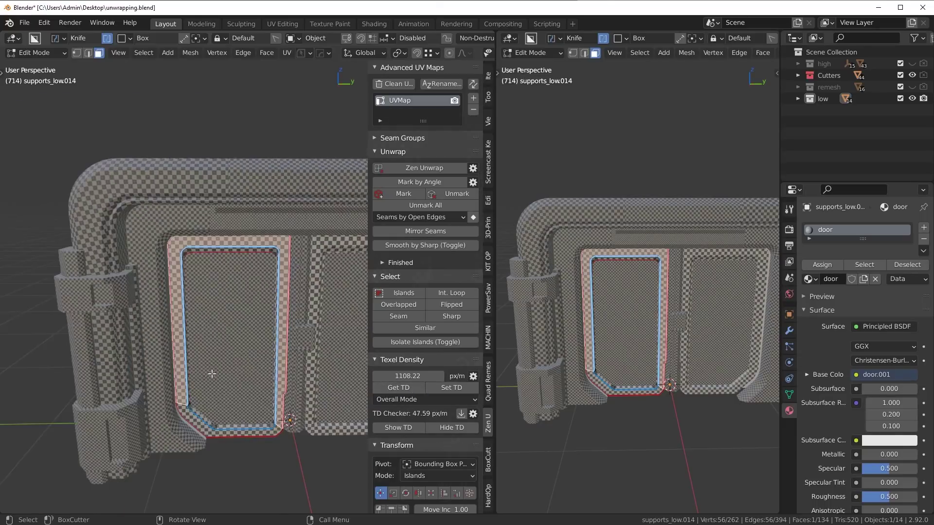
pyautogui.press('Tab')
pyautogui.click(164, 194)
pyautogui.press('Tab')
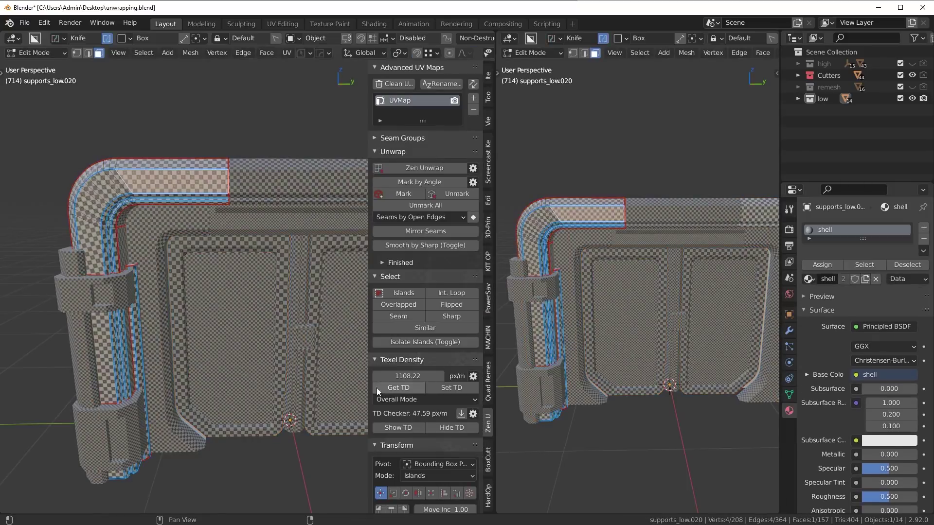
pyautogui.scroll(4, 267, 367)
pyautogui.press('Tab')
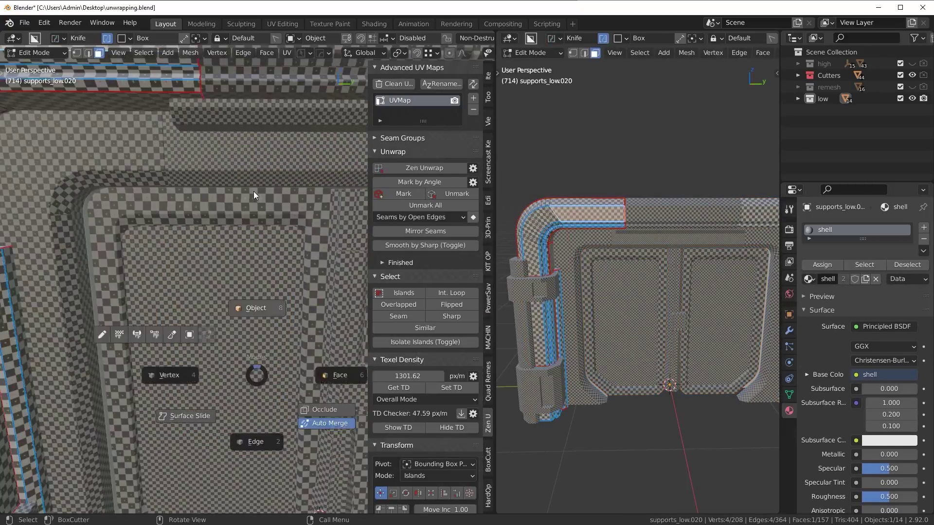
# Open the left door in Edit Mode and get its frame face's texel density with Zen UV.
pyautogui.click(222, 206)
pyautogui.press('Tab')
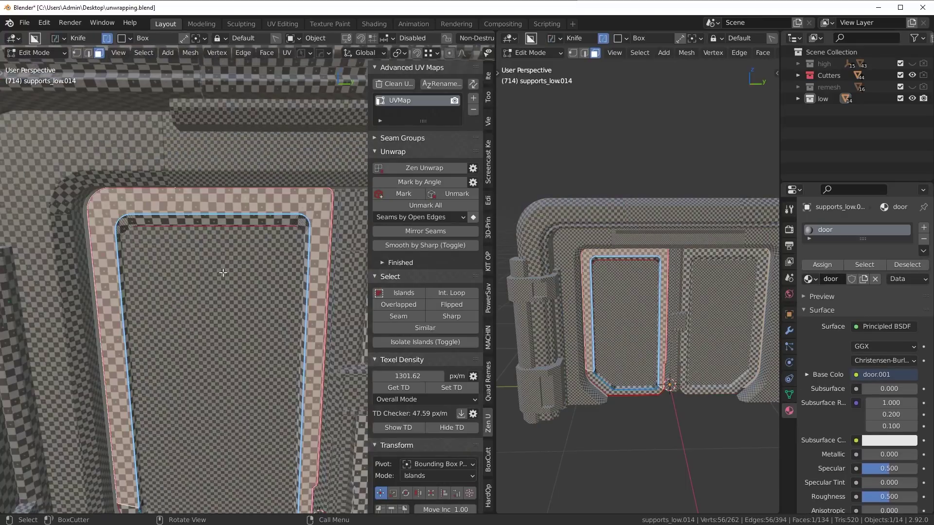
pyautogui.scroll(-2, 208, 260)
pyautogui.click(416, 388)
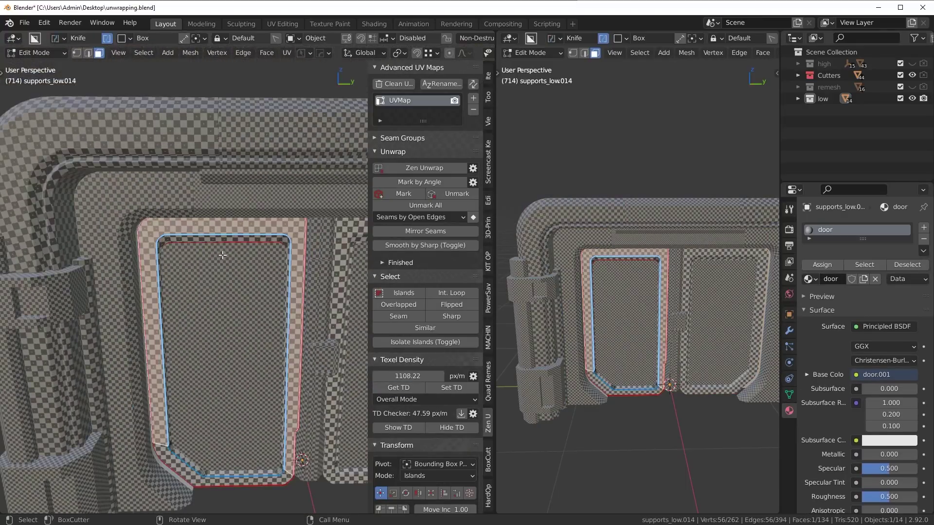
pyautogui.scroll(-4, 225, 259)
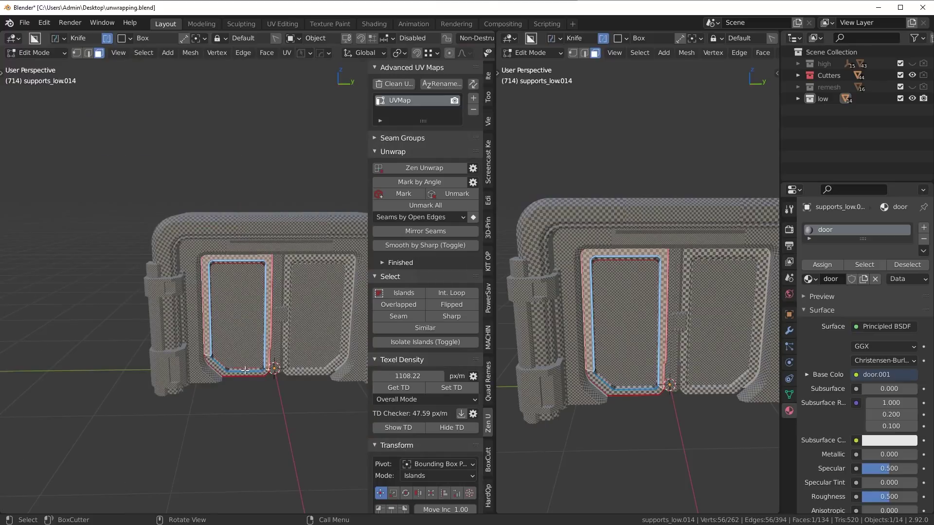
# Open the left support in Edit Mode and turn the second 3D viewport into a UV Editor.
pyautogui.press('Tab')
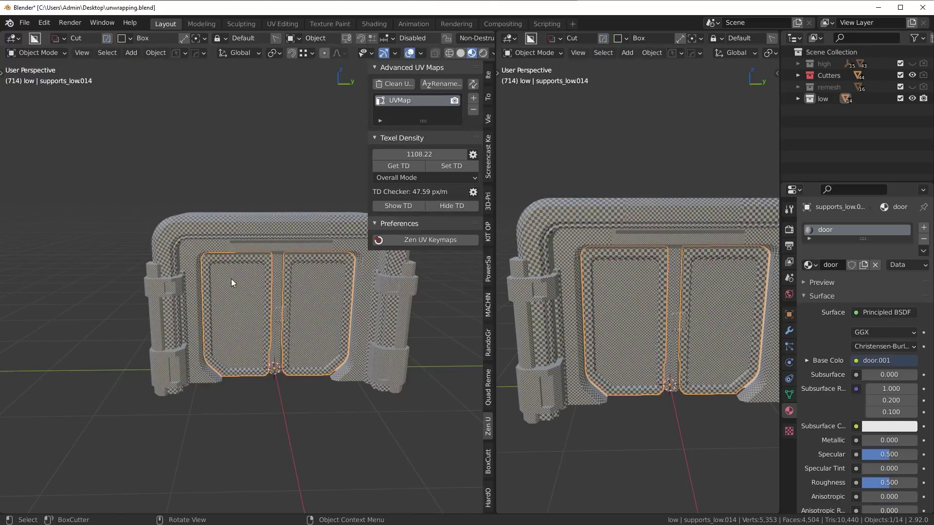
pyautogui.scroll(4, 240, 347)
pyautogui.click(80, 313)
pyautogui.press('KP_Decimal')
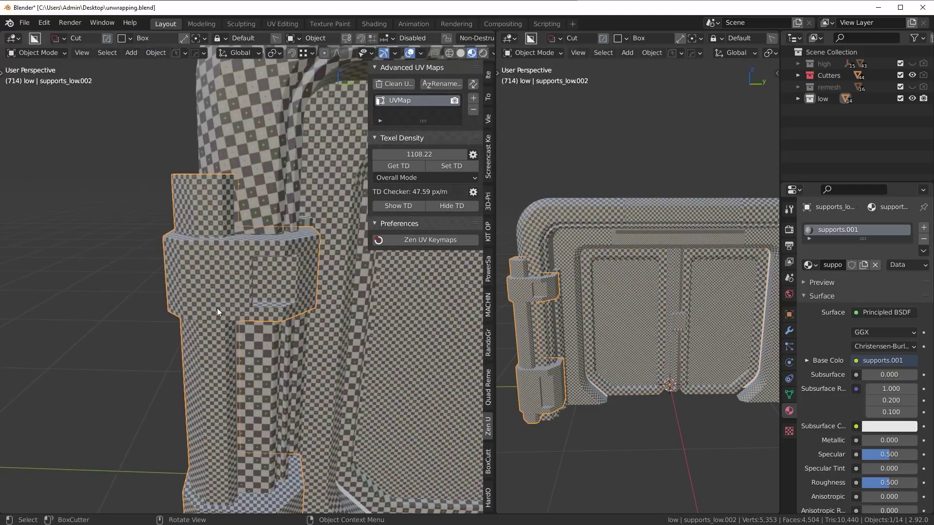
pyautogui.press('Tab')
pyautogui.click(509, 38)
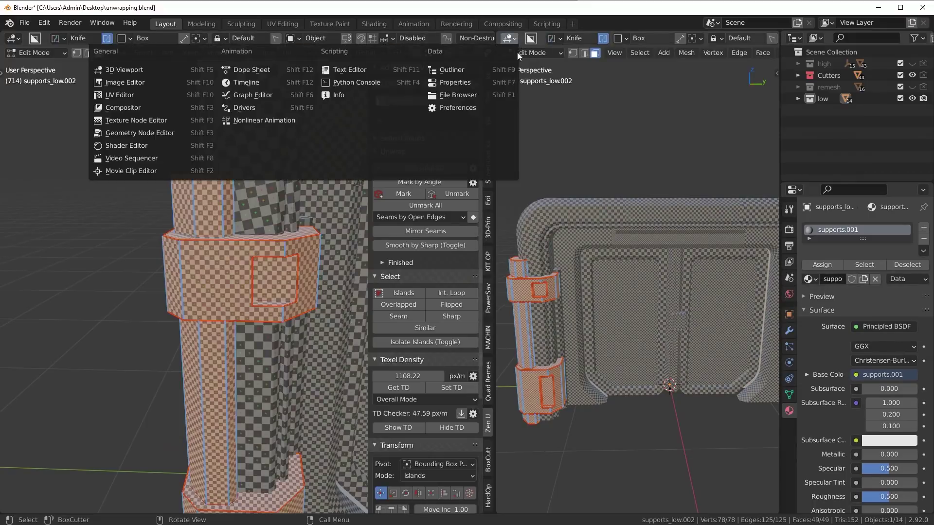
pyautogui.click(182, 95)
pyautogui.scroll(-8, 668, 349)
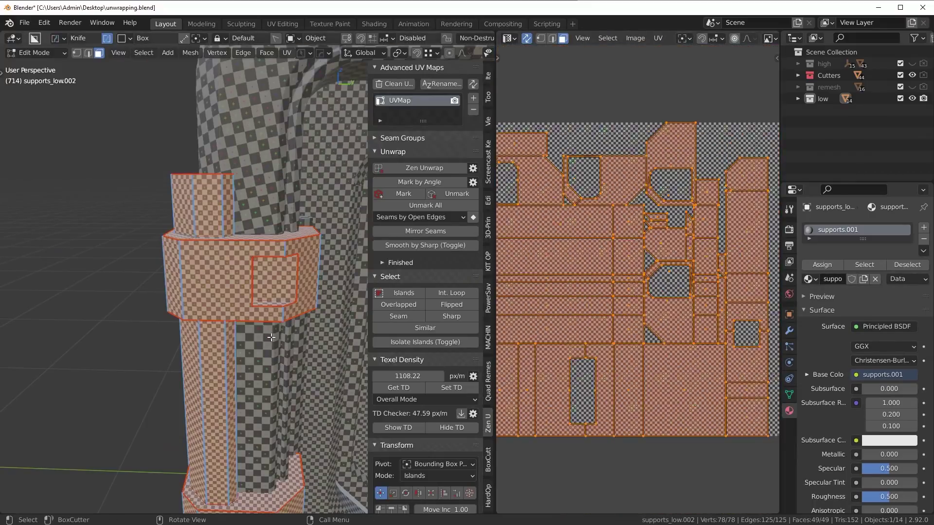
# Try scaling down the left support's UVs by eye against the neighbouring checker patterns, then undo the scaling.
pyautogui.keyDown('shift'); pyautogui.moveTo(340, 360); pyautogui.dragTo(206, 286, button='middle'); pyautogui.keyUp('shift')
pyautogui.press('KP_3')
pyautogui.scroll(4, 126, 274)
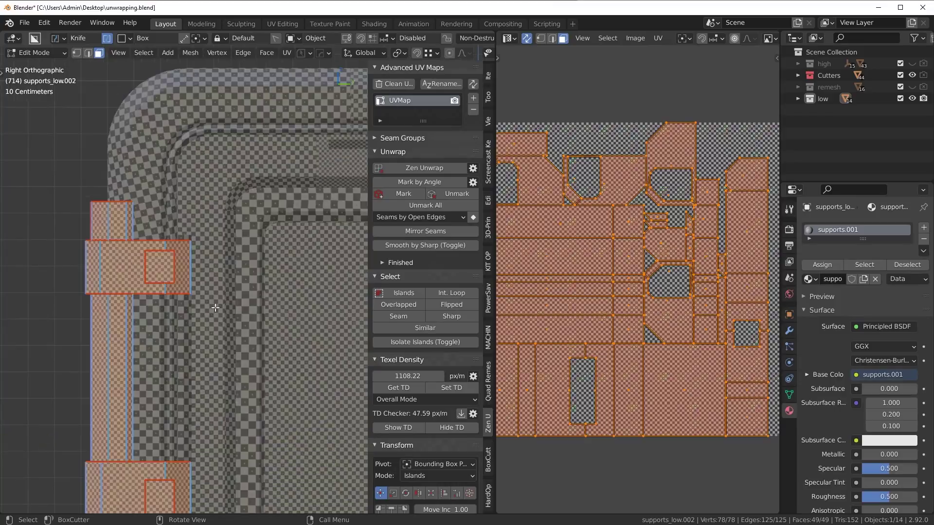
pyautogui.scroll(1, 127, 274)
pyautogui.press('s')
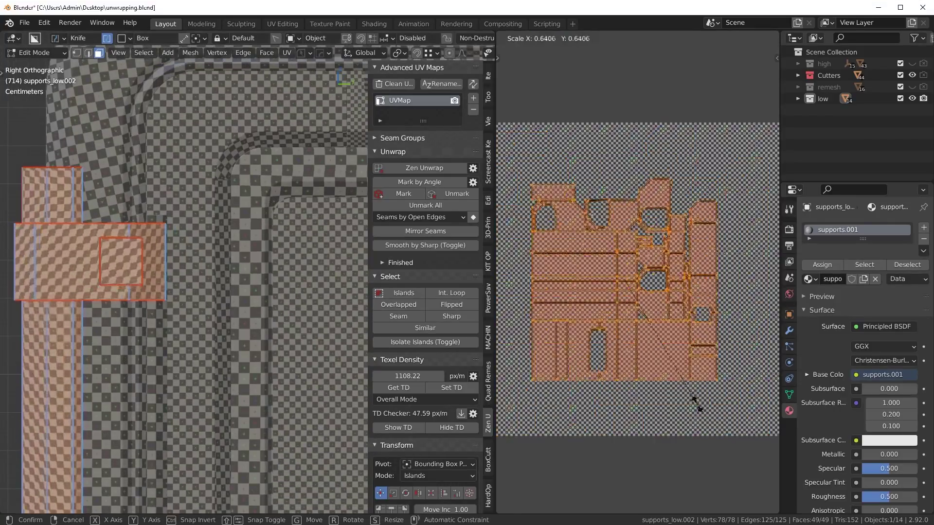
pyautogui.click(677, 375)
pyautogui.scroll(1, 226, 249)
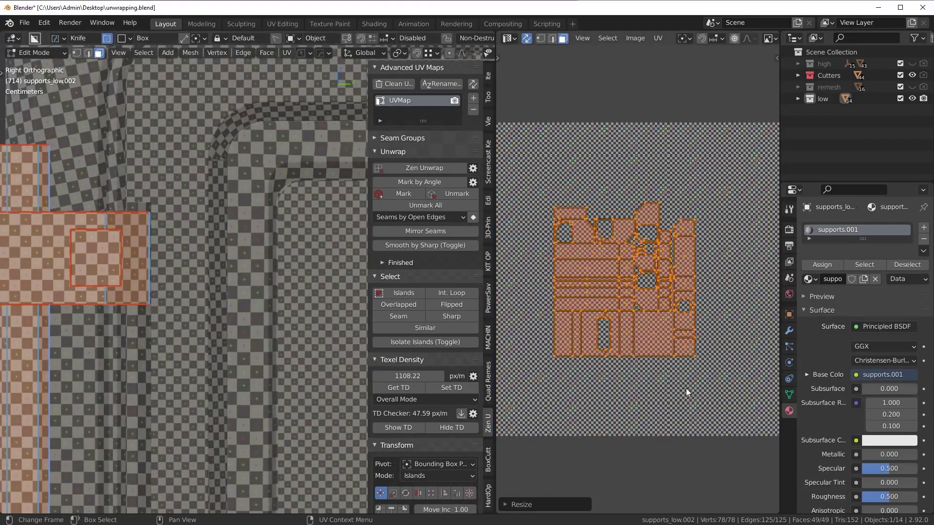
pyautogui.press('s')
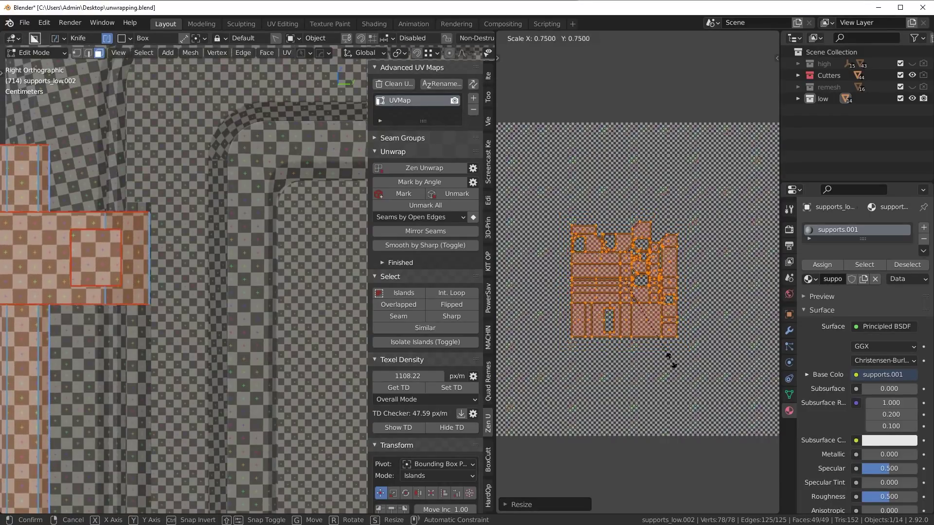
pyautogui.click(669, 357)
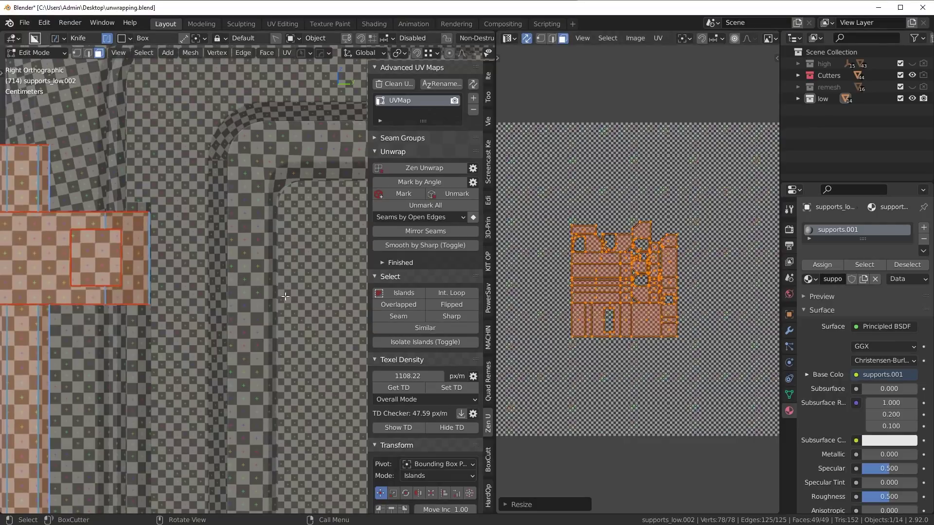
pyautogui.hotkey('ctrl', 'z')
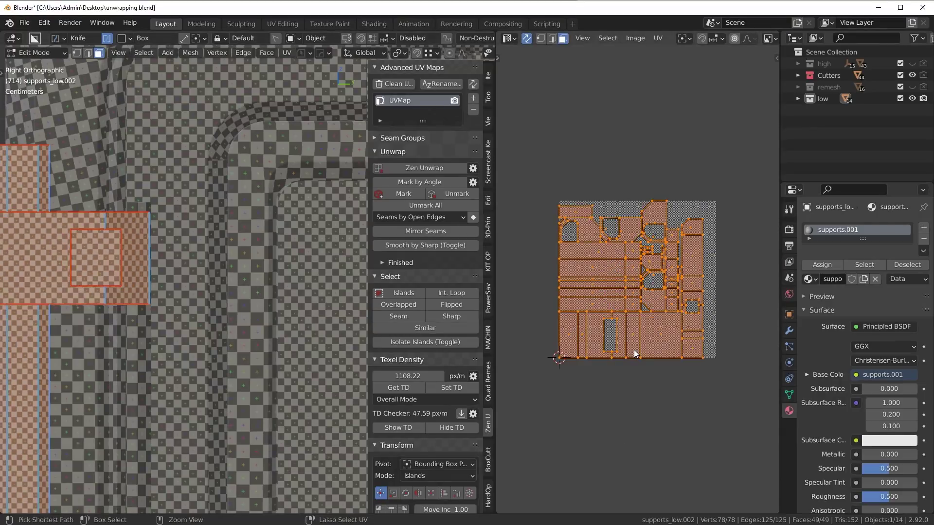
# Rescale the left support's UVs by eye until its checker squares match the size of those on the door frame.
pyautogui.scroll(-2, 634, 354)
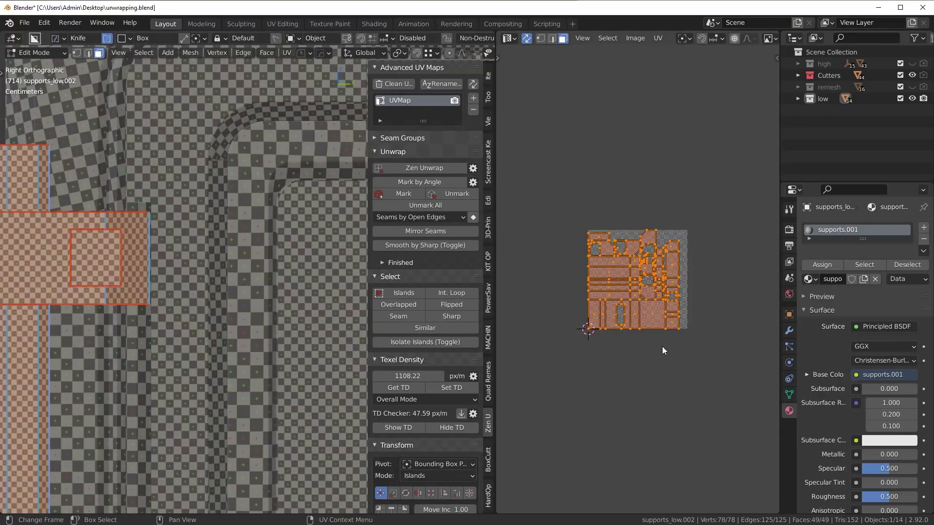
pyautogui.press('s')
pyautogui.click(678, 352)
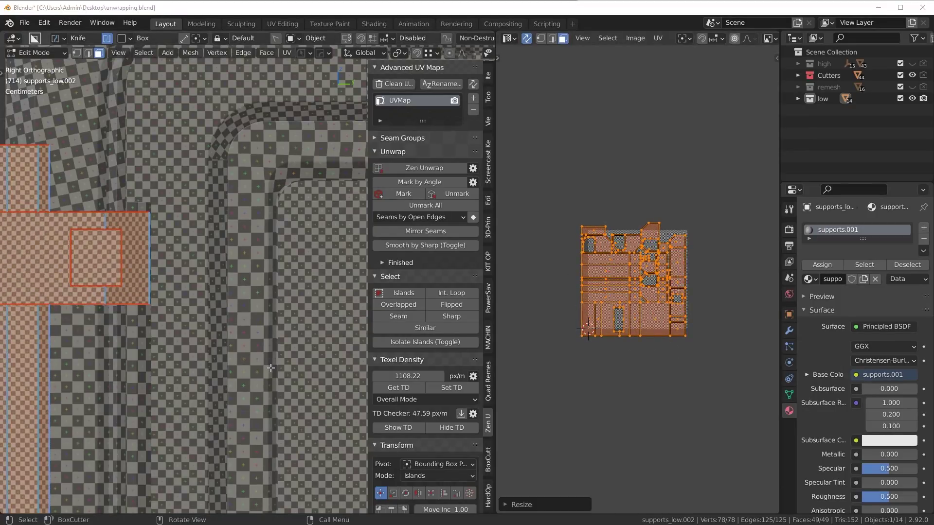
pyautogui.scroll(-4, 271, 368)
pyautogui.moveTo(262, 269); pyautogui.dragTo(199, 286, button='middle')
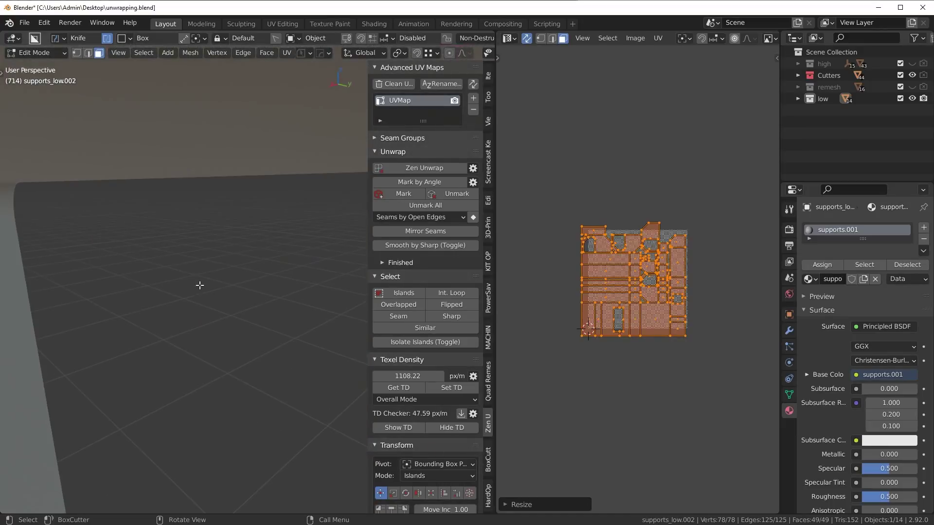
pyautogui.press('KP_3')
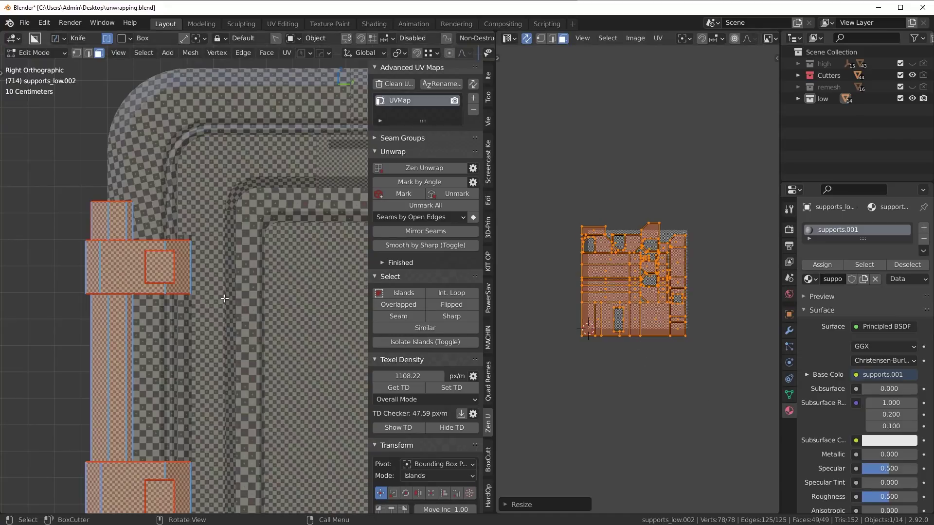
pyautogui.scroll(1, 220, 314)
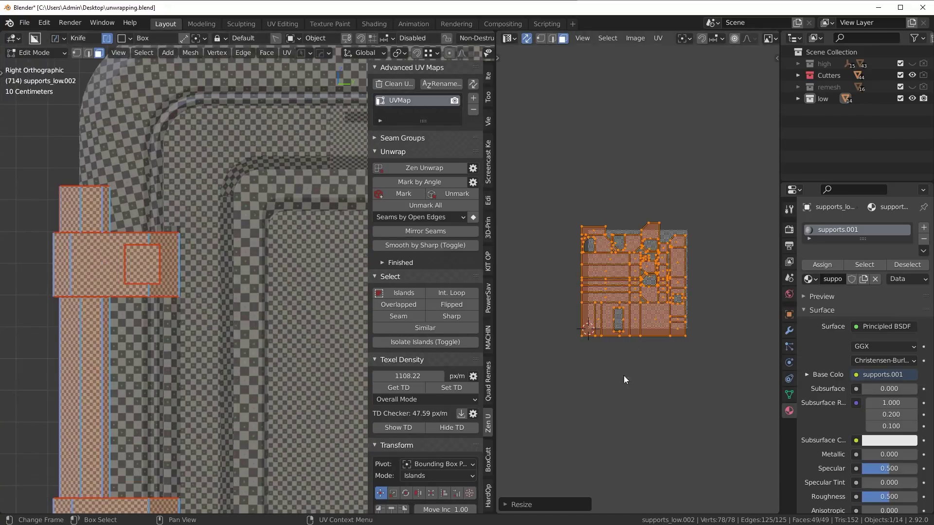
pyautogui.press('s')
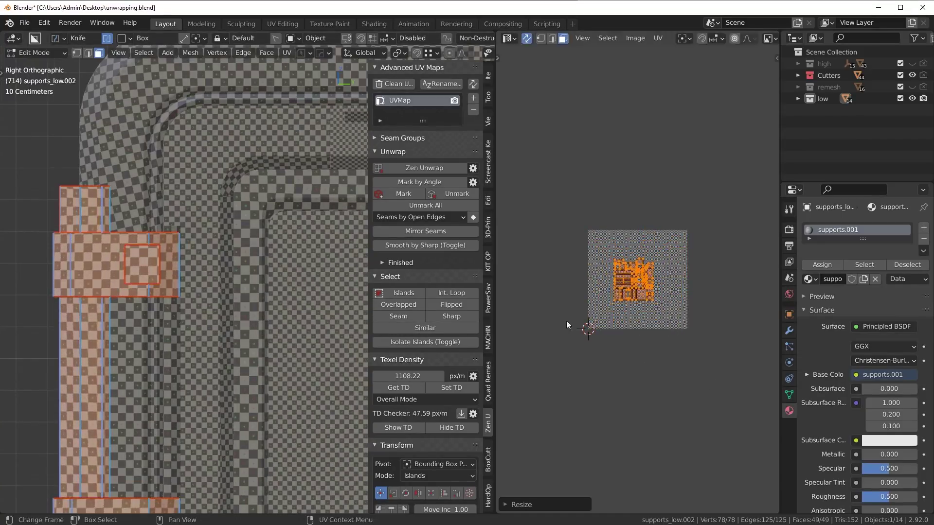
pyautogui.click(657, 325)
pyautogui.scroll(2, 235, 295)
pyautogui.press('s')
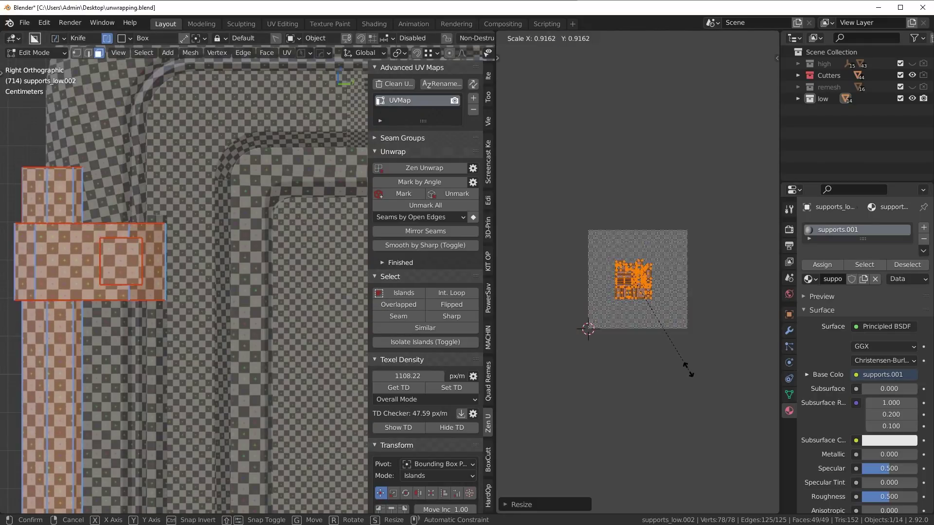
pyautogui.click(684, 364)
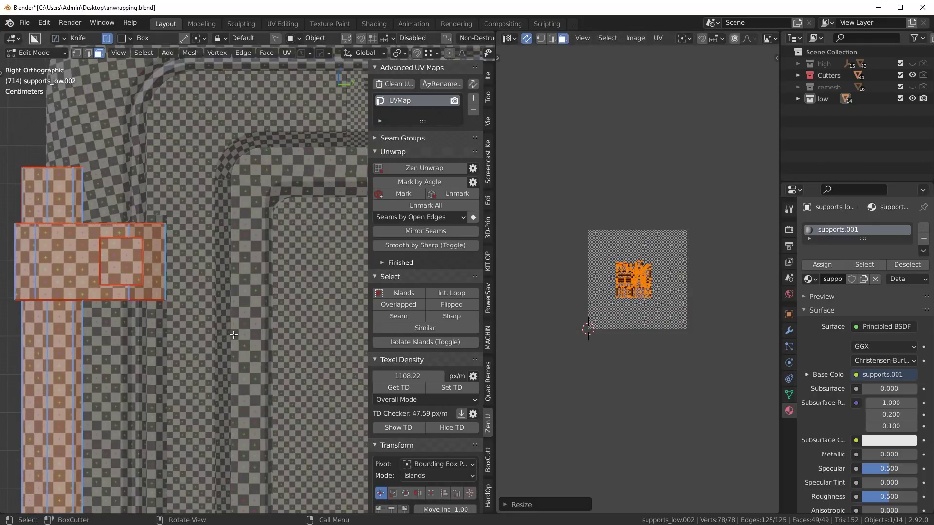
# Scale down the left inner frame piece's UVs by eye to match the checker size of the door frame.
pyautogui.press('Tab')
pyautogui.click(189, 198)
pyautogui.press('Tab')
pyautogui.click(267, 201)
pyautogui.press('s')
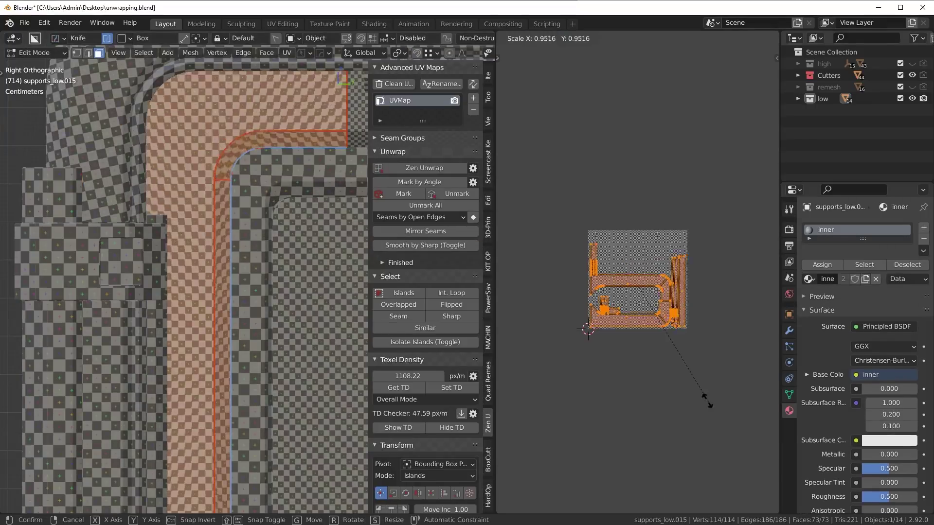
pyautogui.click(670, 352)
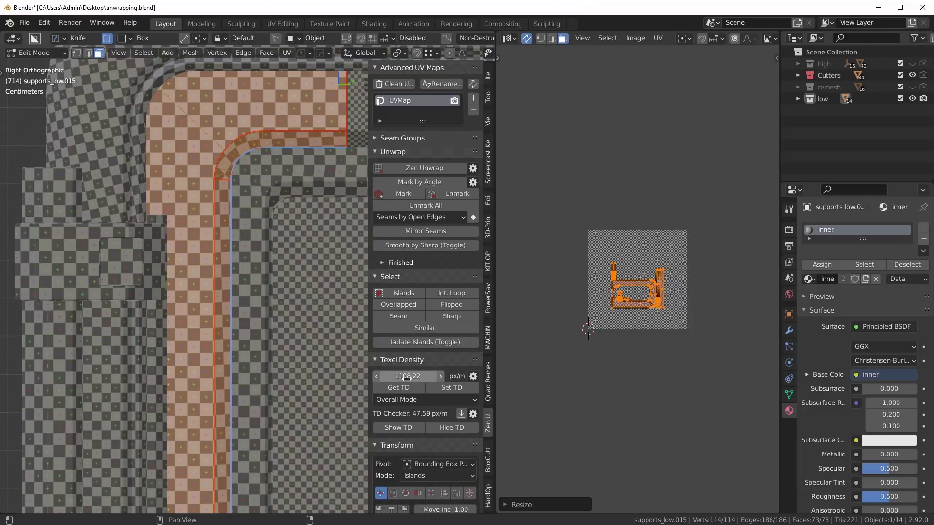
pyautogui.moveTo(271, 397); pyautogui.dragTo(256, 397, button='middle')
pyautogui.press('Tab')
pyautogui.click(263, 291)
pyautogui.moveTo(268, 352); pyautogui.dragTo(241, 343, button='middle')
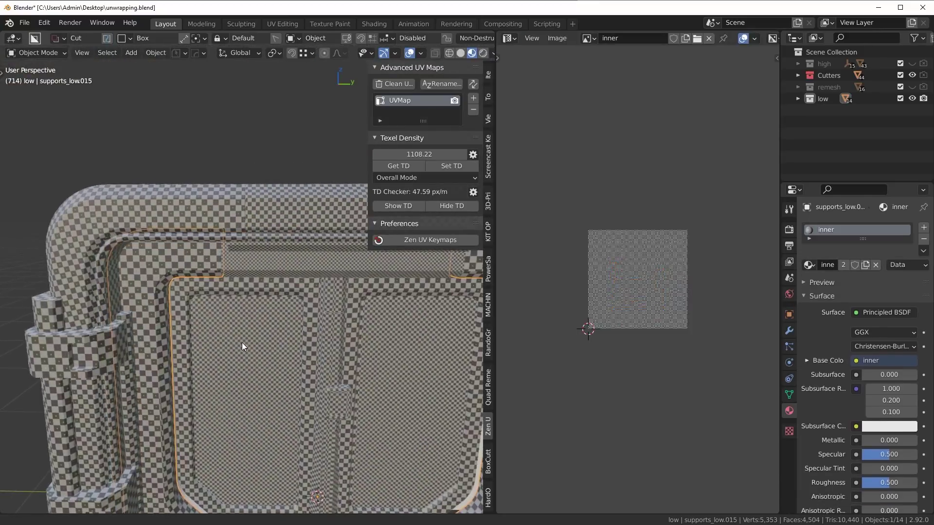
# Select the UVs of all low-poly parts in Edit Mode and set their texel density to 1108.22 px/m in Island Mode.
pyautogui.click(183, 288)
pyautogui.press('Tab')
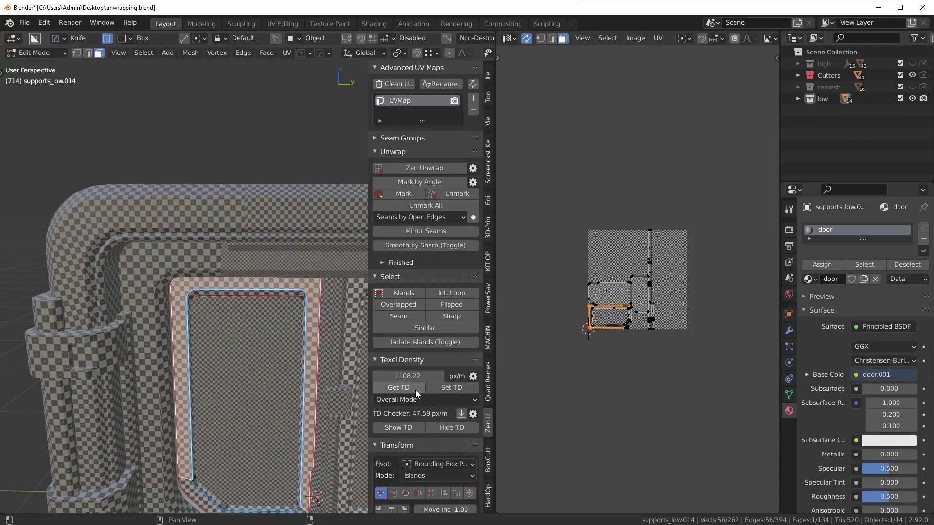
pyautogui.scroll(-4, 261, 380)
pyautogui.press('Tab')
pyautogui.press('a')
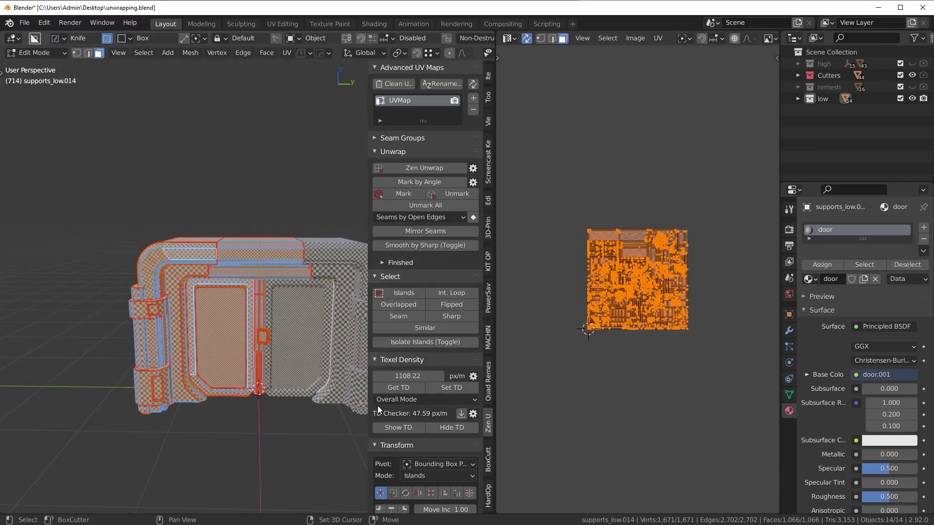
pyautogui.click(401, 399)
pyautogui.click(402, 412)
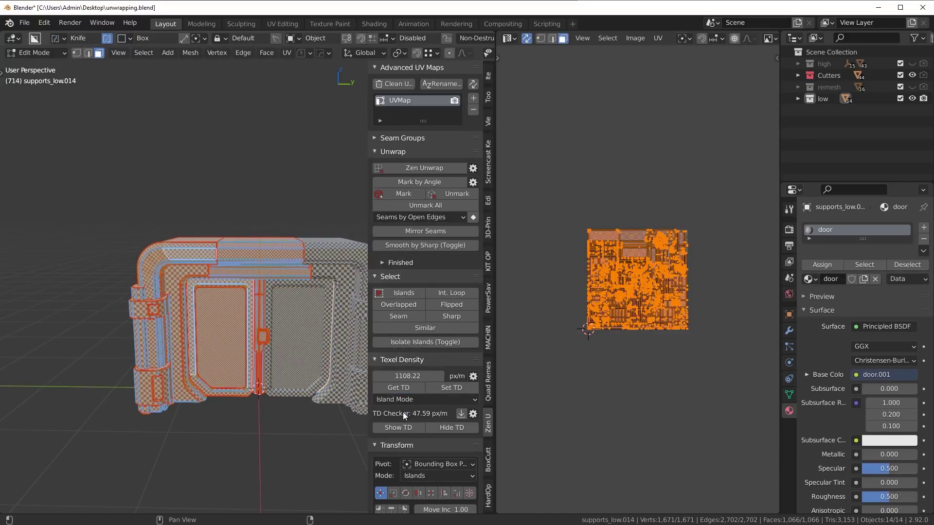
pyautogui.click(455, 387)
# Return to Object Mode with nothing selected and examine the checker pattern across the whole door.
pyautogui.scroll(3, 251, 402)
pyautogui.press('Tab')
pyautogui.click(251, 303)
pyautogui.moveTo(251, 303); pyautogui.dragTo(211, 364, button='middle')
pyautogui.hotkey('alt', 'a')
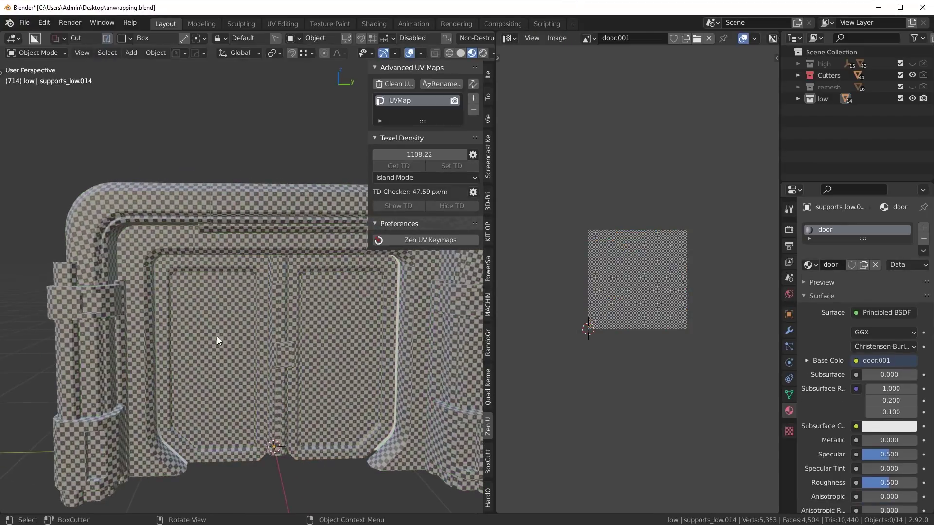
# Open the left support in Edit Mode and examine how its islands are spread over the UV tile.
pyautogui.scroll(-3, 96, 334)
pyautogui.click(85, 320)
pyautogui.press('Tab')
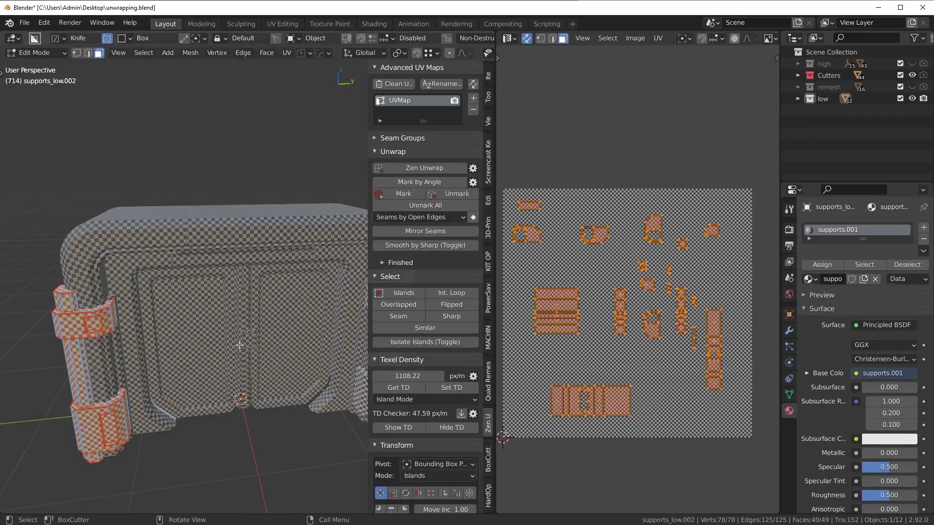
pyautogui.moveTo(611, 332); pyautogui.dragTo(615, 351, button='middle')
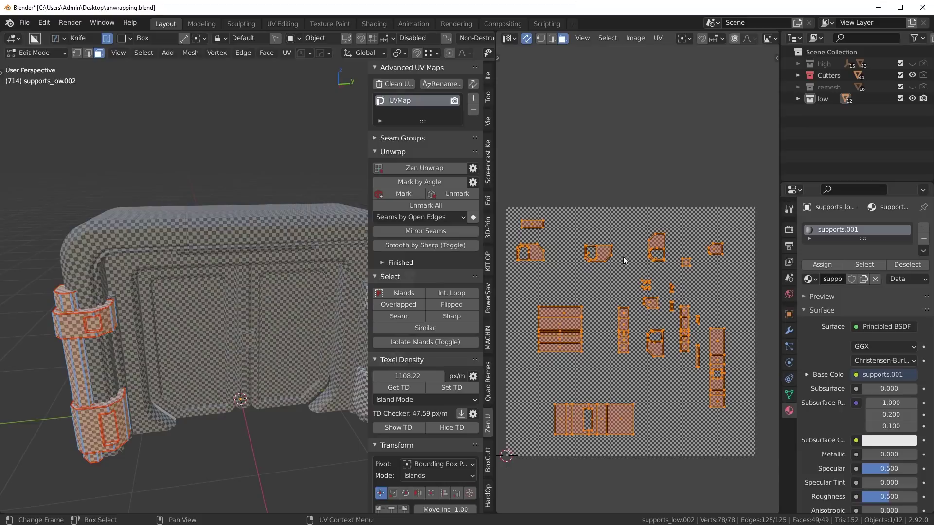
pyautogui.moveTo(253, 355); pyautogui.dragTo(154, 362, button='middle')
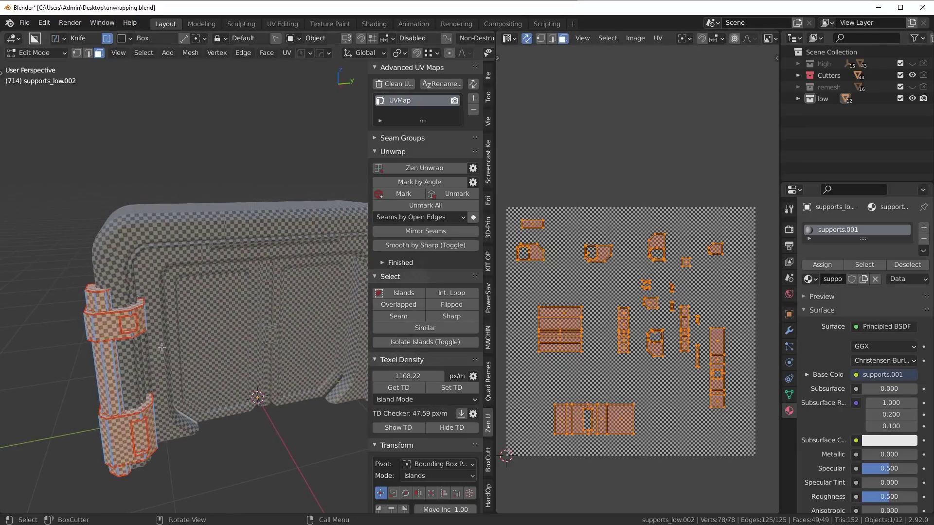
pyautogui.scroll(2, 106, 341)
# Examine the UV layouts of the shell's left side piece and its middle section.
pyautogui.press('Tab')
pyautogui.press('Escape')
pyautogui.press('Tab')
pyautogui.click(142, 221)
pyautogui.click(107, 209)
pyautogui.press('Tab')
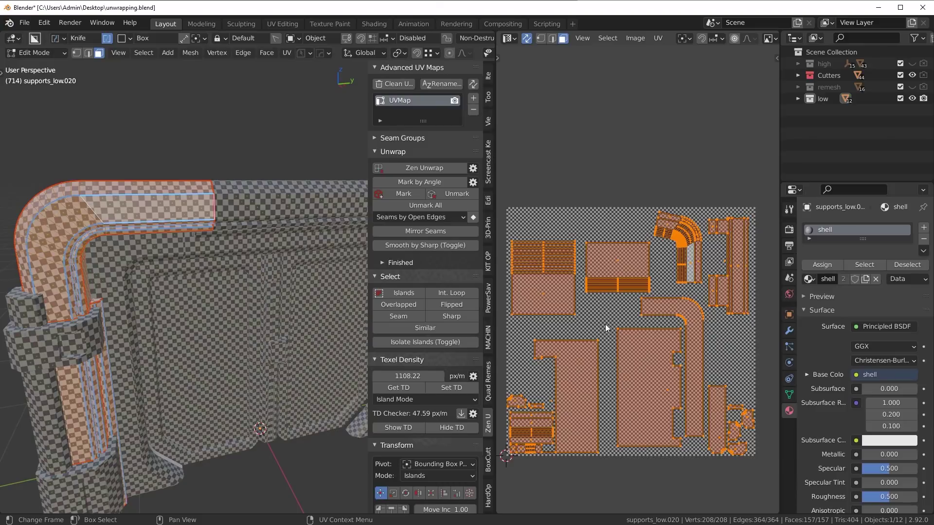
pyautogui.press('Tab')
pyautogui.click(241, 241)
pyautogui.click(240, 205)
pyautogui.press('Tab')
pyautogui.click(323, 223)
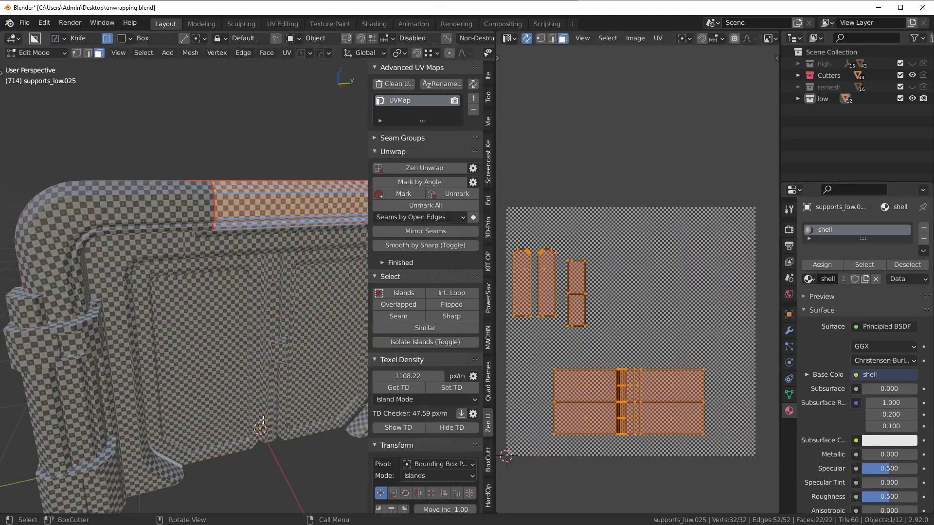
# Open the left inner frame piece in Edit Mode and examine how much of the UV tile its islands use.
pyautogui.press('Tab')
pyautogui.click(171, 338)
pyautogui.click(124, 259)
pyautogui.press('Tab')
pyautogui.click(224, 238)
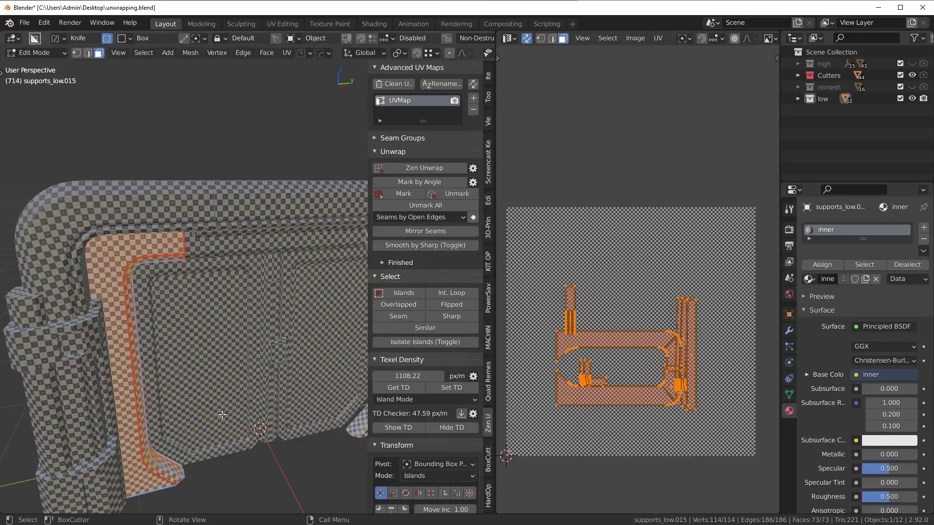
pyautogui.scroll(5, 642, 400)
pyautogui.scroll(-3, 675, 346)
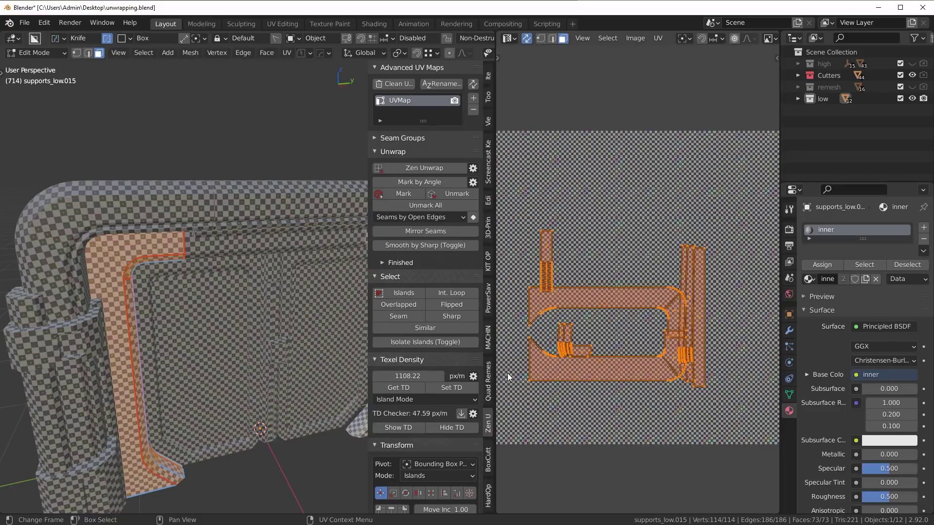
# Unwrap the left inner frame piece again and set its islands to a texel density of 1108.22 px/m.
pyautogui.moveTo(242, 267); pyautogui.dragTo(232, 266, button='middle')
pyautogui.press('u')
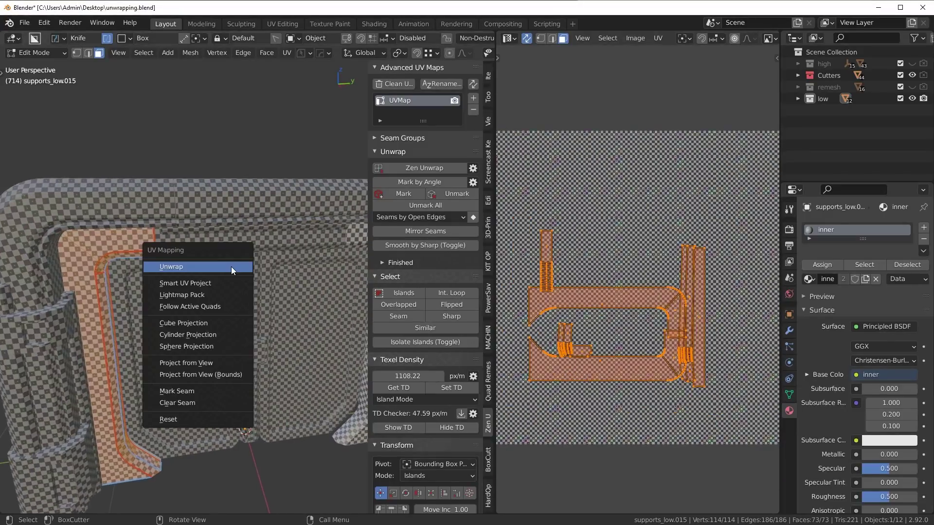
pyautogui.click(231, 267)
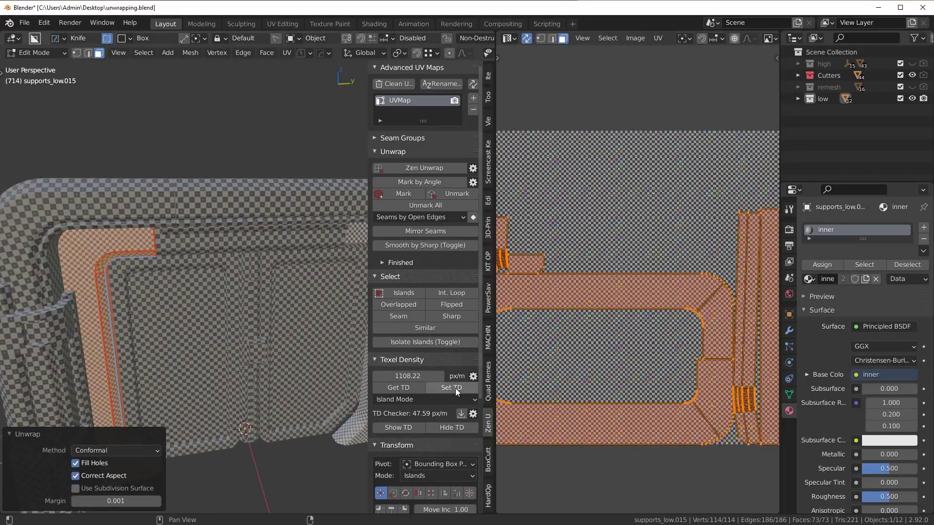
pyautogui.click(451, 388)
pyautogui.scroll(-3, 658, 373)
pyautogui.moveTo(262, 389); pyautogui.dragTo(238, 396, button='middle')
# Open the left door panel in Edit Mode and examine how its islands are spread over the UV tile.
pyautogui.press('Tab')
pyautogui.click(226, 277)
pyautogui.click(139, 265)
pyautogui.press('Tab')
pyautogui.scroll(8, 634, 348)
pyautogui.scroll(-6, 627, 369)
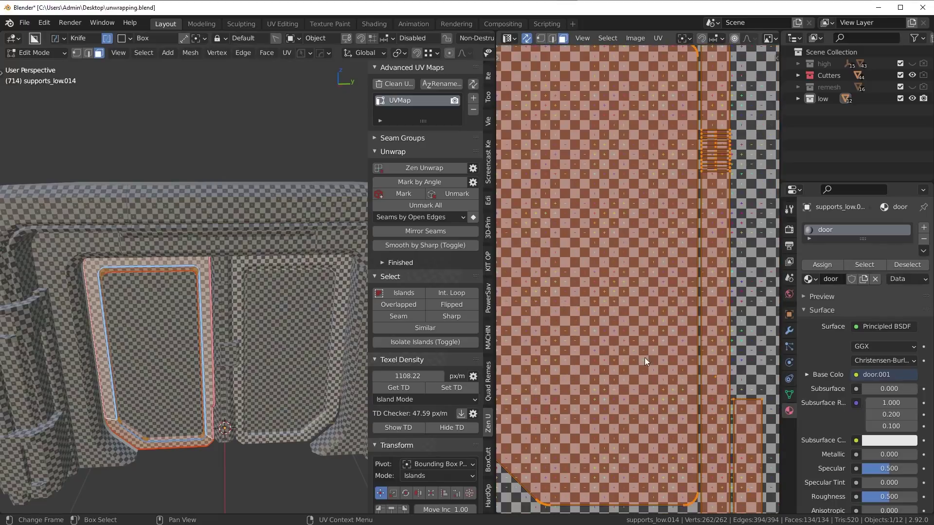
# Open the center strip between the door panels in Edit Mode and examine its UV layout.
pyautogui.press('Tab')
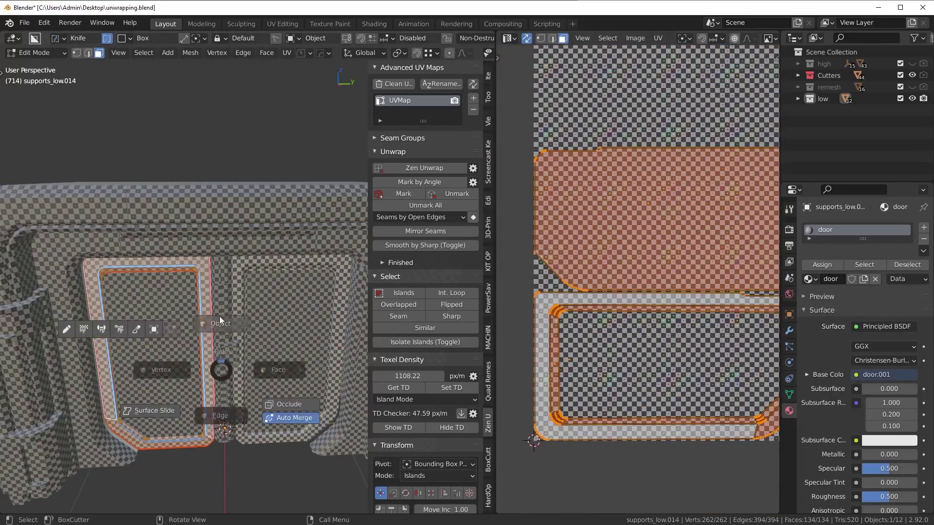
pyautogui.click(272, 418)
pyautogui.click(219, 313)
pyautogui.press('Tab')
pyautogui.moveTo(690, 294); pyautogui.dragTo(666, 349, button='middle')
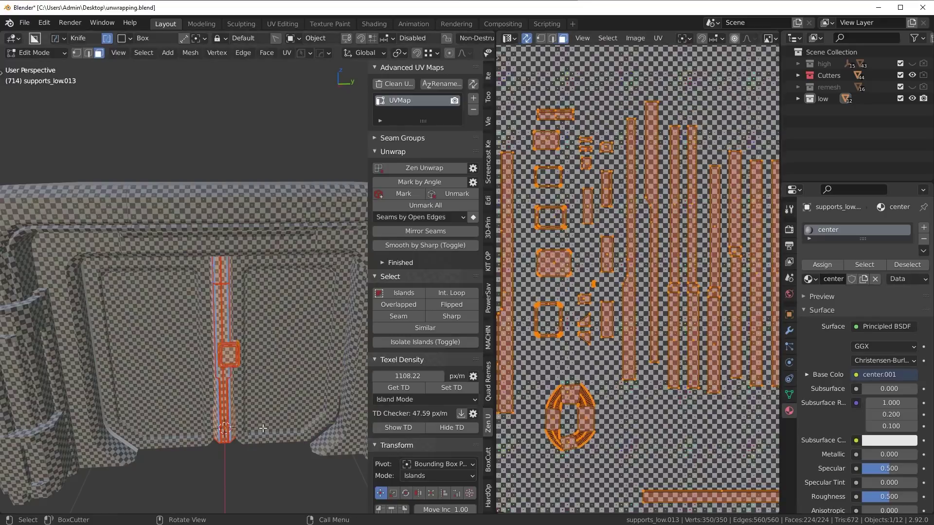
# Open the inner frame piece above the right door panel in Edit Mode and examine its UV layout.
pyautogui.press('Tab')
pyautogui.click(306, 246)
pyautogui.keyDown('shift'); pyautogui.moveTo(310, 277); pyautogui.dragTo(255, 305, button='middle'); pyautogui.keyUp('shift')
pyautogui.press('Tab')
pyautogui.scroll(-3, 209, 301)
pyautogui.scroll(-4, 645, 287)
# Return to Object Mode, deselect everything and hide the 3D viewport's sidebar.
pyautogui.press('Tab')
pyautogui.click(152, 275)
pyautogui.hotkey('alt', 'a')
pyautogui.scroll(1, 277, 346)
pyautogui.press('n')
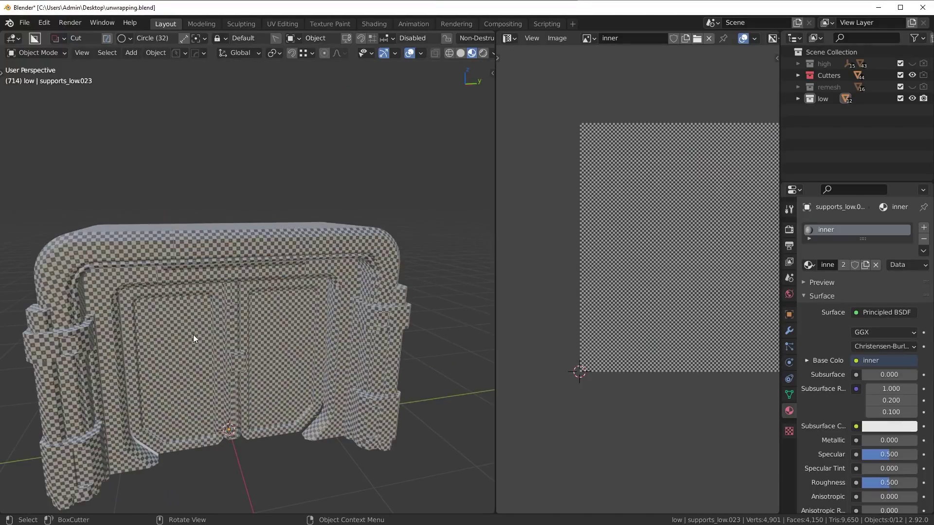
# Compare the checker scale across the whole door, singling out the side supports and viewing the shell from the side.
pyautogui.moveTo(277, 347); pyautogui.dragTo(280, 348, button='middle')
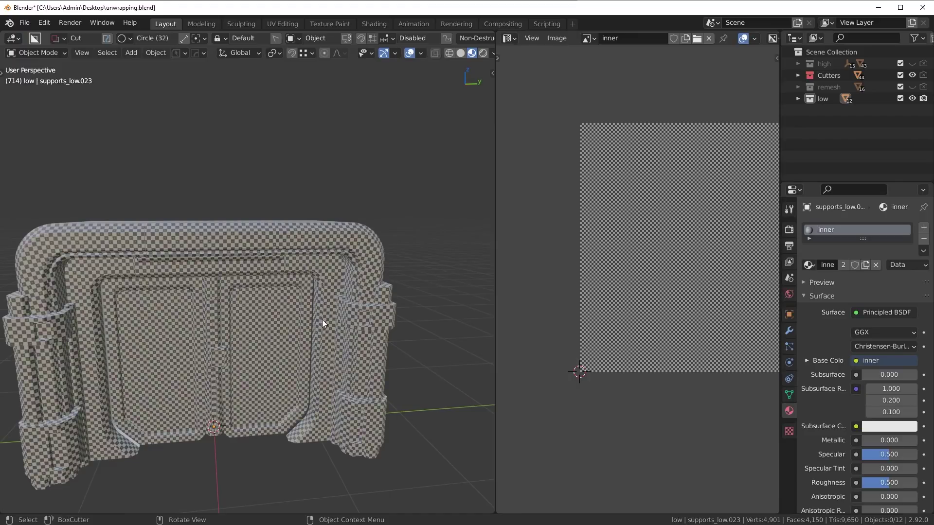
pyautogui.moveTo(367, 344); pyautogui.dragTo(377, 337, button='middle')
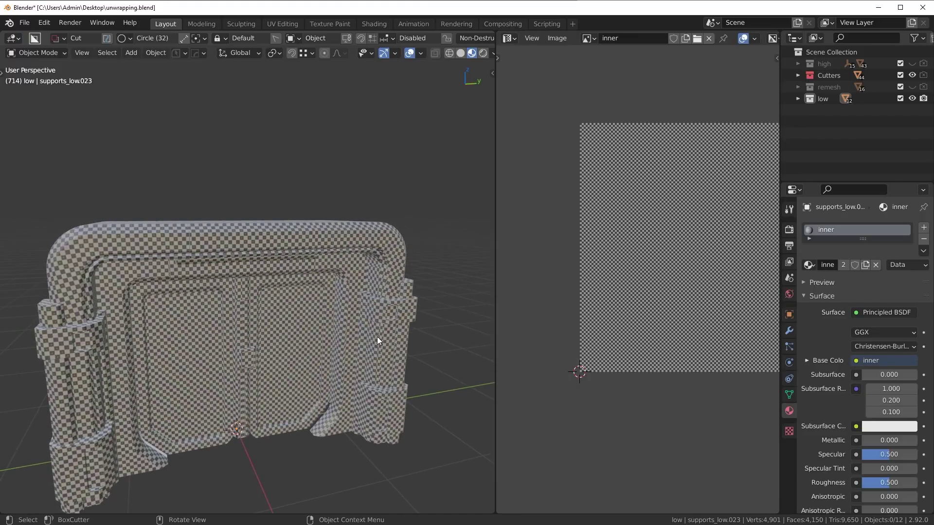
pyautogui.moveTo(374, 344); pyautogui.dragTo(378, 362, button='middle')
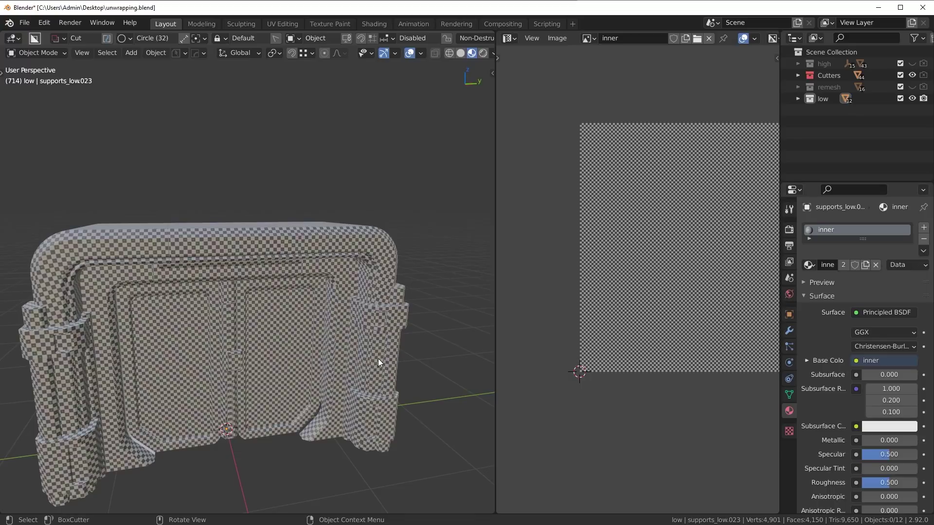
pyautogui.click(390, 321)
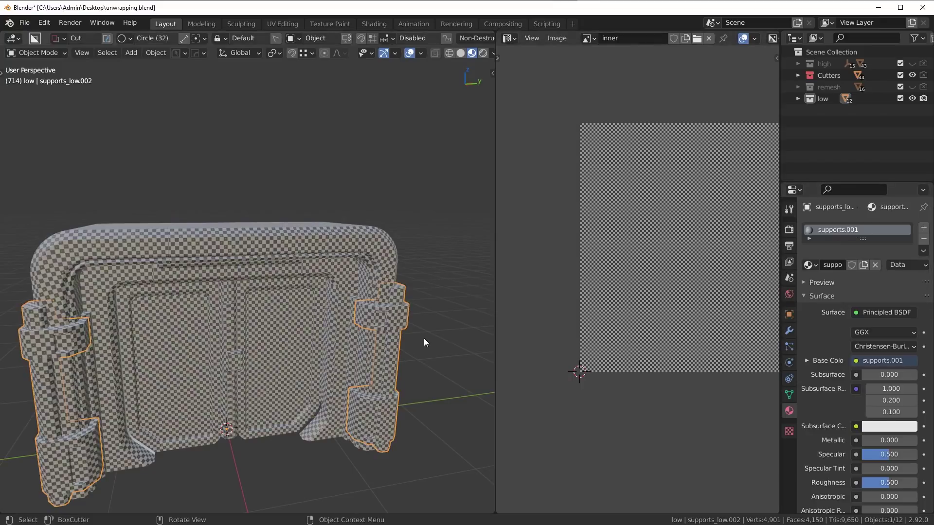
pyautogui.moveTo(430, 331)
pyautogui.mouseDown(button='middle')
pyautogui.moveTo(413, 322)
pyautogui.moveTo(439, 322)
pyautogui.mouseUp(button='middle')
pyautogui.click(121, 197)
pyautogui.moveTo(113, 247); pyautogui.dragTo(175, 278, button='middle')
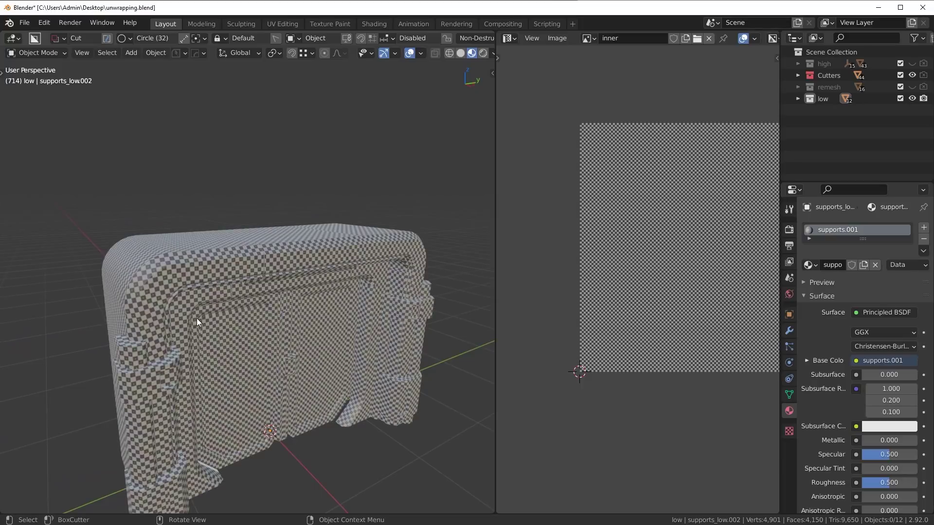
# Expand the 3D viewport over the UV editor and inspect the checker pattern on the shell's right and top middle pieces.
pyautogui.moveTo(492, 35); pyautogui.dragTo(545, 88)
pyautogui.moveTo(491, 245); pyautogui.dragTo(438, 236, button='middle')
pyautogui.click(521, 325)
pyautogui.click(510, 239)
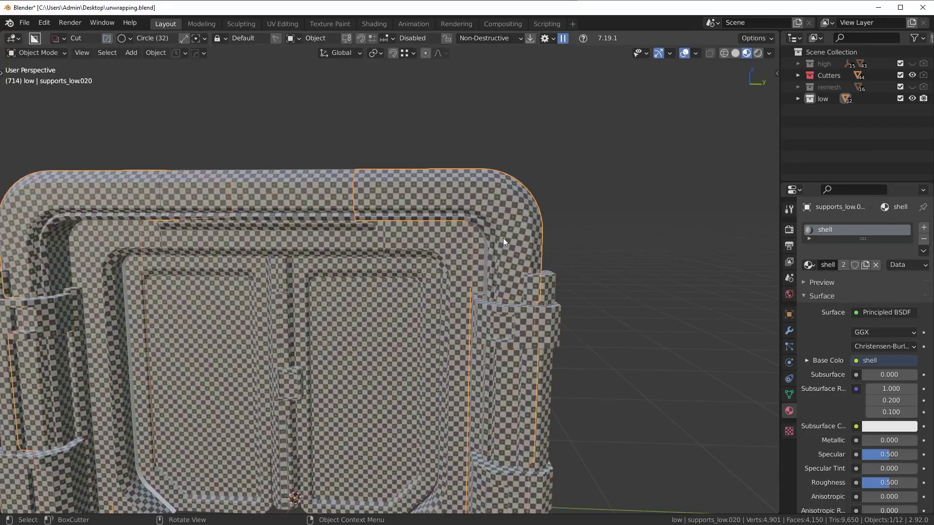
pyautogui.click(333, 219)
pyautogui.moveTo(333, 219); pyautogui.dragTo(391, 273, button='middle')
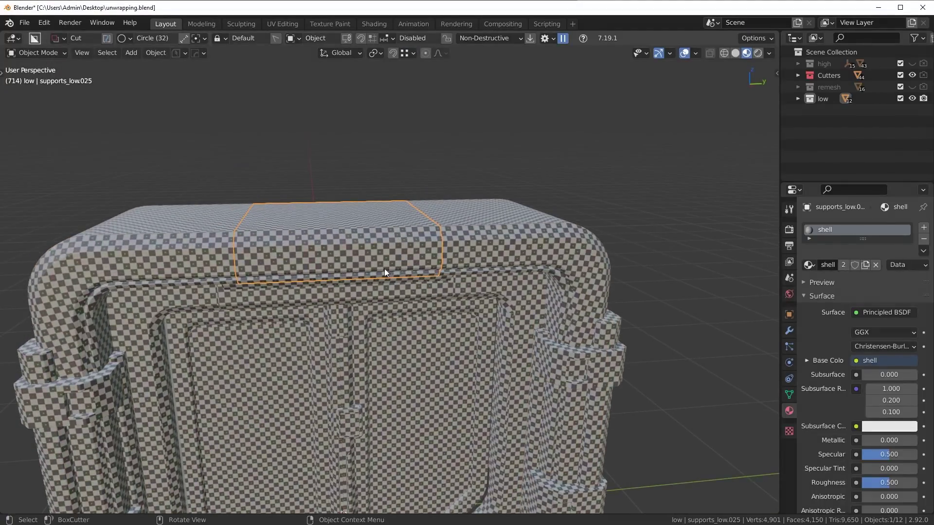
# Deselect everything and examine the consistency of the checker pattern on the whole door from several angles.
pyautogui.hotkey('alt', 'a')
pyautogui.scroll(-5, 433, 288)
pyautogui.keyDown('shift'); pyautogui.moveTo(434, 288); pyautogui.dragTo(468, 278, button='middle'); pyautogui.keyUp('shift')
pyautogui.scroll(3, 474, 244)
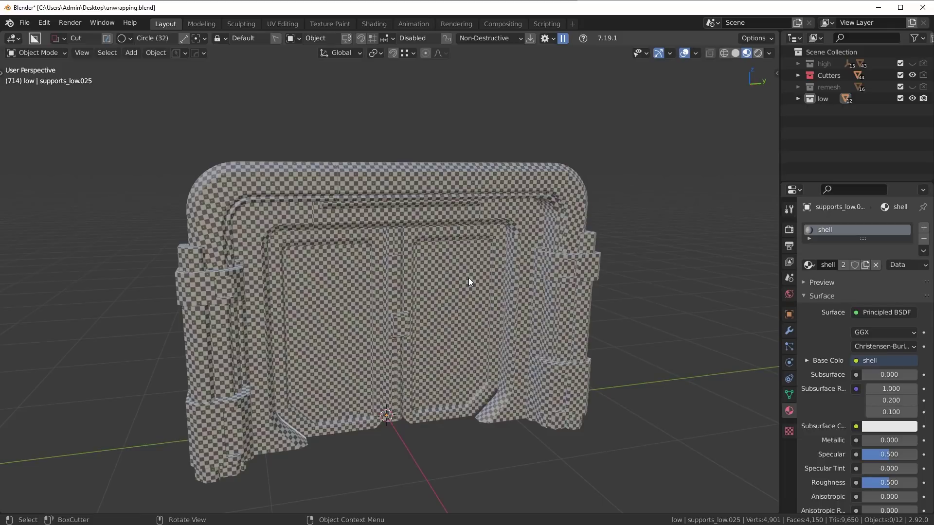
pyautogui.moveTo(480, 316); pyautogui.dragTo(590, 296, button='middle')
pyautogui.press('n')
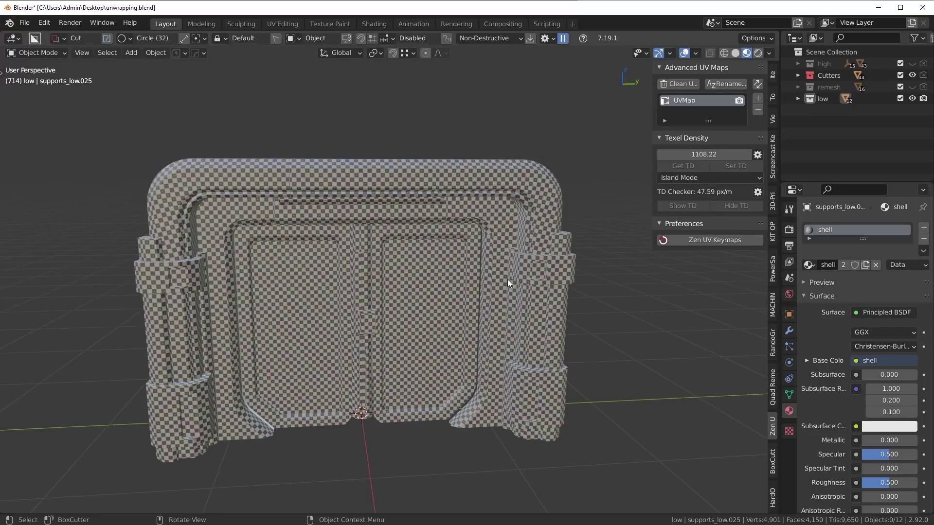
pyautogui.press('n')
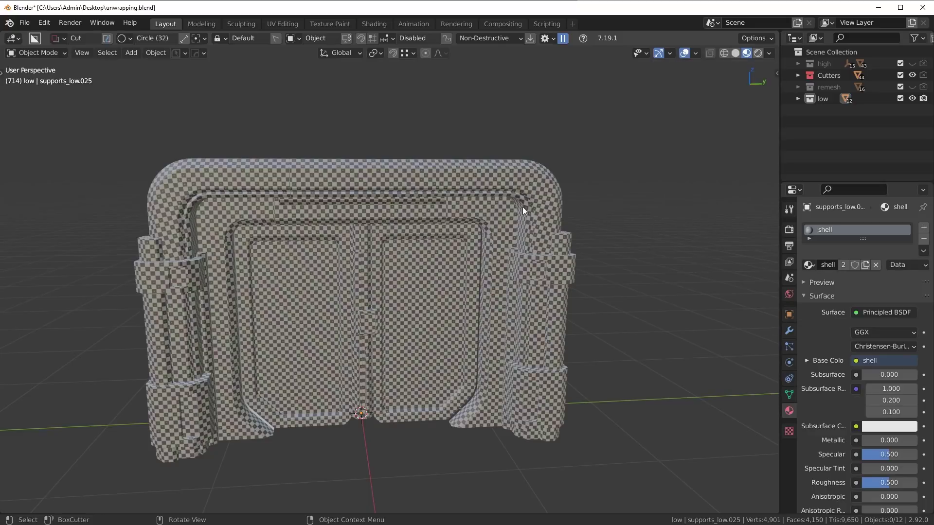
pyautogui.moveTo(512, 238); pyautogui.dragTo(489, 264, button='middle')
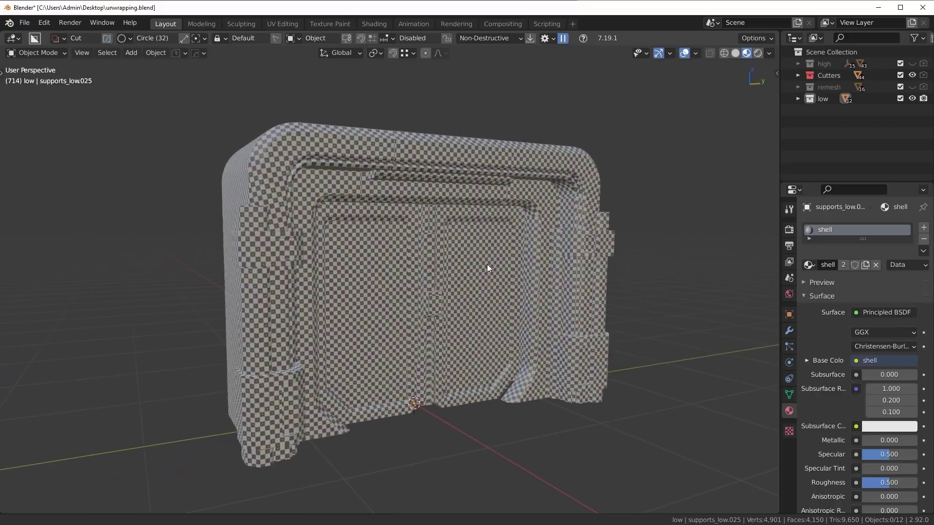
pyautogui.scroll(2, 476, 265)
pyautogui.scroll(1, 476, 291)
pyautogui.scroll(-2, 475, 287)
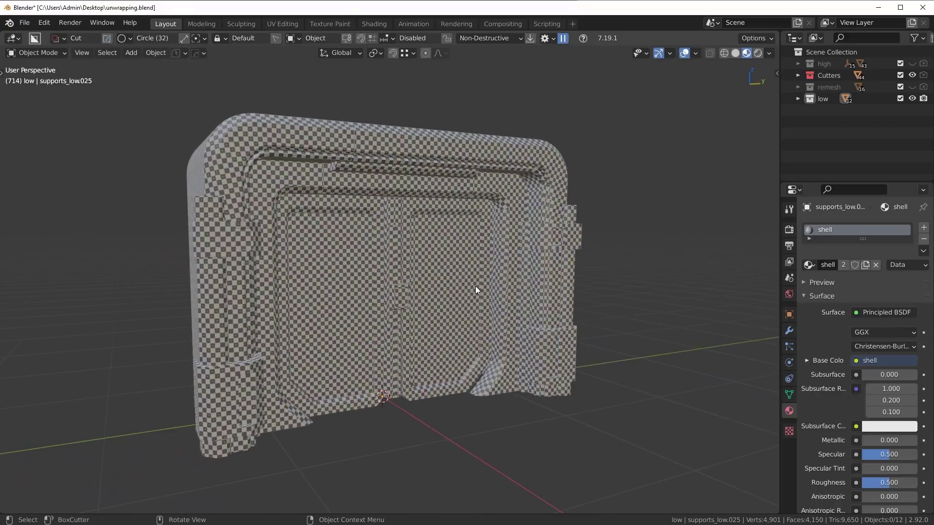